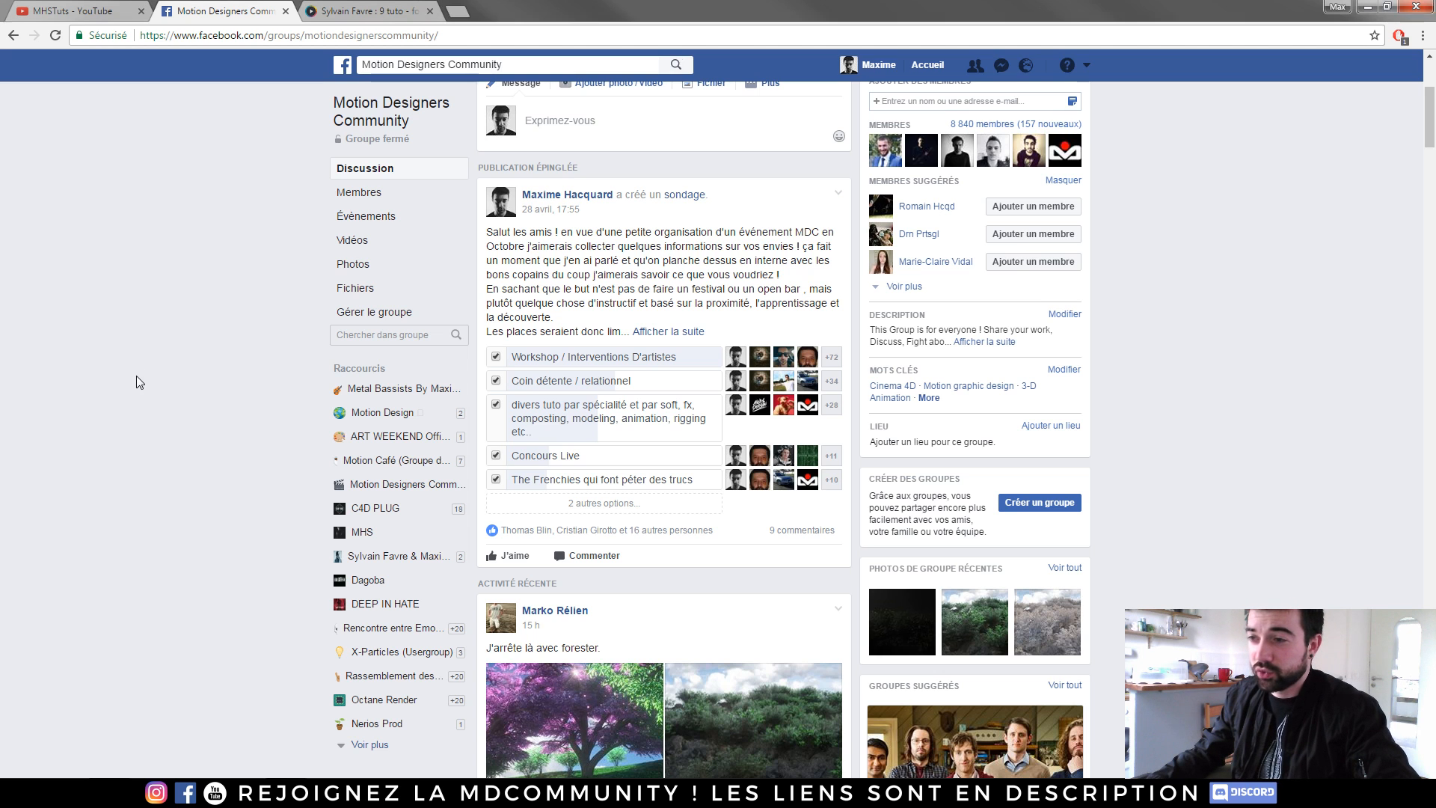
- Look through the Motion Designers Community group page, from its cover and pinned poll down through the recent member posts
scroll(138, 374, "up", 4)
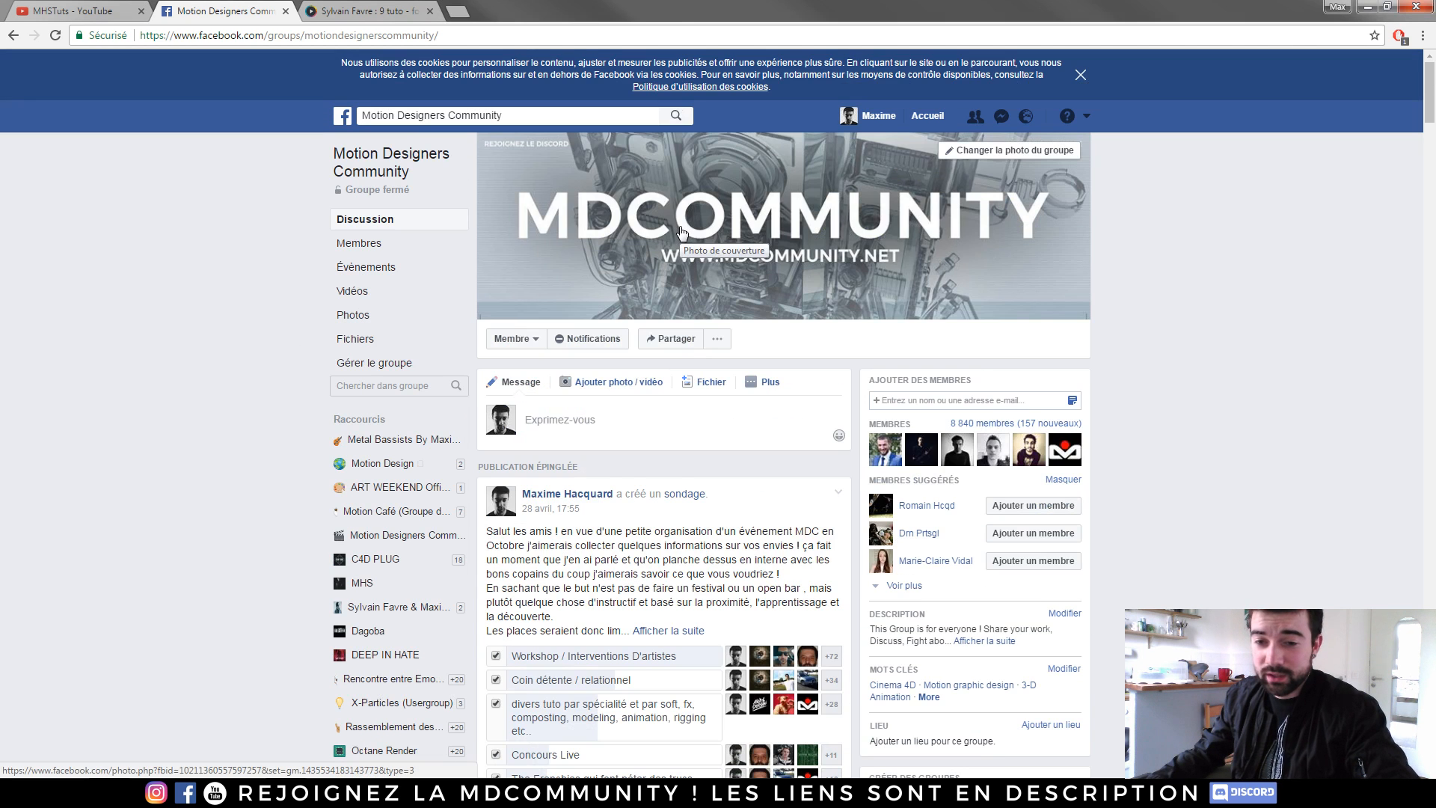
scroll(187, 289, "down", 3)
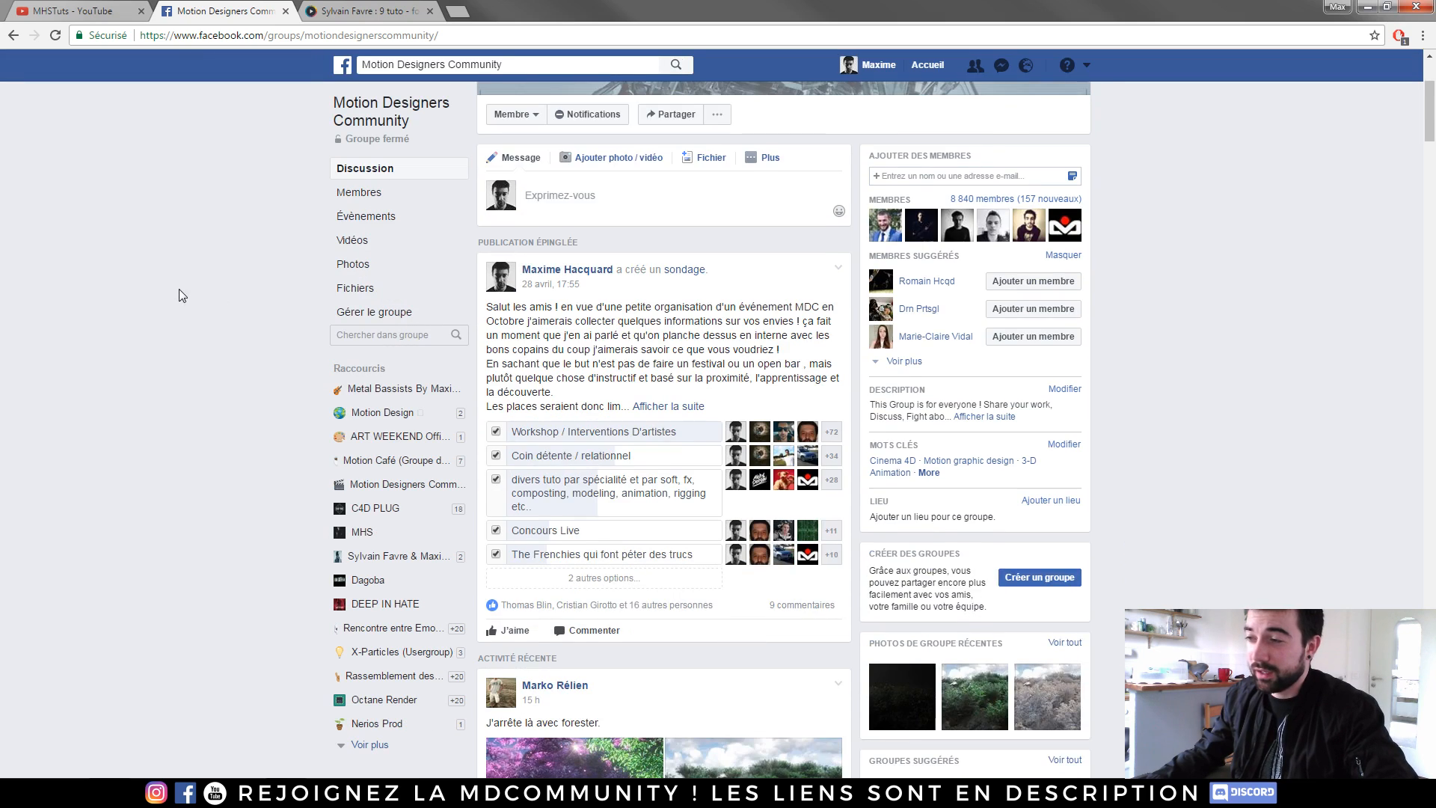
scroll(173, 285, "down", 9)
scroll(172, 285, "up", 2)
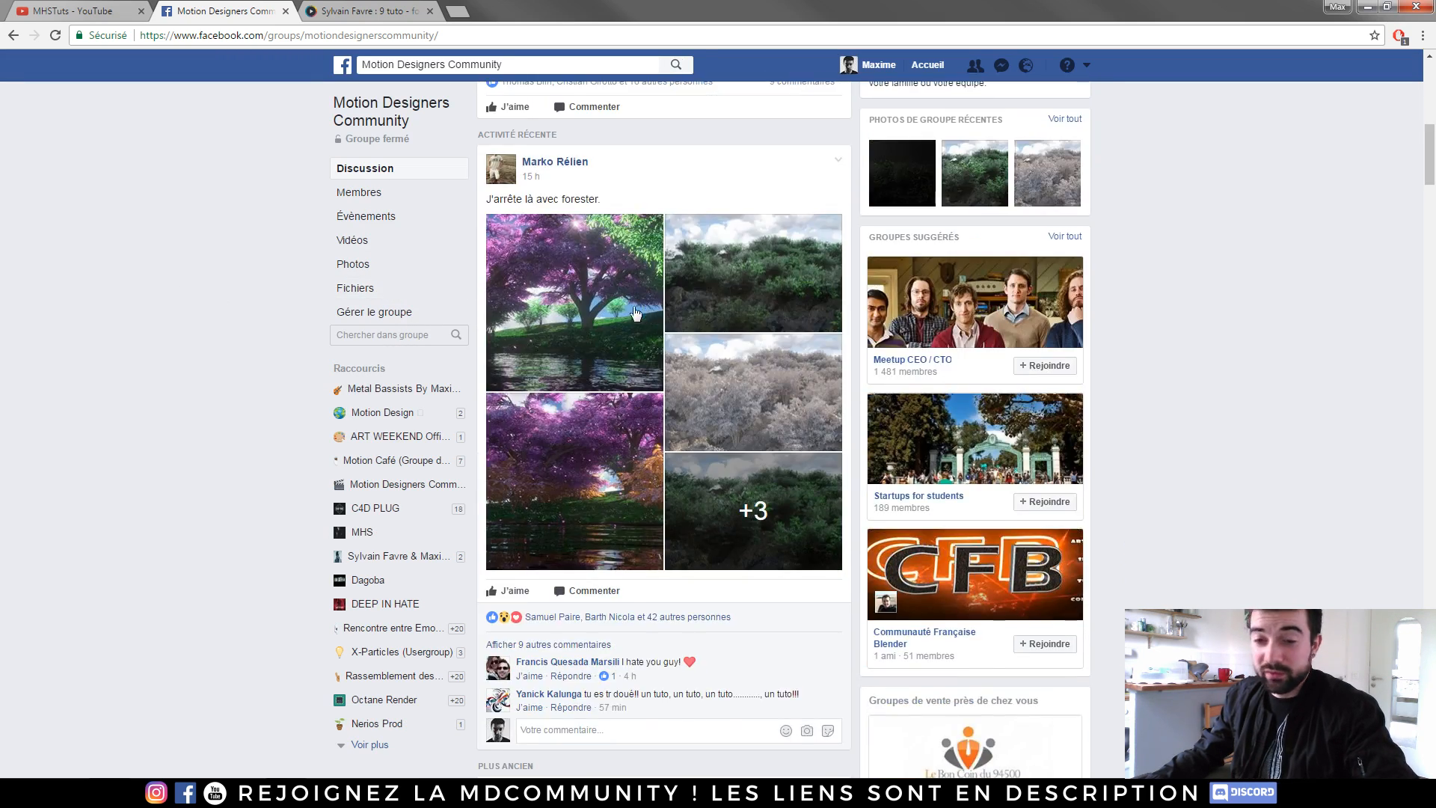
scroll(635, 312, "down", 15)
scroll(635, 293, "down", 20)
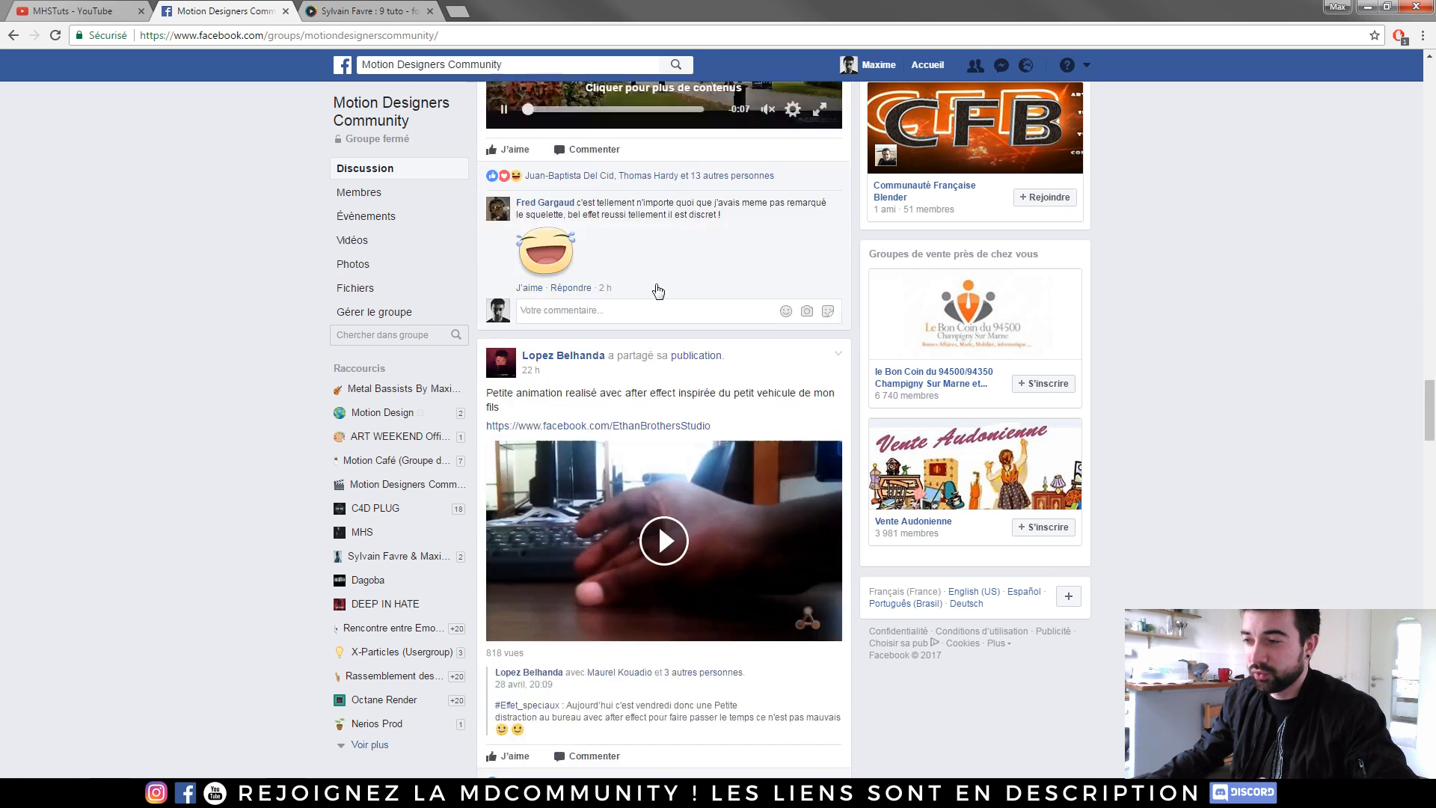
scroll(657, 291, "down", 12)
scroll(657, 290, "down", 15)
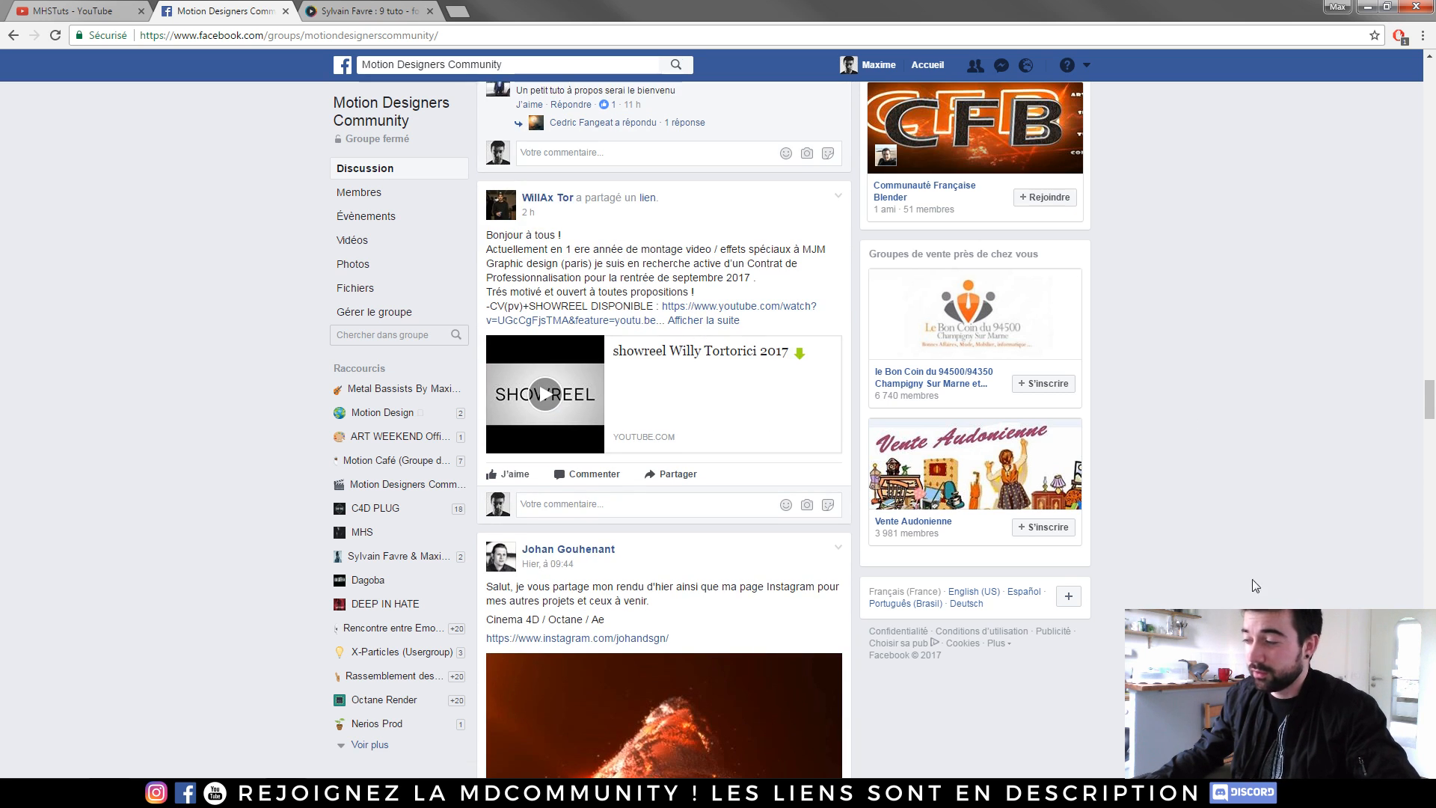
- Switch to Discord and look through the server's channel list and the presentation_en, presentation_fr and general_fr channels
left_click(1196, 791)
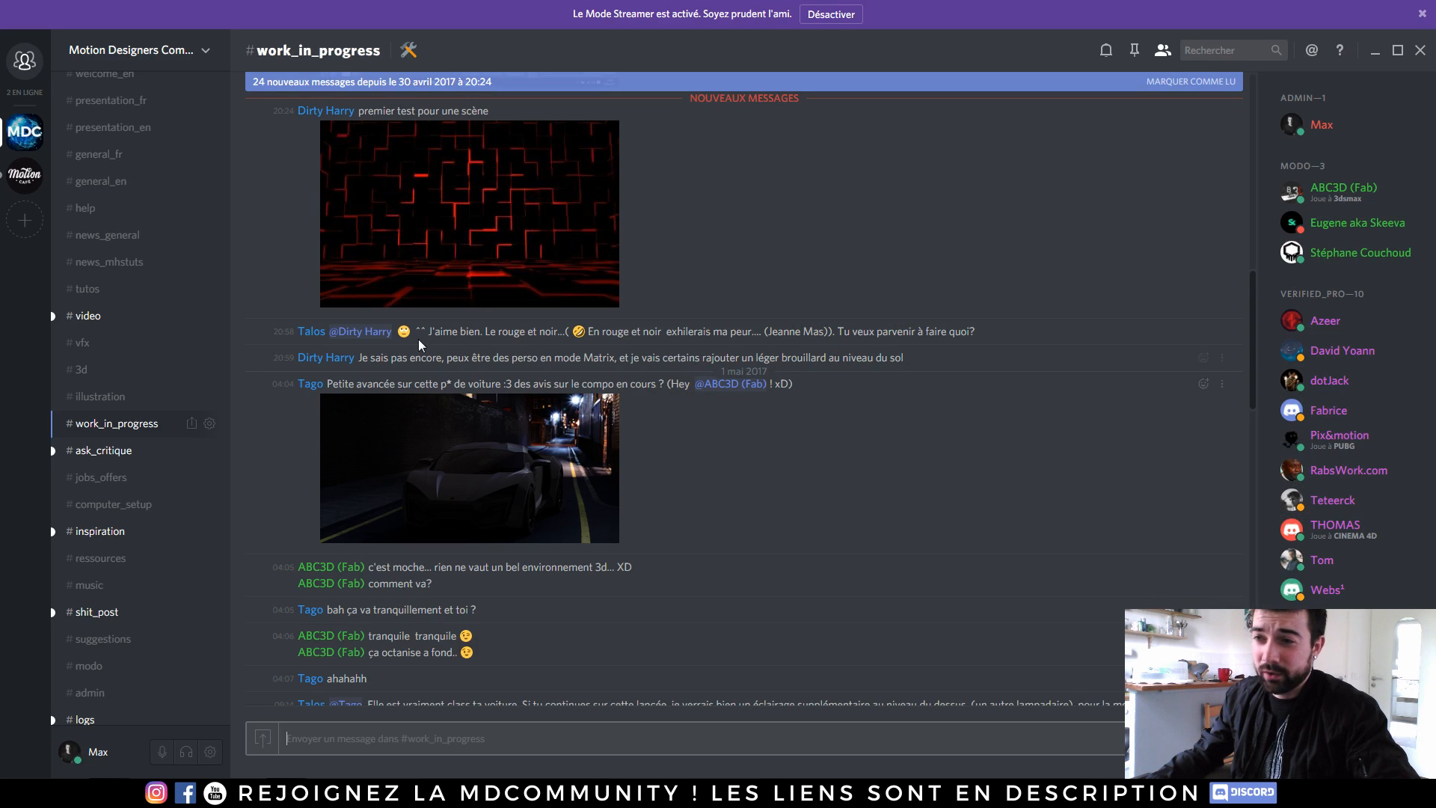
scroll(186, 303, "down", 5)
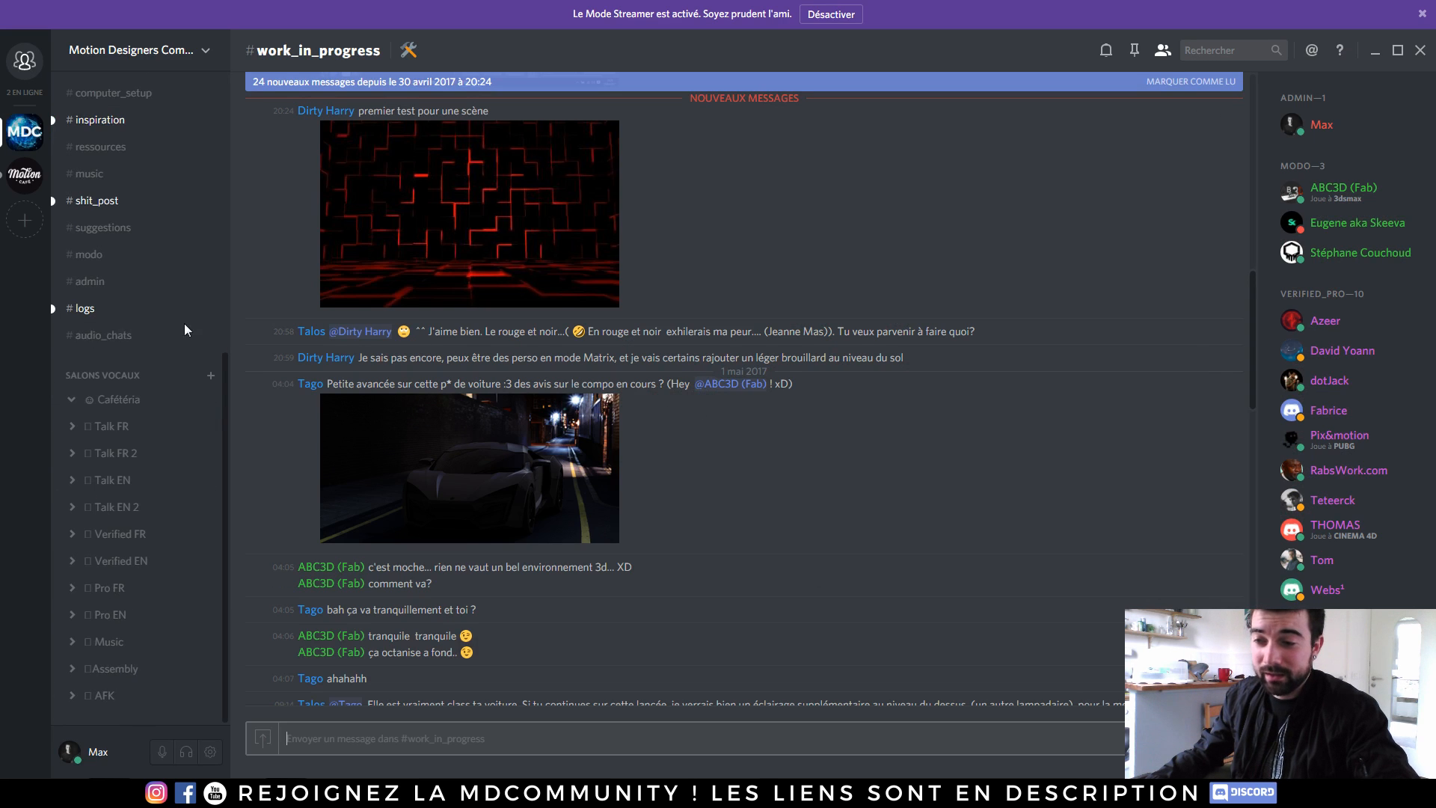
scroll(180, 609, "up", 5)
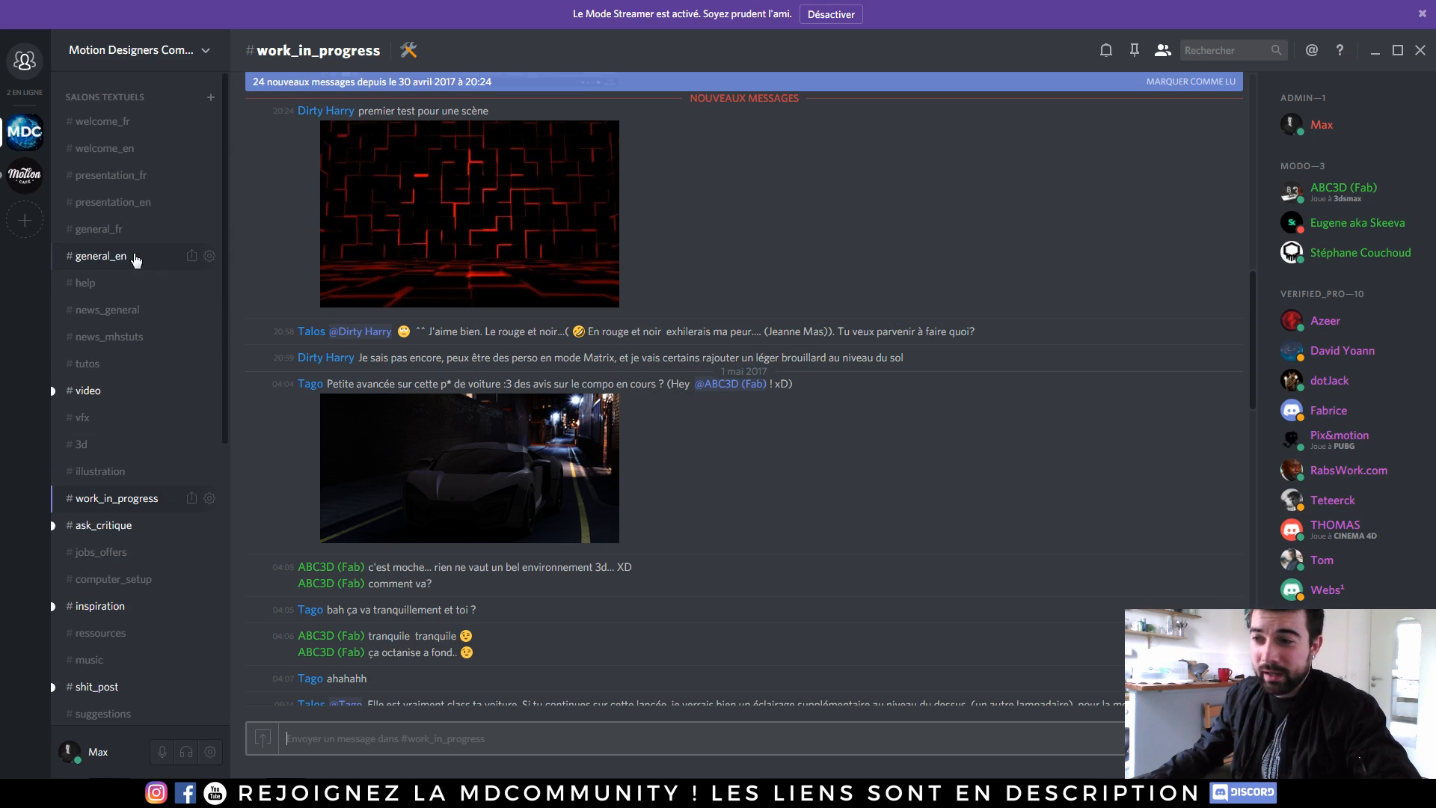
left_click(110, 205)
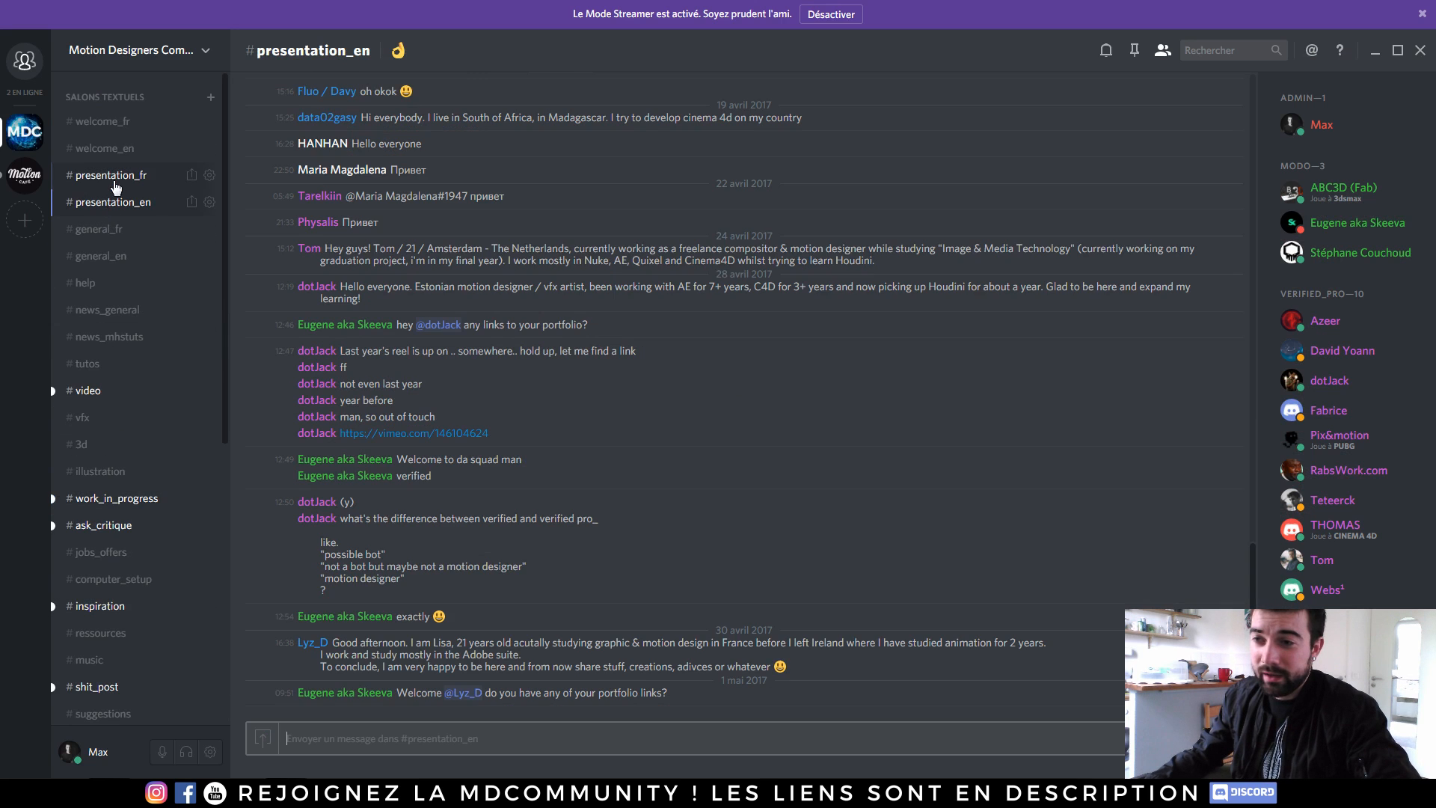
left_click(112, 176)
left_click(99, 229)
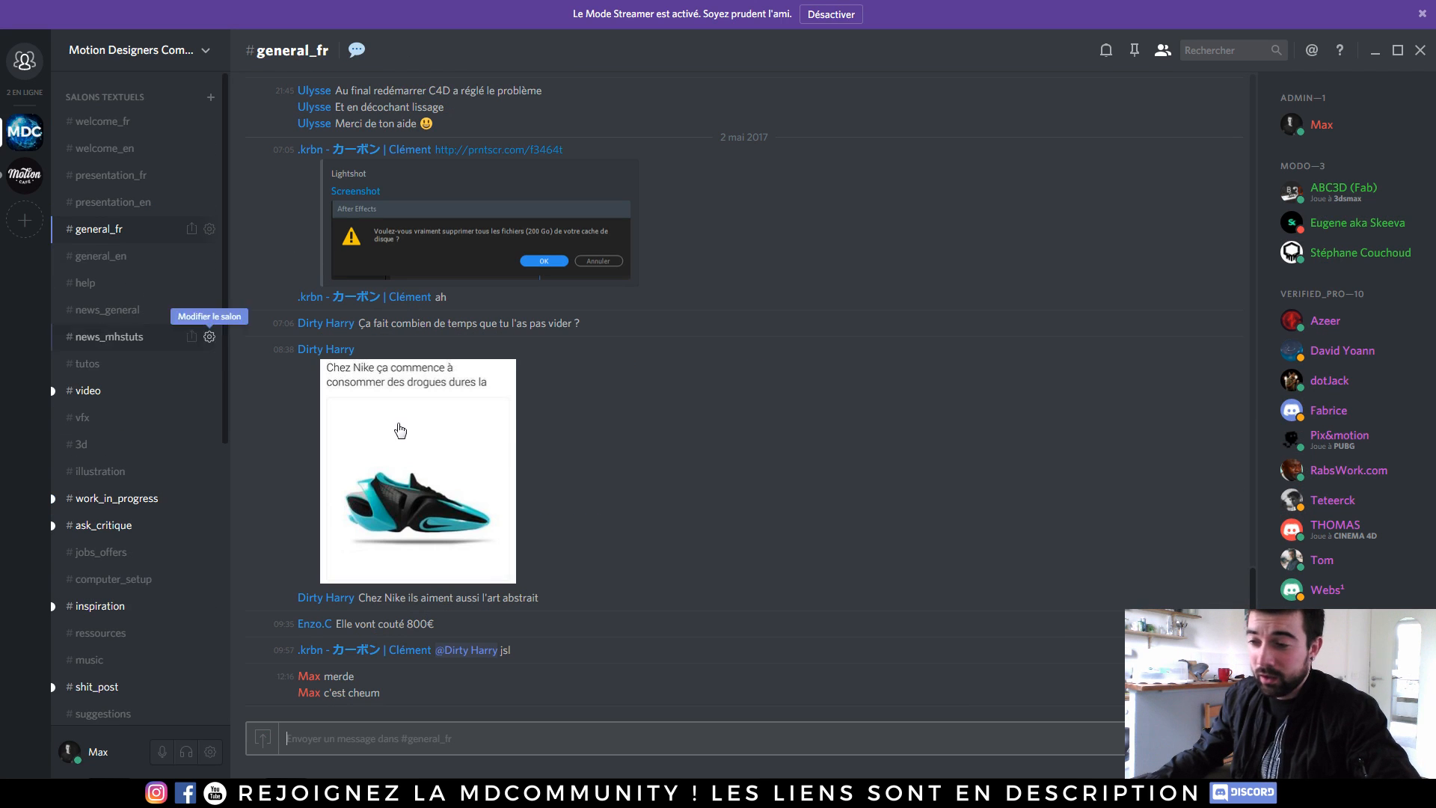
scroll(654, 454, "up", 8)
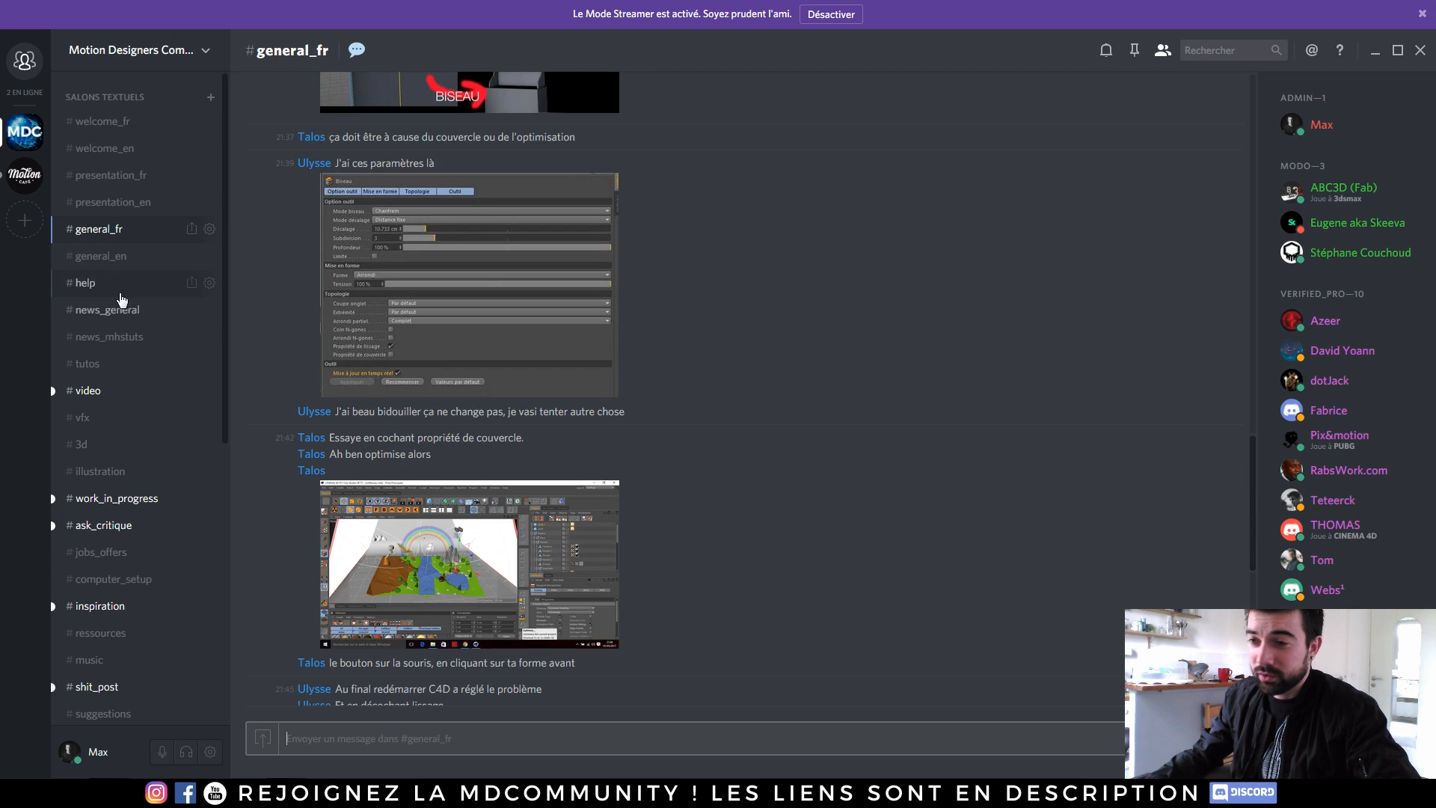
- View the general_en, help, tutos and video channels, reading on through the shared video posts
left_click(113, 258)
left_click(112, 284)
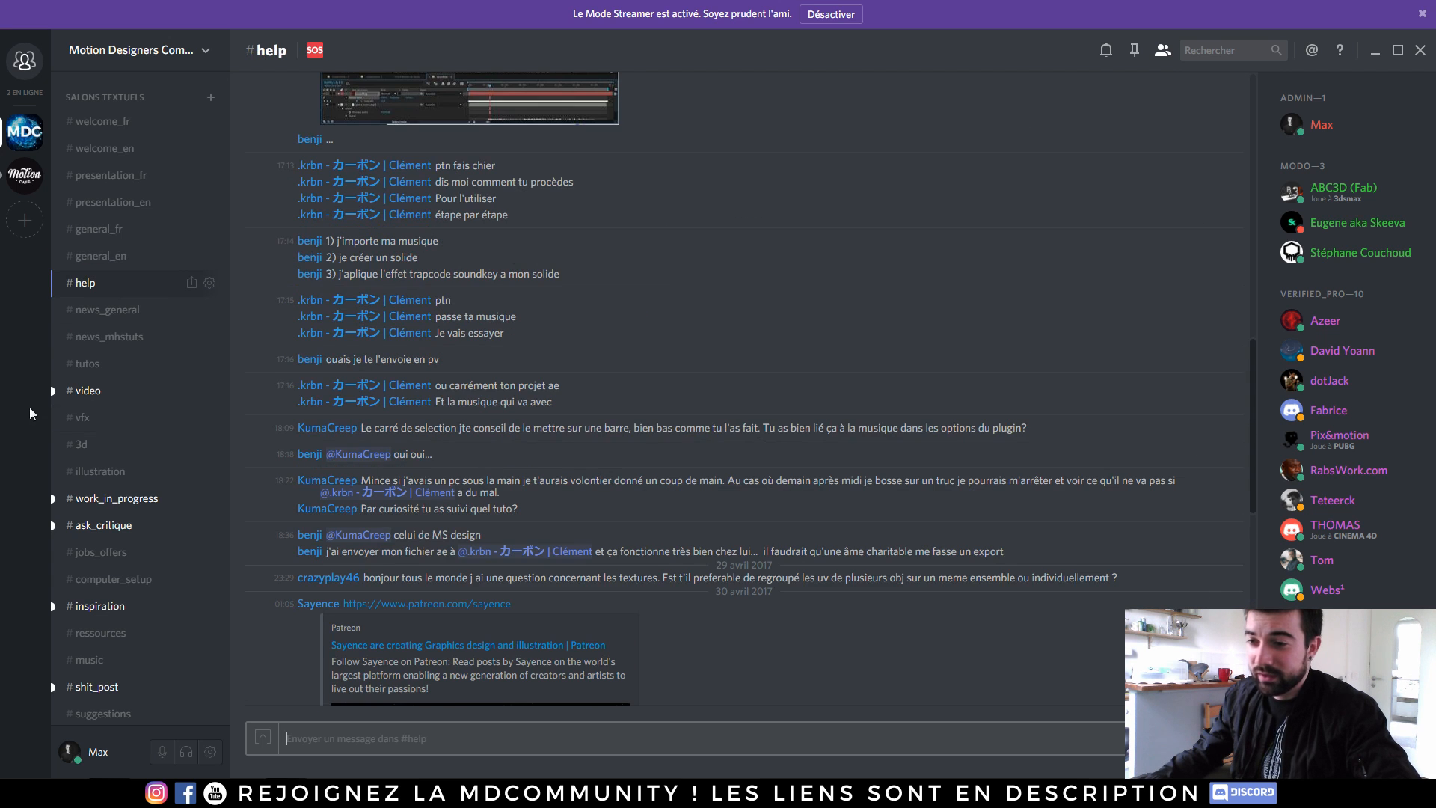
left_click(93, 364)
left_click(105, 390)
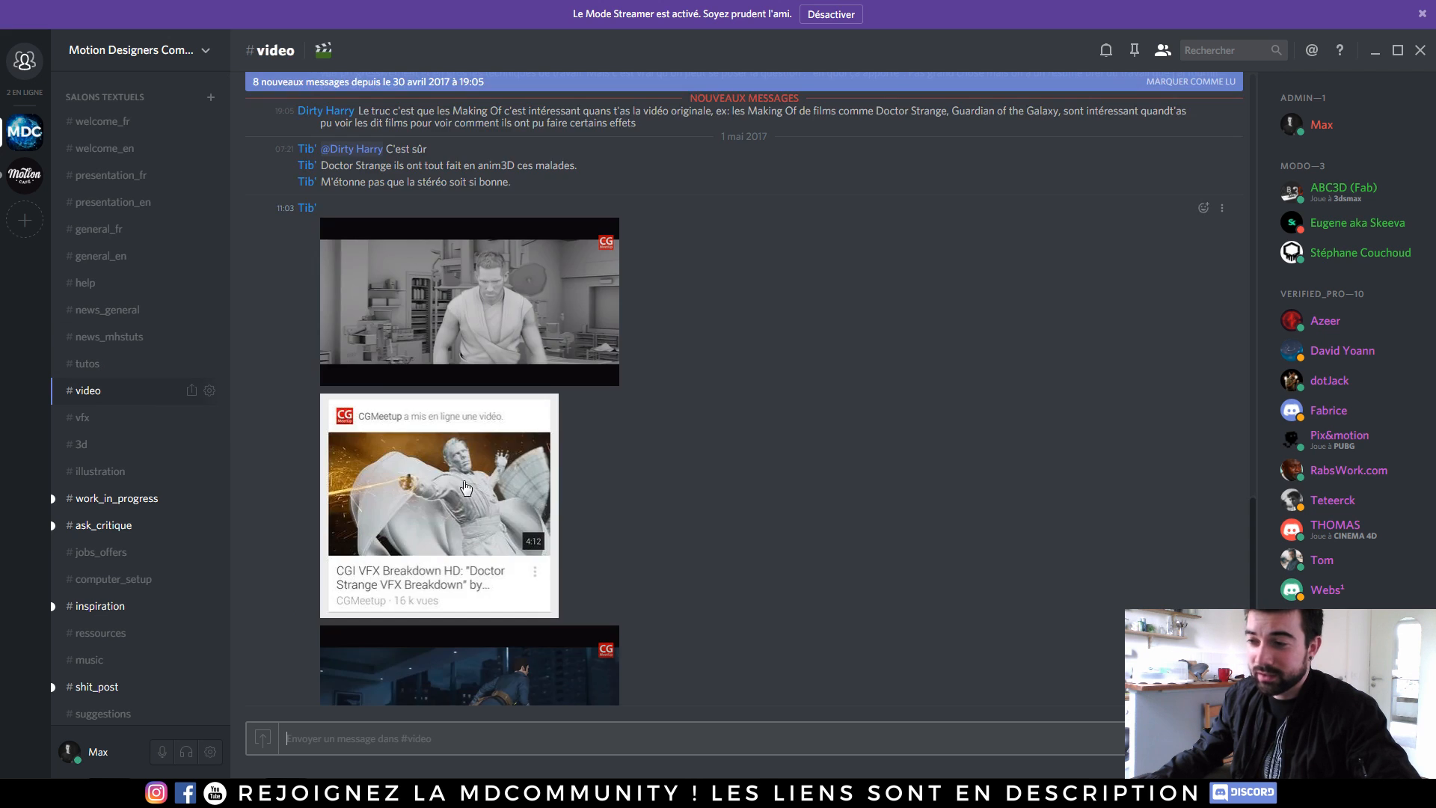
scroll(428, 476, "down", 5)
- View the vfx, 3d, illustration, work_in_progress and ask_critique channels, reading back through the critique requests
left_click(120, 418)
left_click(112, 447)
left_click(122, 472)
left_click(120, 498)
left_click(126, 525)
scroll(469, 529, "up", 10)
- View the jobs_offers and inspiration channels and read through the messages in computer_setup
left_click(145, 558)
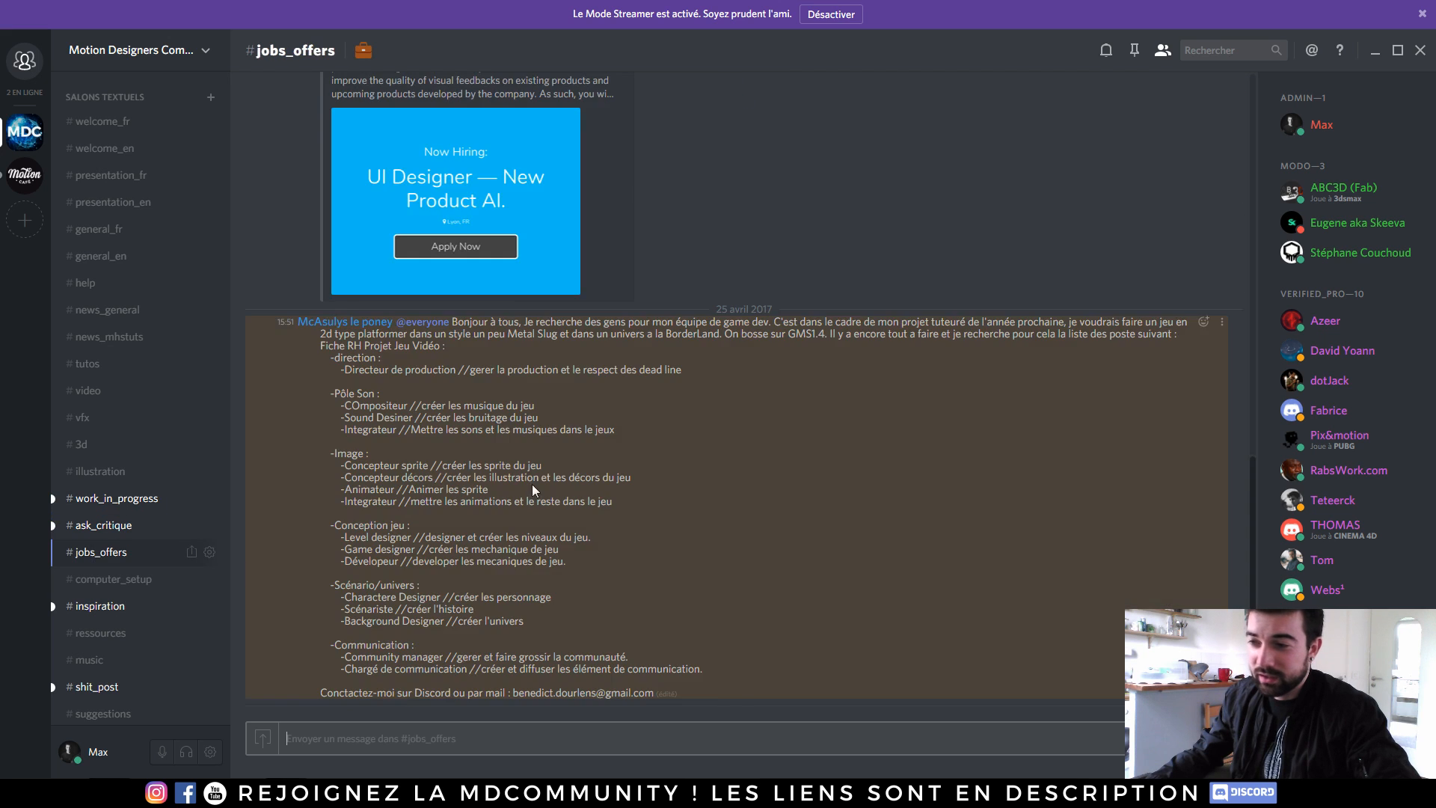
scroll(533, 490, "up", 10)
left_click(103, 612)
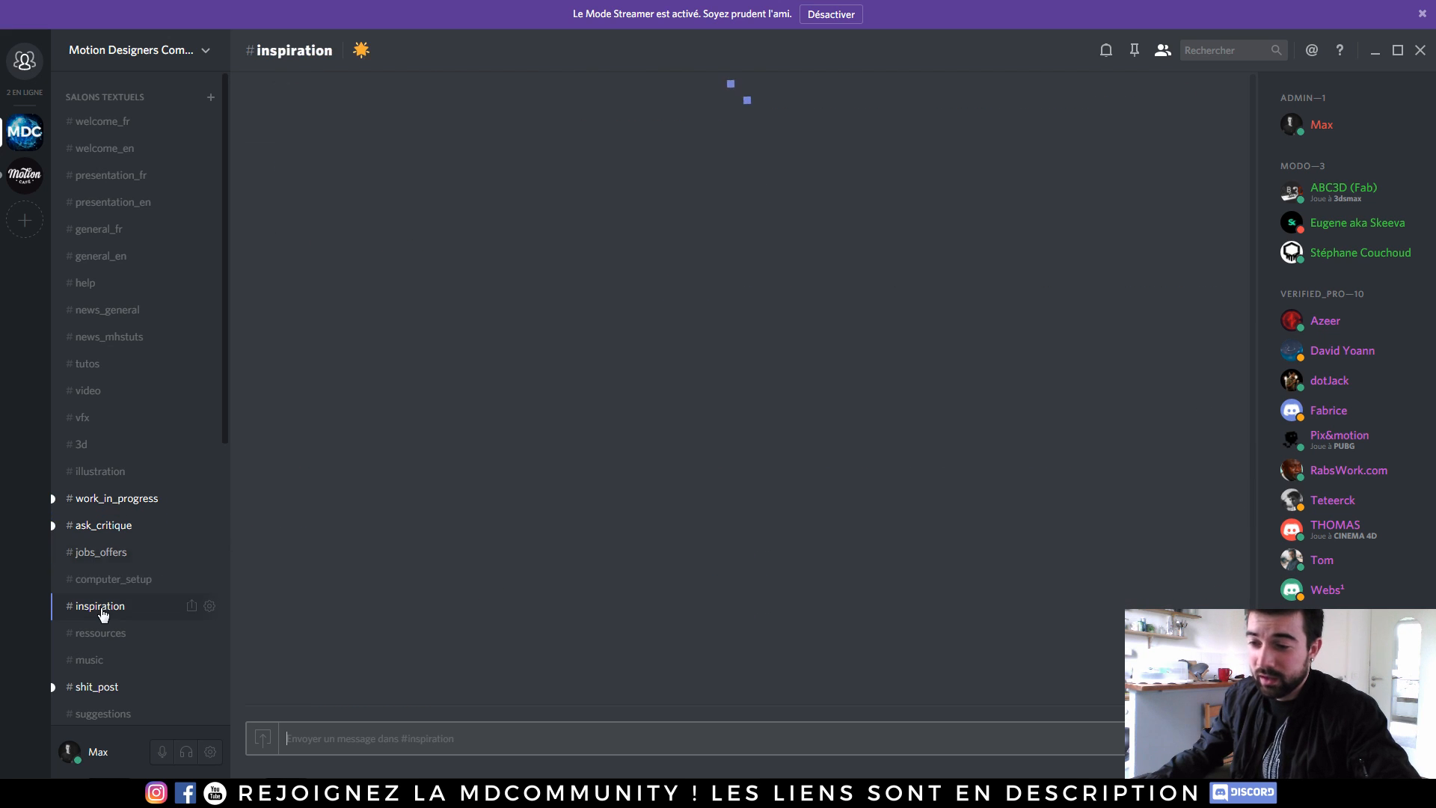
left_click(119, 578)
scroll(513, 471, "up", 5)
scroll(513, 463, "down", 15)
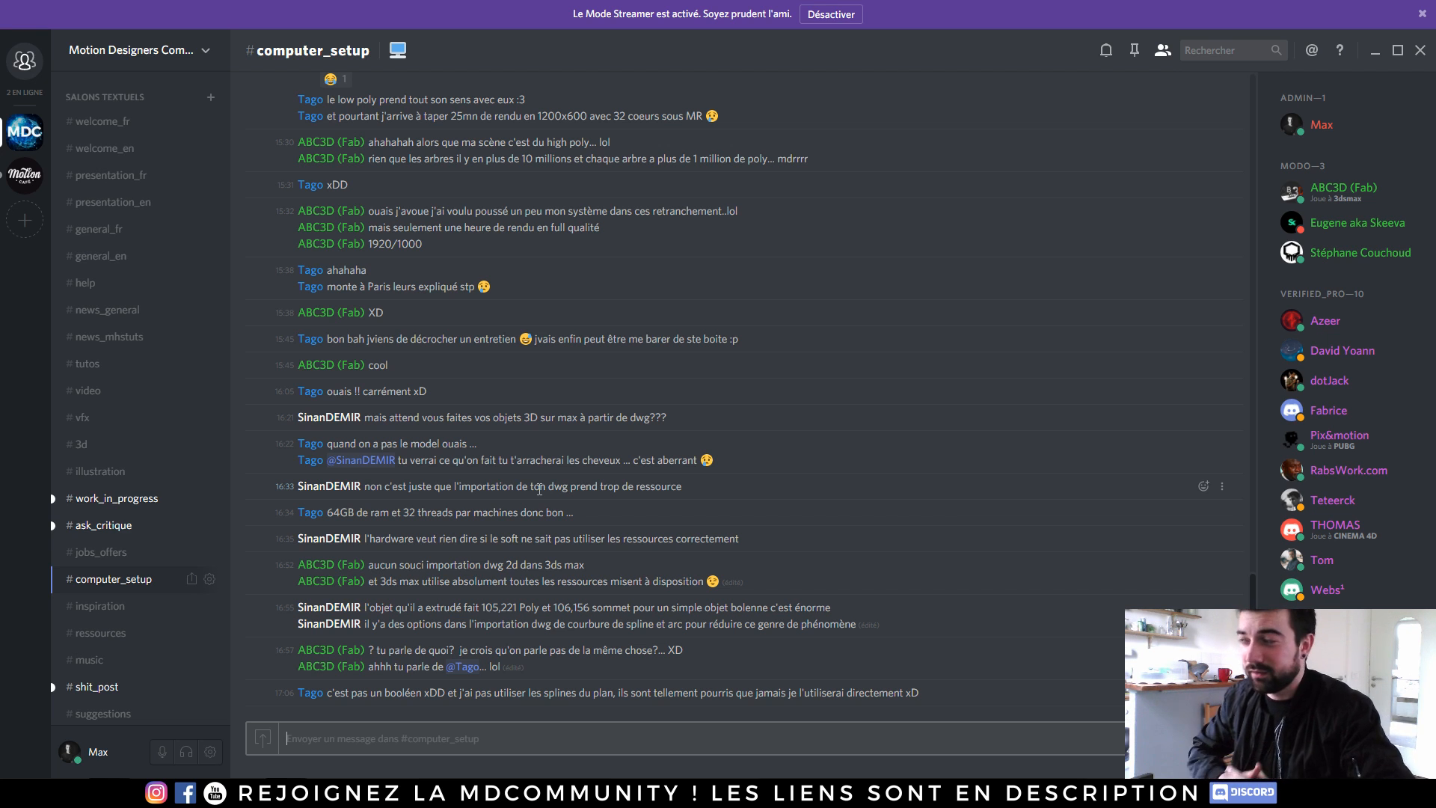
- Look through the server's member list, including the moderator, VERIFIED_PRO and VERIFIED groups
scroll(1317, 244, "down", 8)
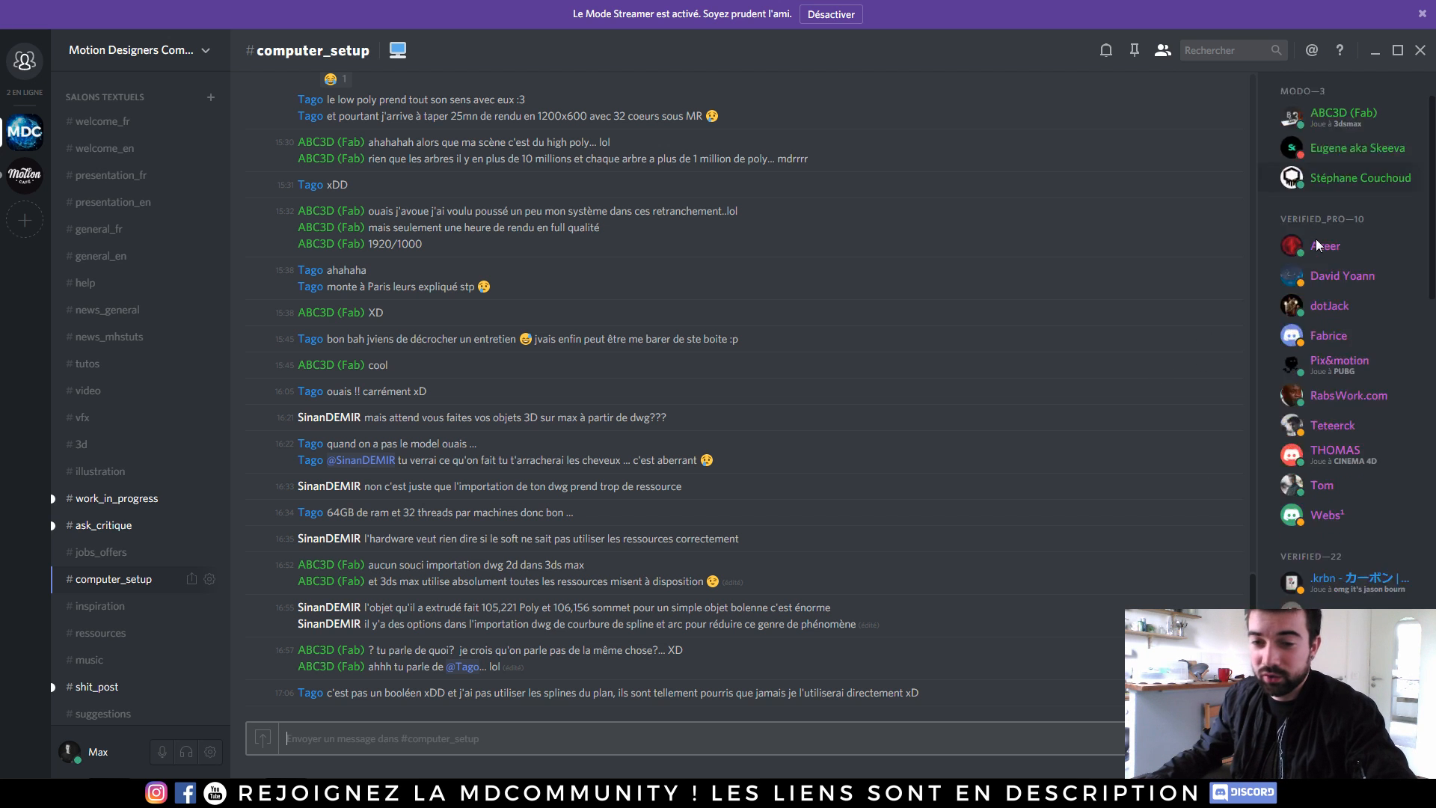
scroll(1323, 238, "down", 5)
scroll(1358, 340, "up", 20)
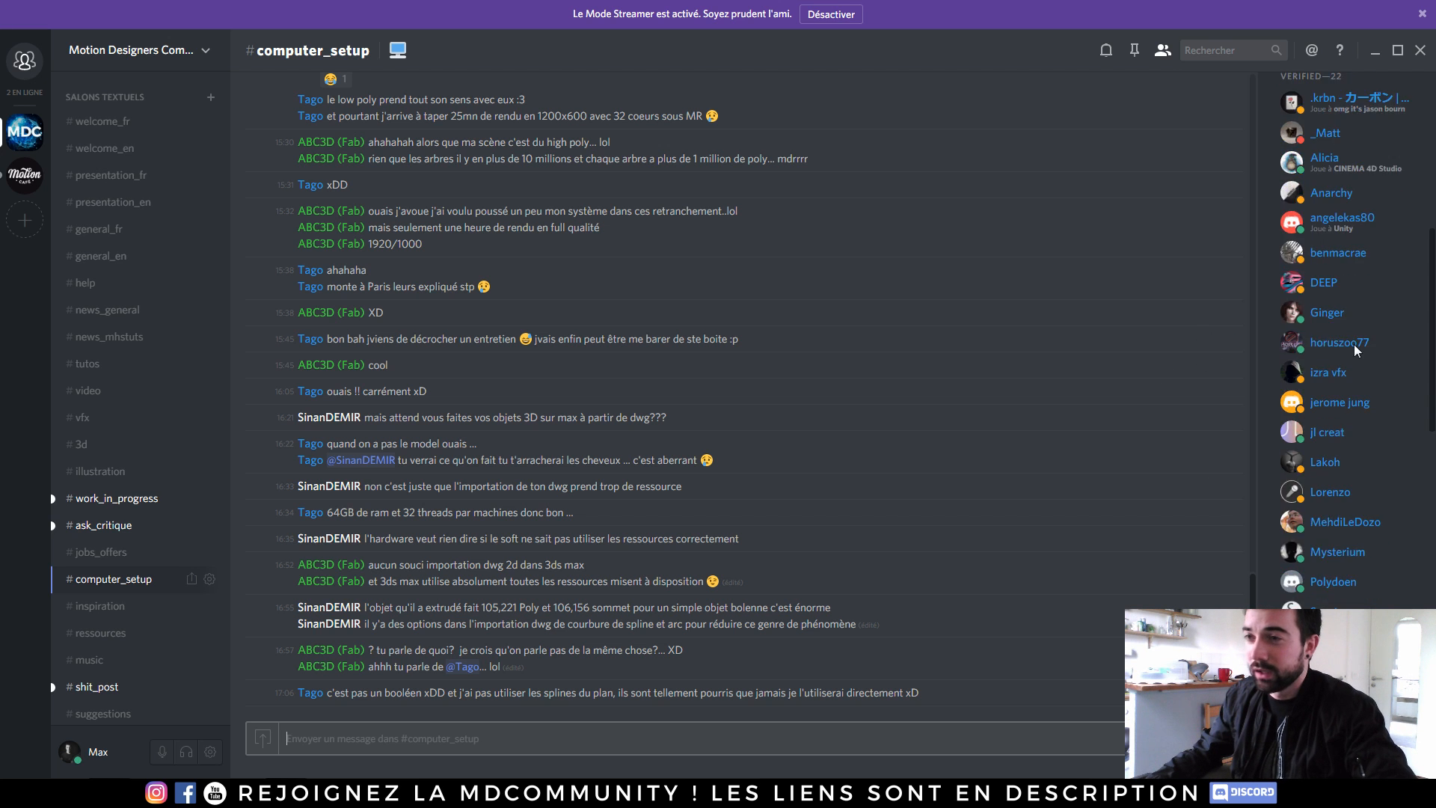
- View the online friends list and return to the Motion Designers Community server's channels
left_click(25, 61)
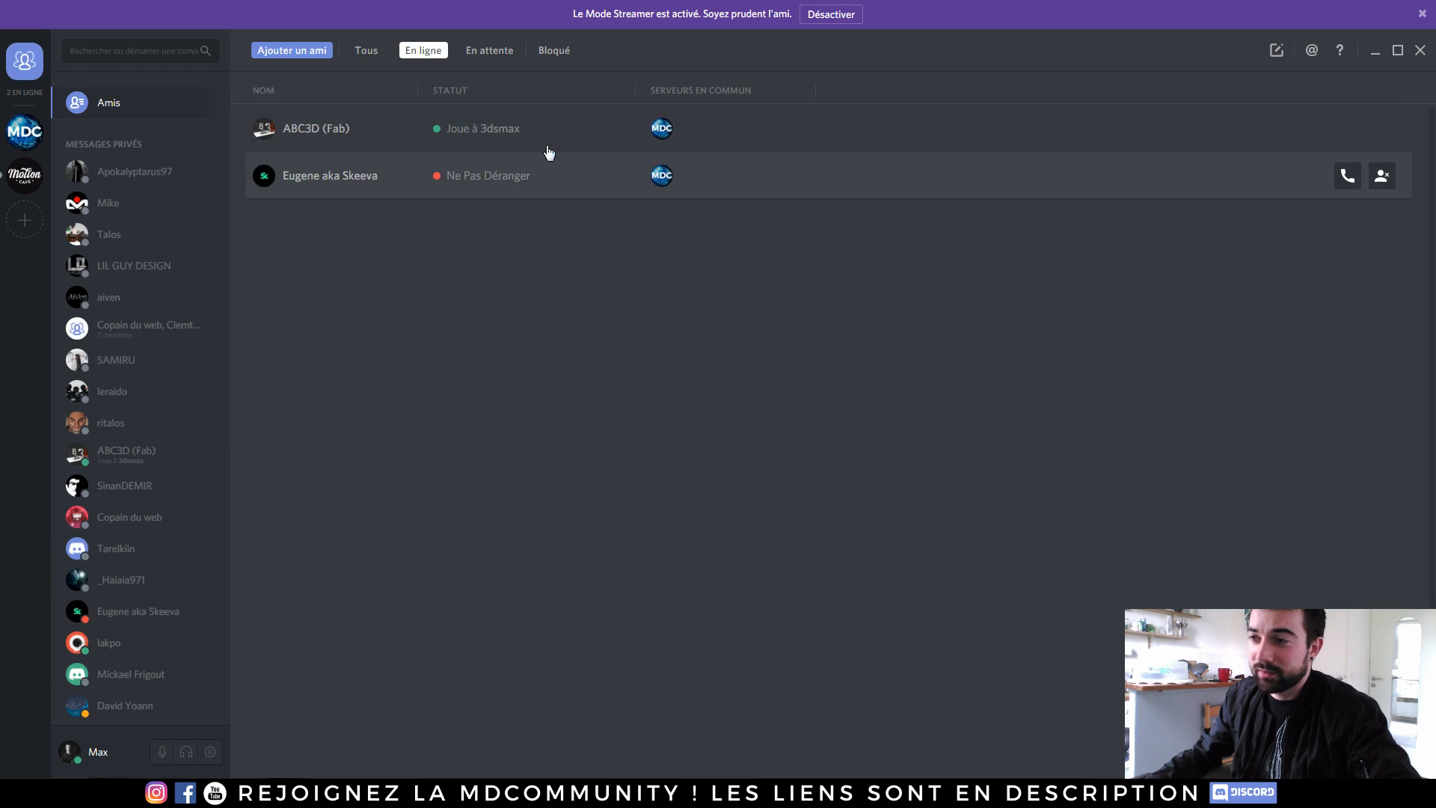
left_click(21, 140)
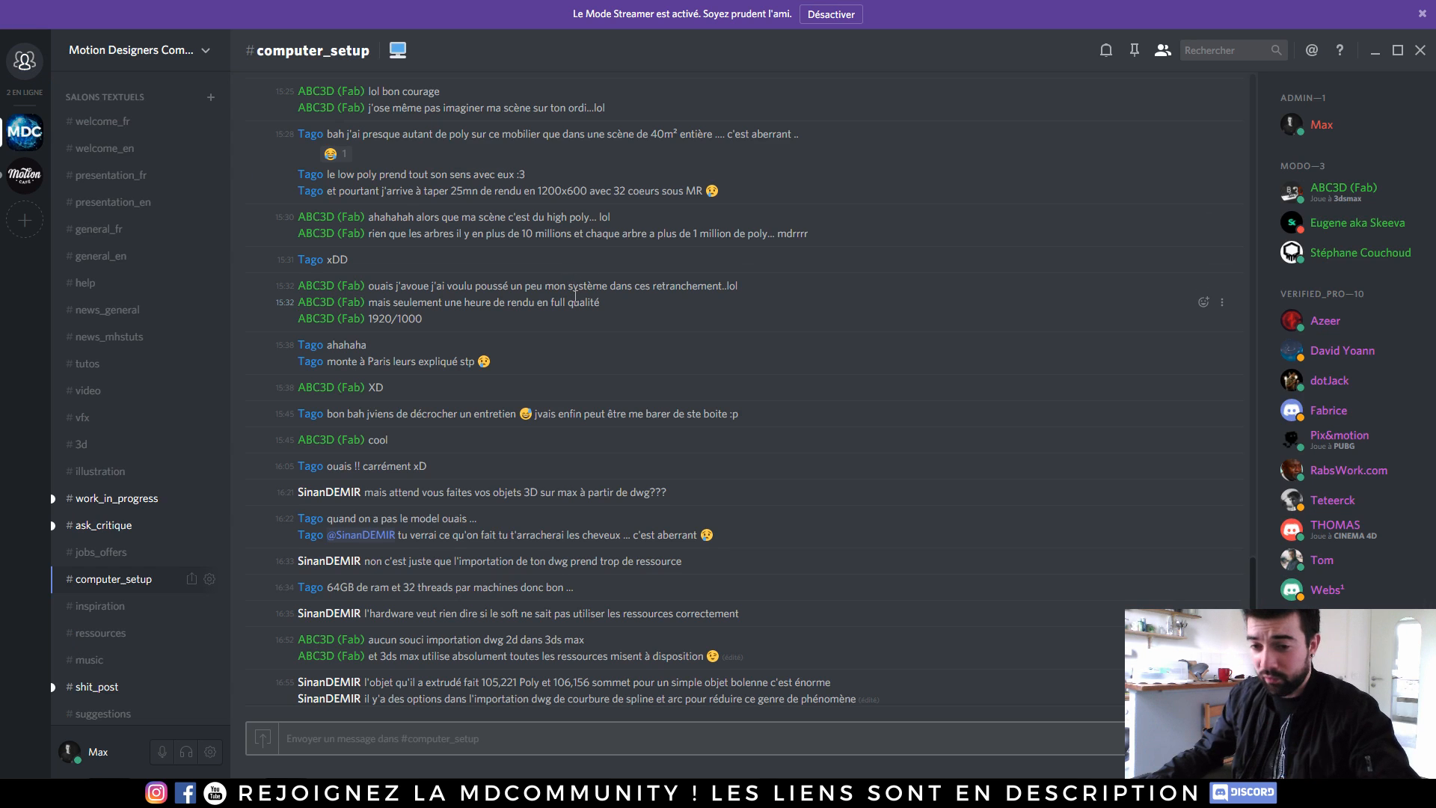
scroll(137, 448, "down", 3)
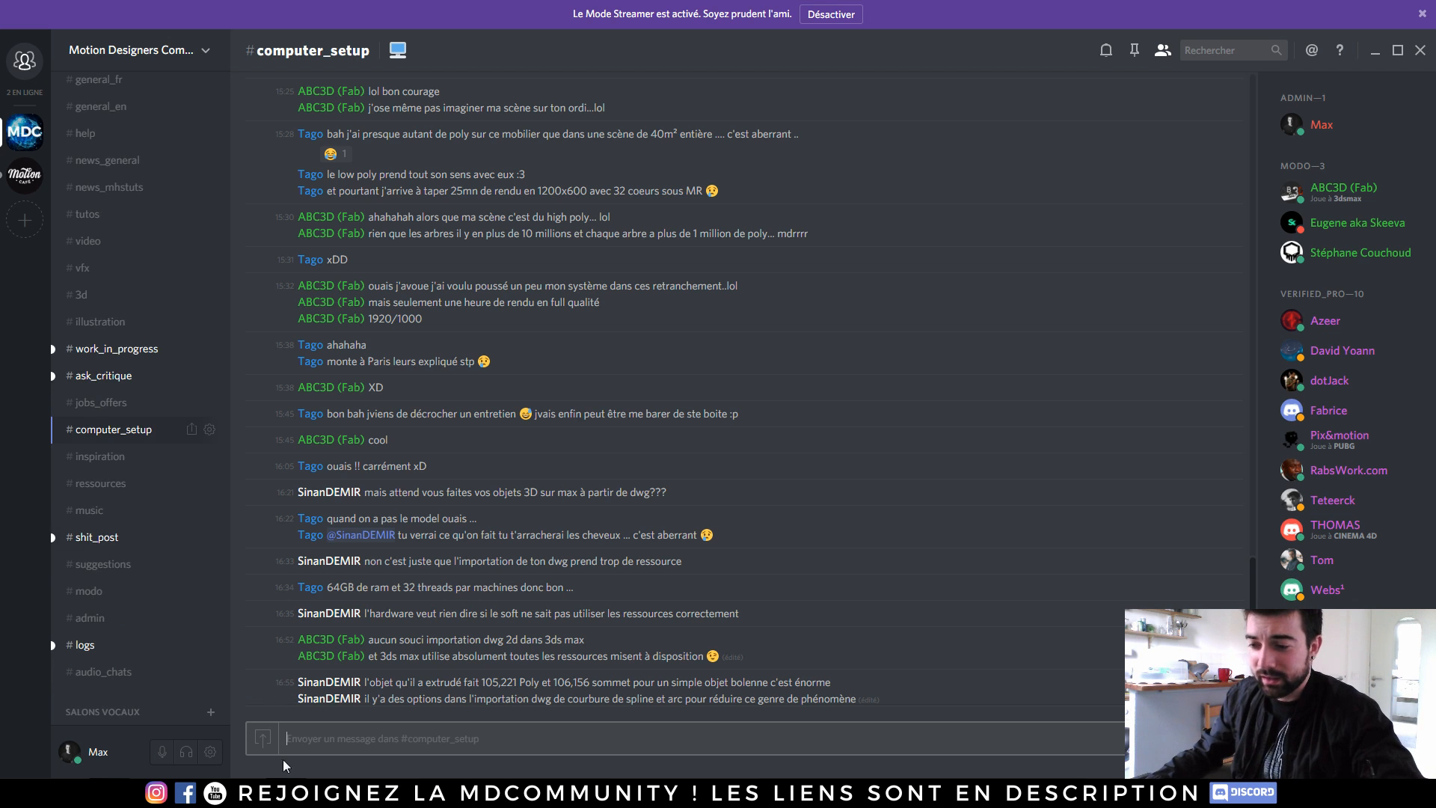
- Switch to After Effects and create a new composition with the proposed settings
left_click(289, 791)
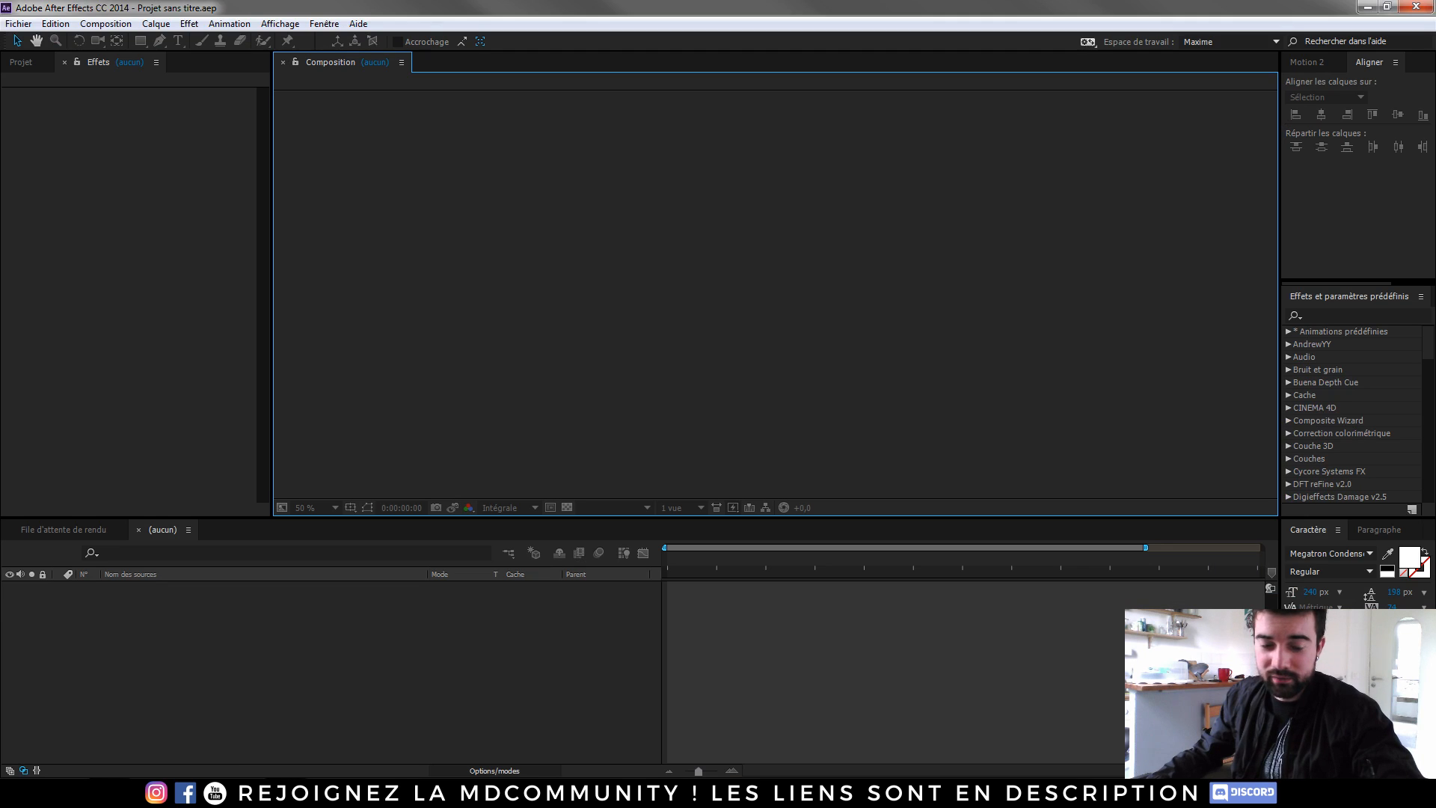
key("ctrl+n")
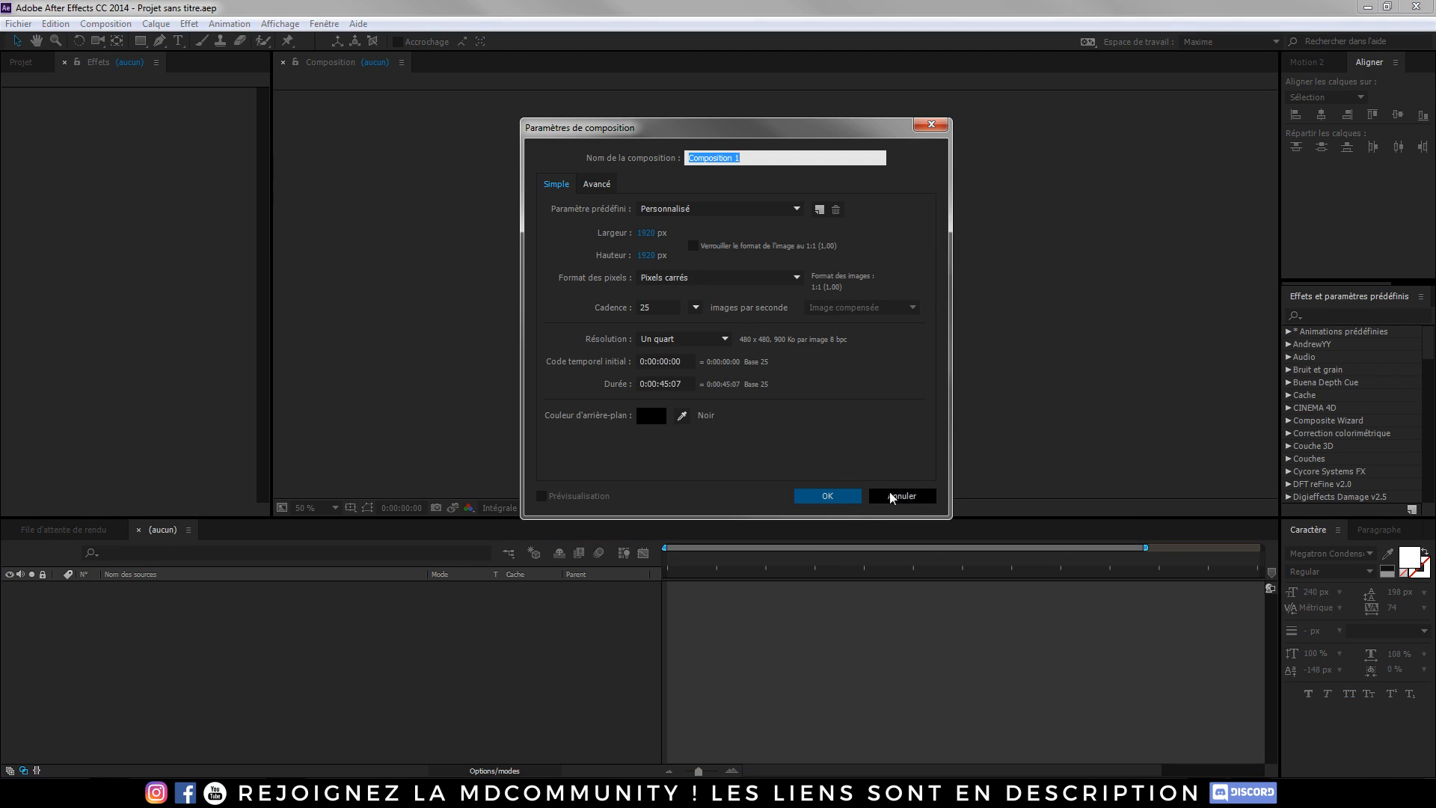
left_click(827, 497)
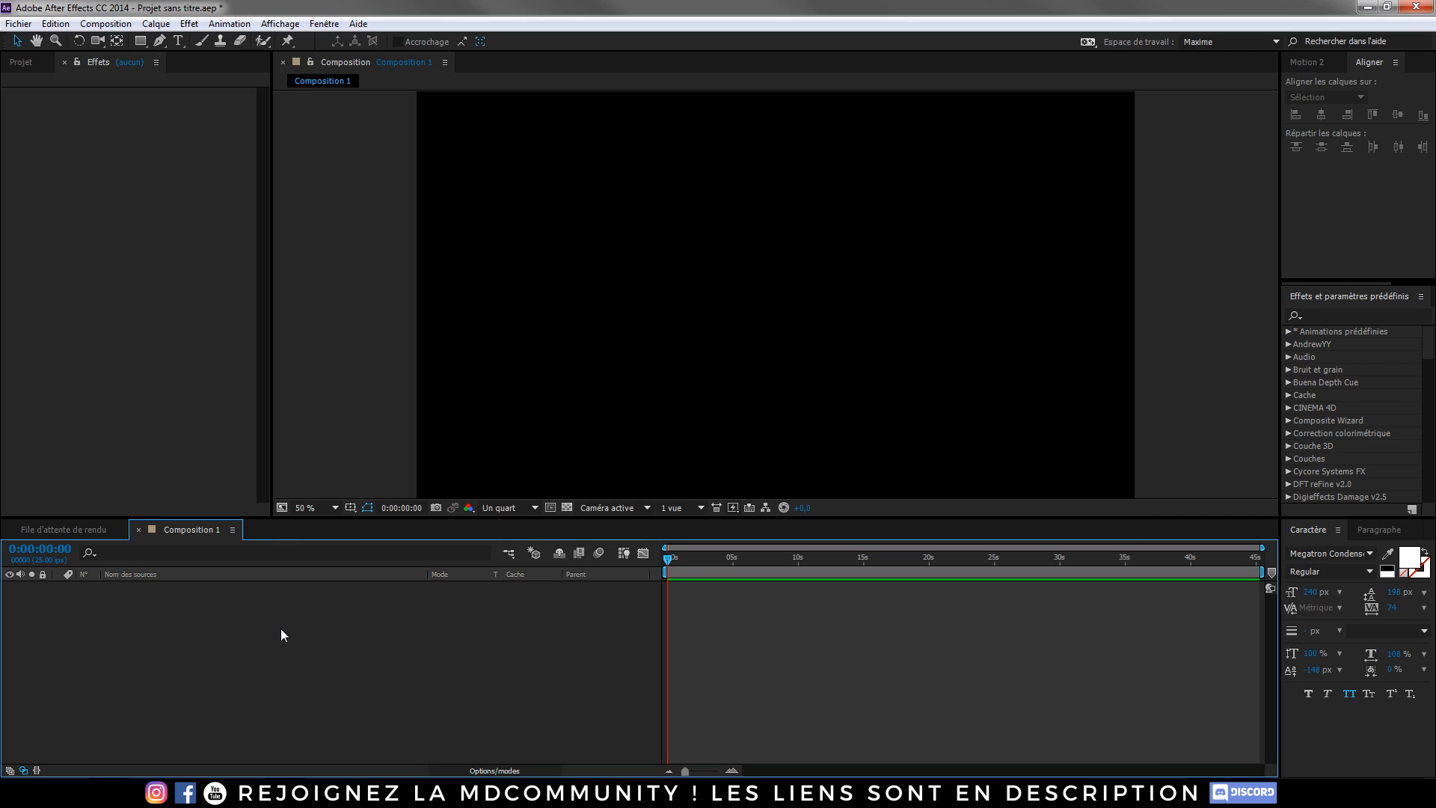
- Create a black solid layer named Element in the composition
key("ctrl+y")
type("Element")
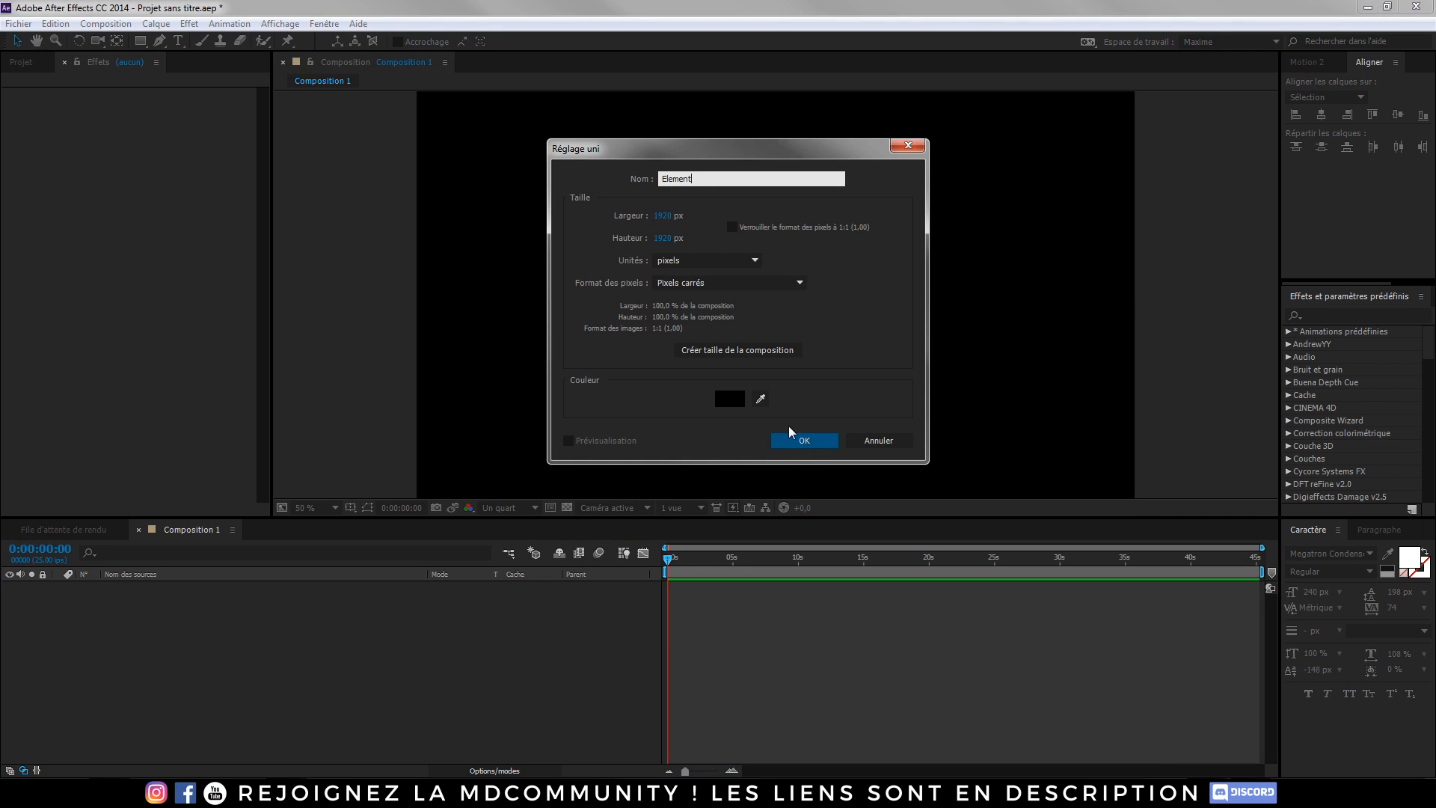
left_click(793, 438)
- Search the effects for "eleme" and apply the Element effect to the Element solid
key("ctrl+space")
type("eleme")
key("BackSpace")
key("BackSpace")
type("eme")
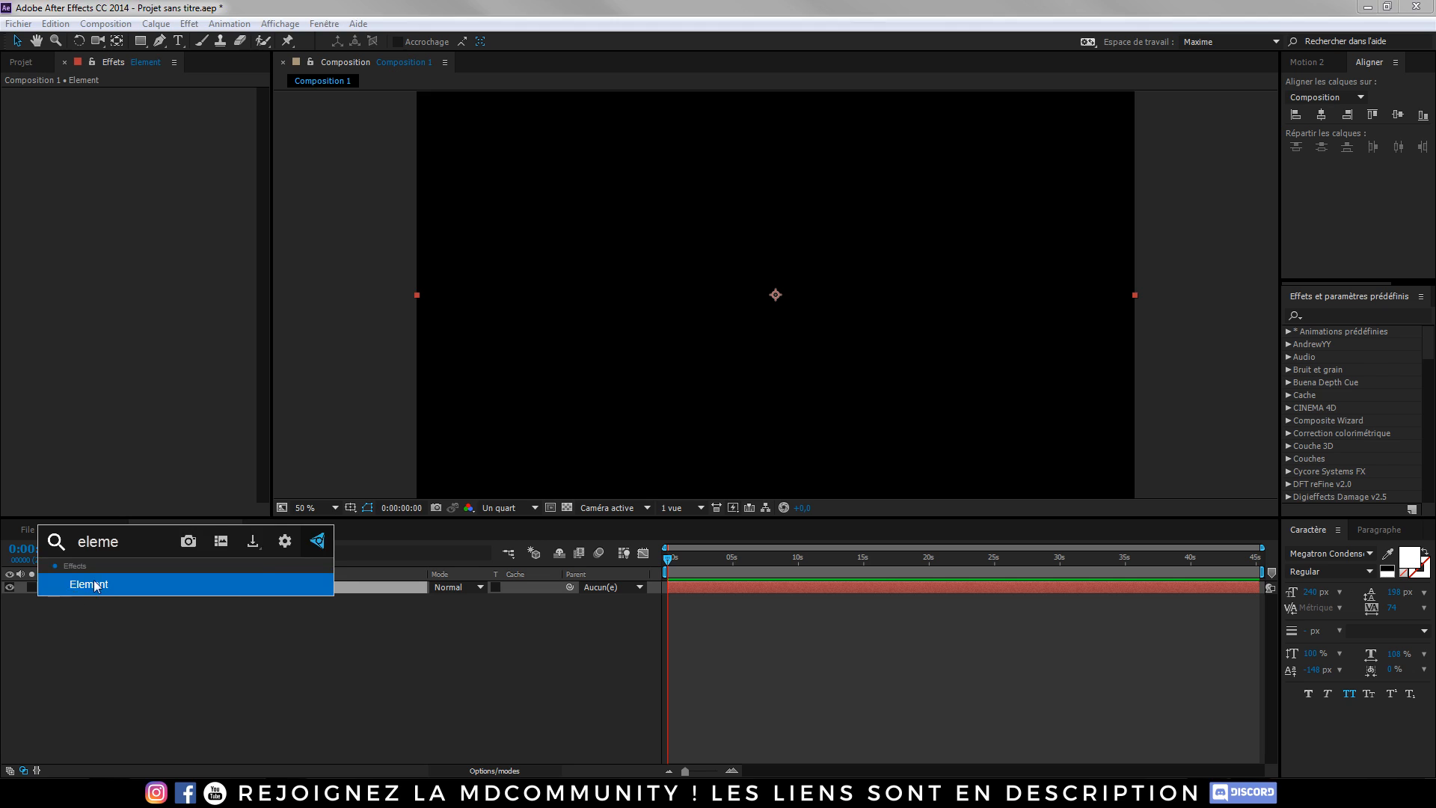
left_click(98, 583)
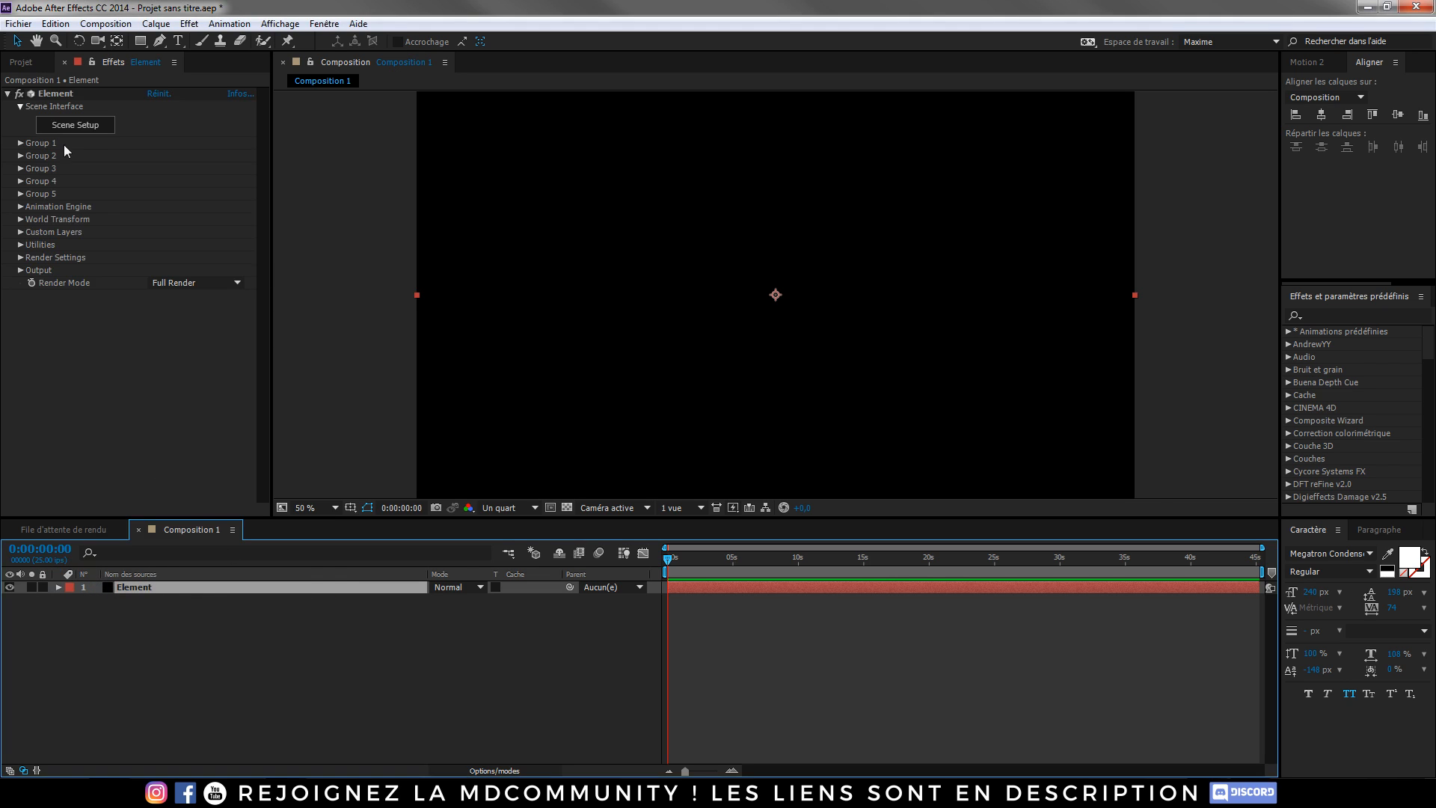
- Open Element's Scene Setup and add the ball_fracture model from the Starter_Pack_Physical folder to the scene
left_click(84, 128)
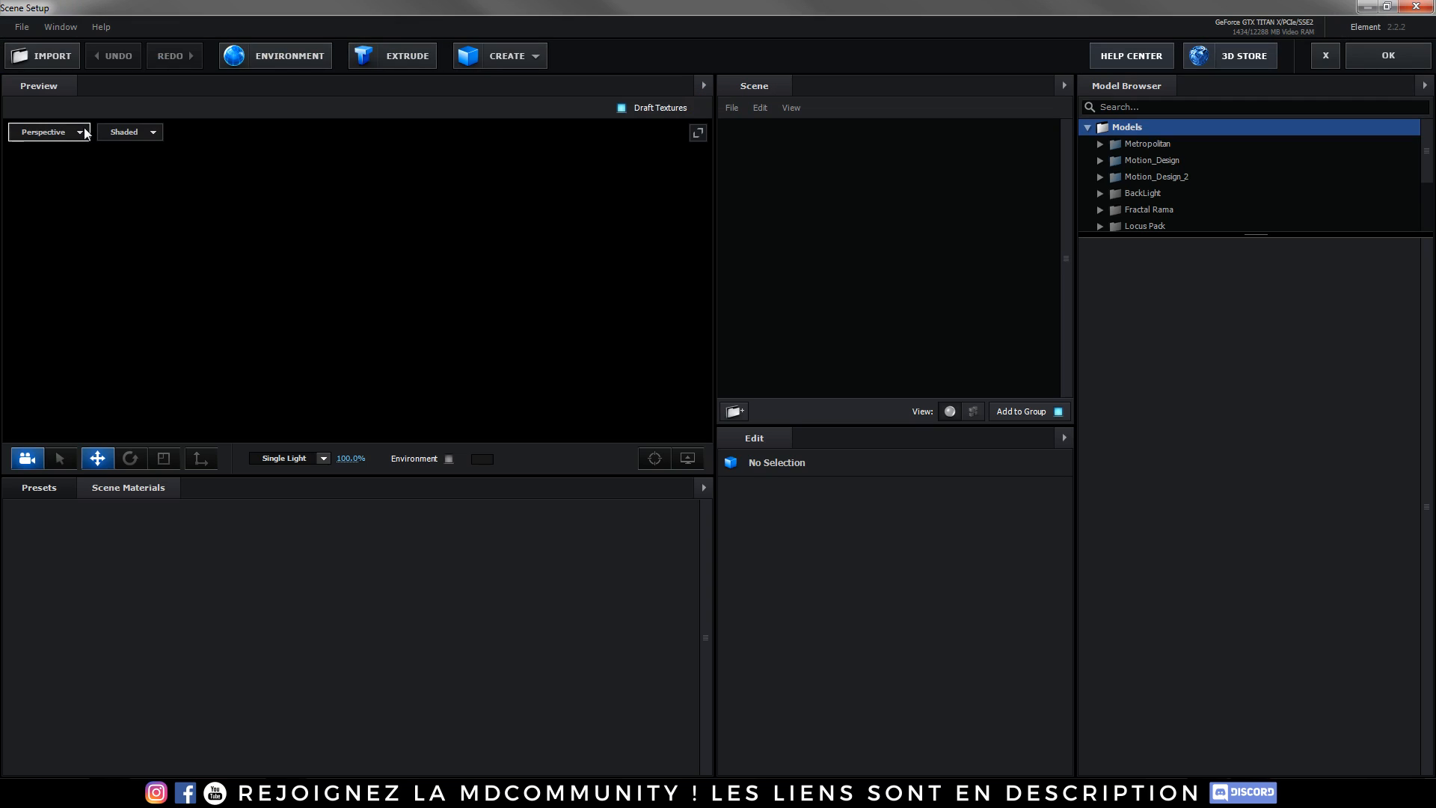
left_click_drag(380, 254, 333, 343)
left_click_drag(1235, 234, 1243, 335)
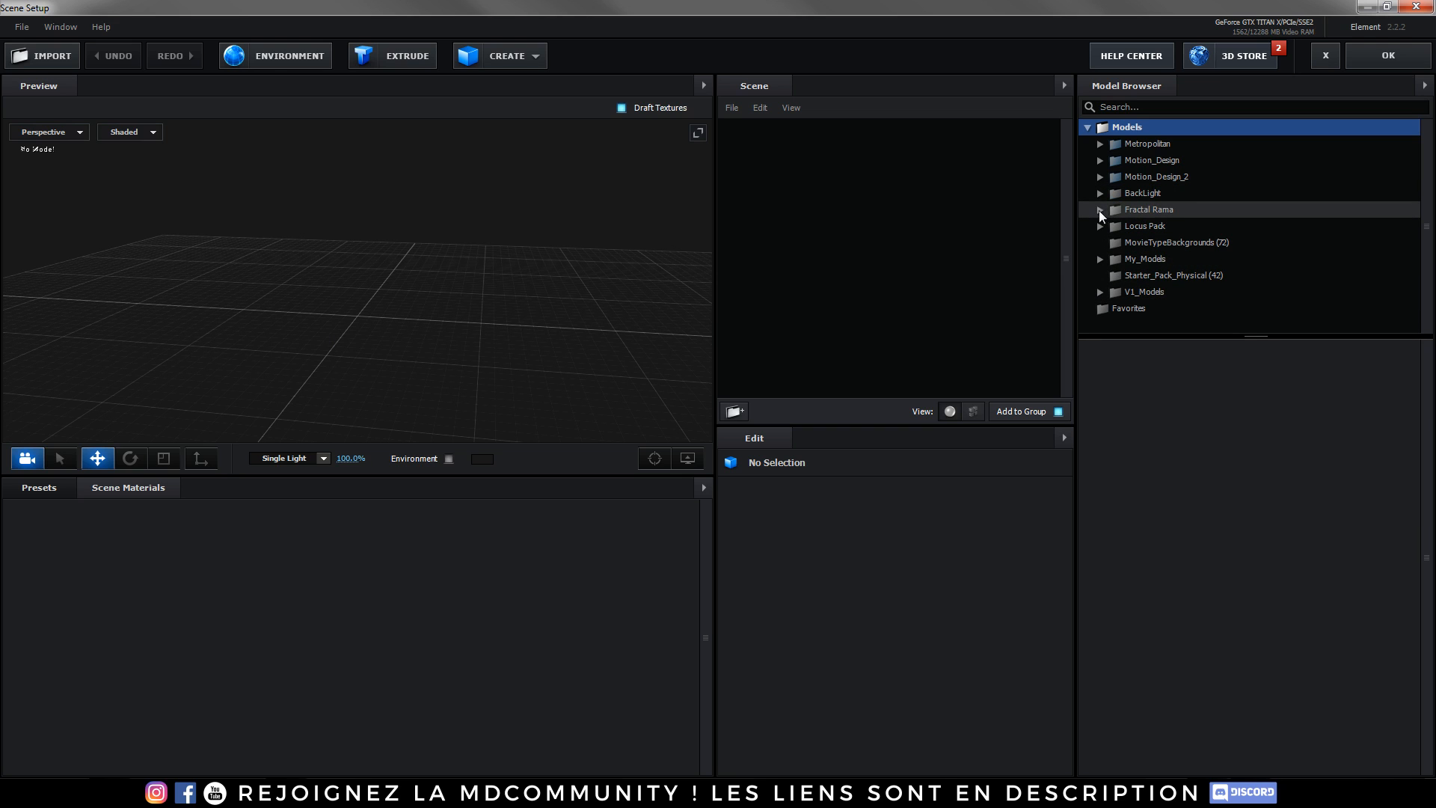
left_click(1174, 276)
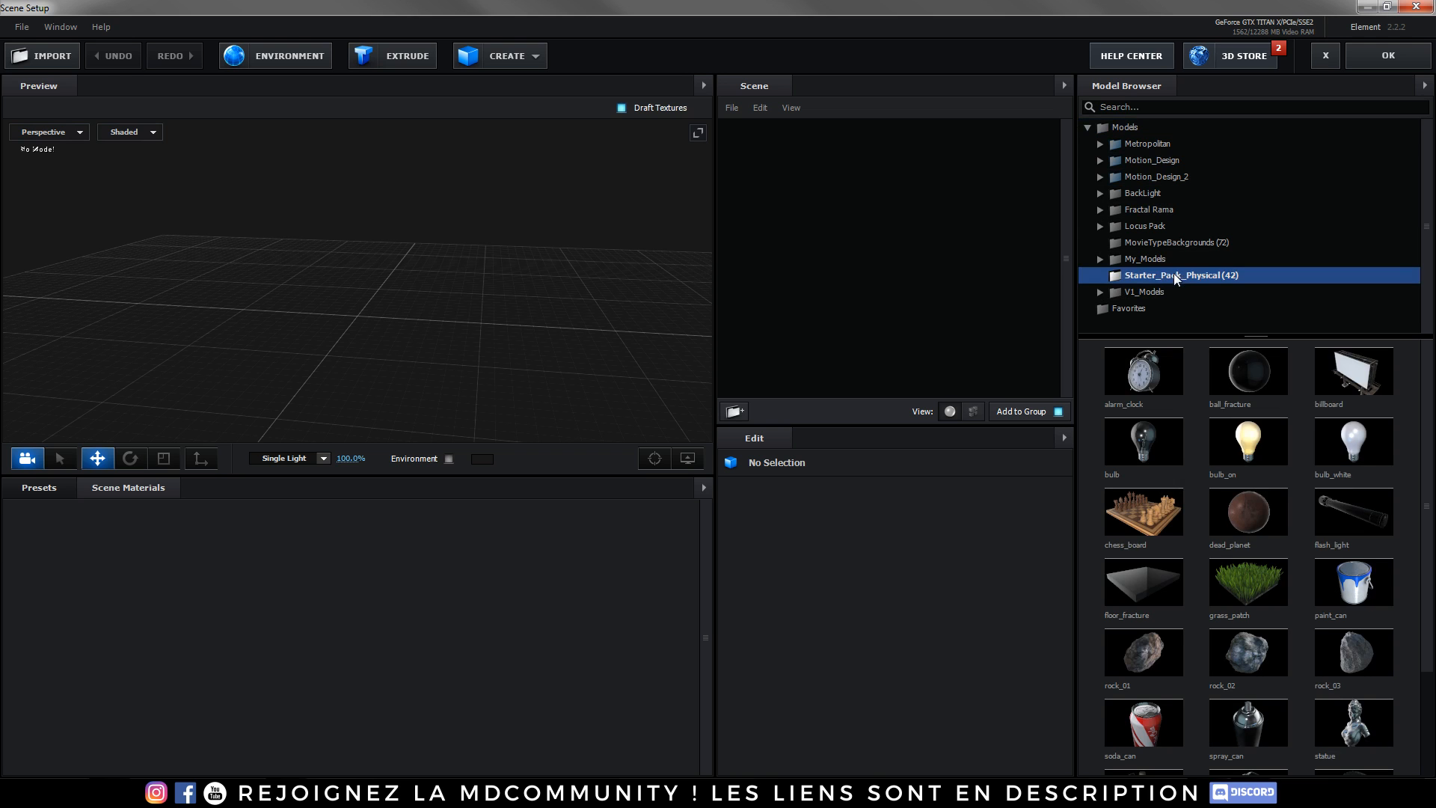
double_click(1261, 389)
mouse_move(354, 354)
left_mouse_down()
mouse_move(357, 319)
mouse_move(335, 330)
mouse_move(331, 357)
mouse_move(347, 362)
left_mouse_up()
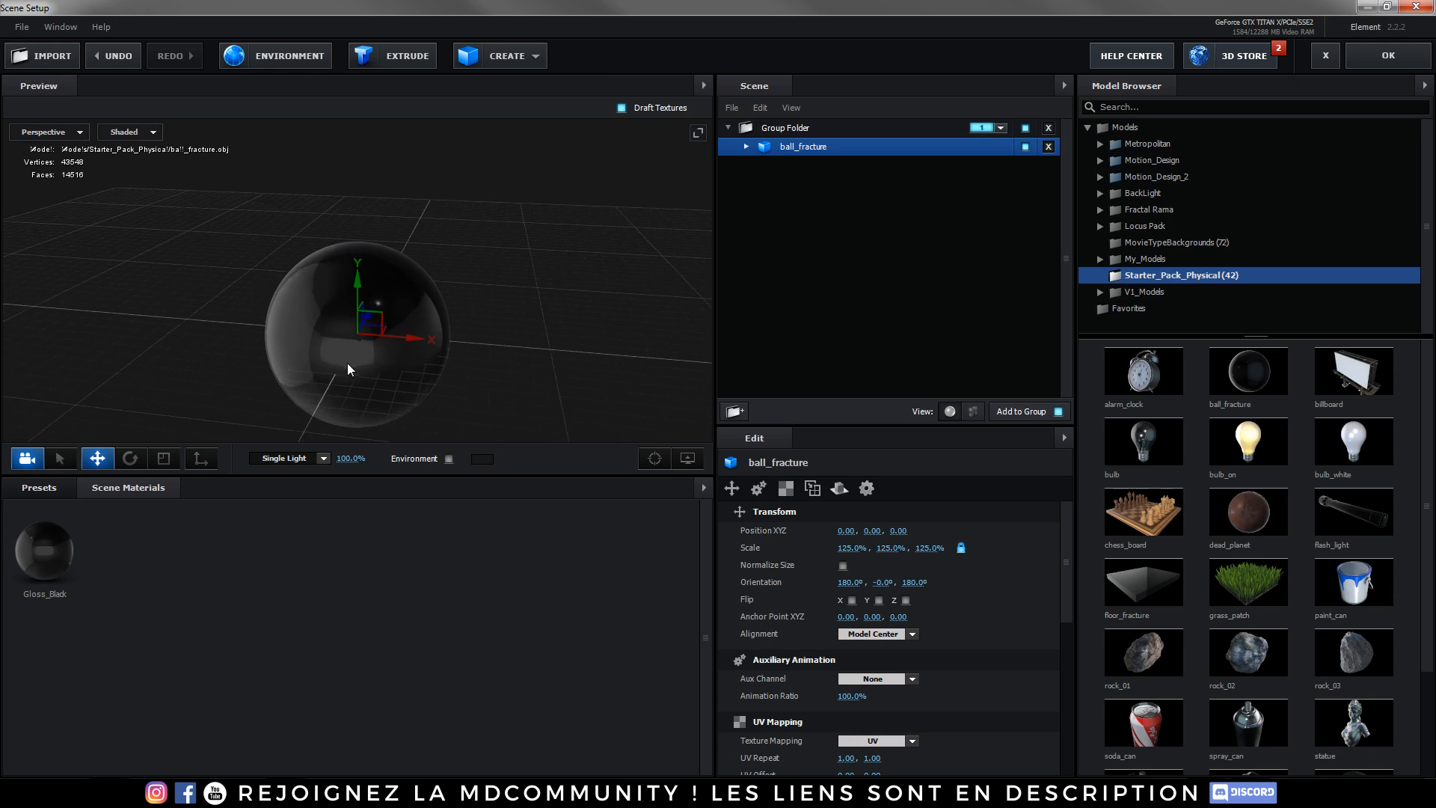
- Apply the gold clean_metal material from the Pro_Shaders_2 Metal presets to the ball_fracture model
left_click(55, 496)
double_click(65, 573)
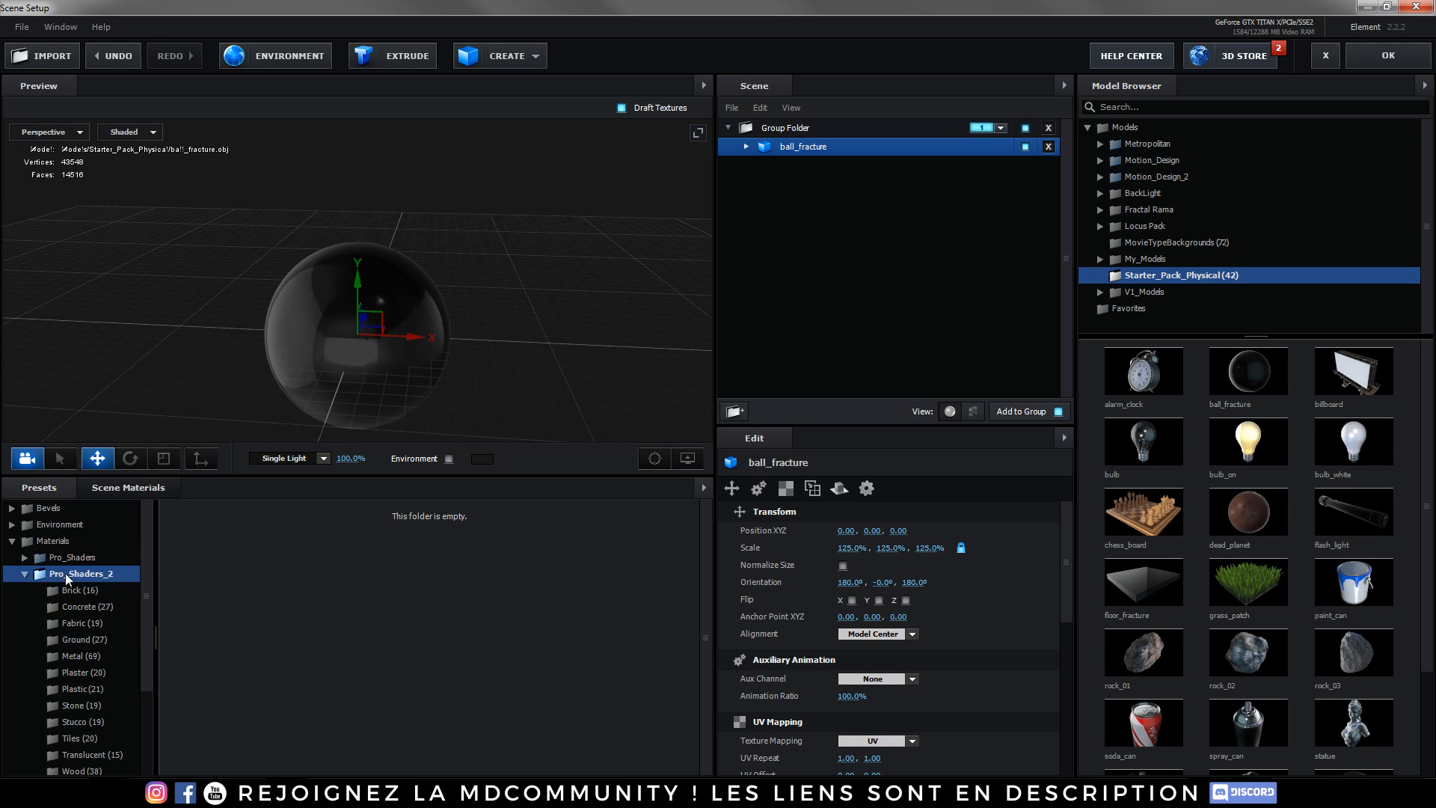
left_click(82, 655)
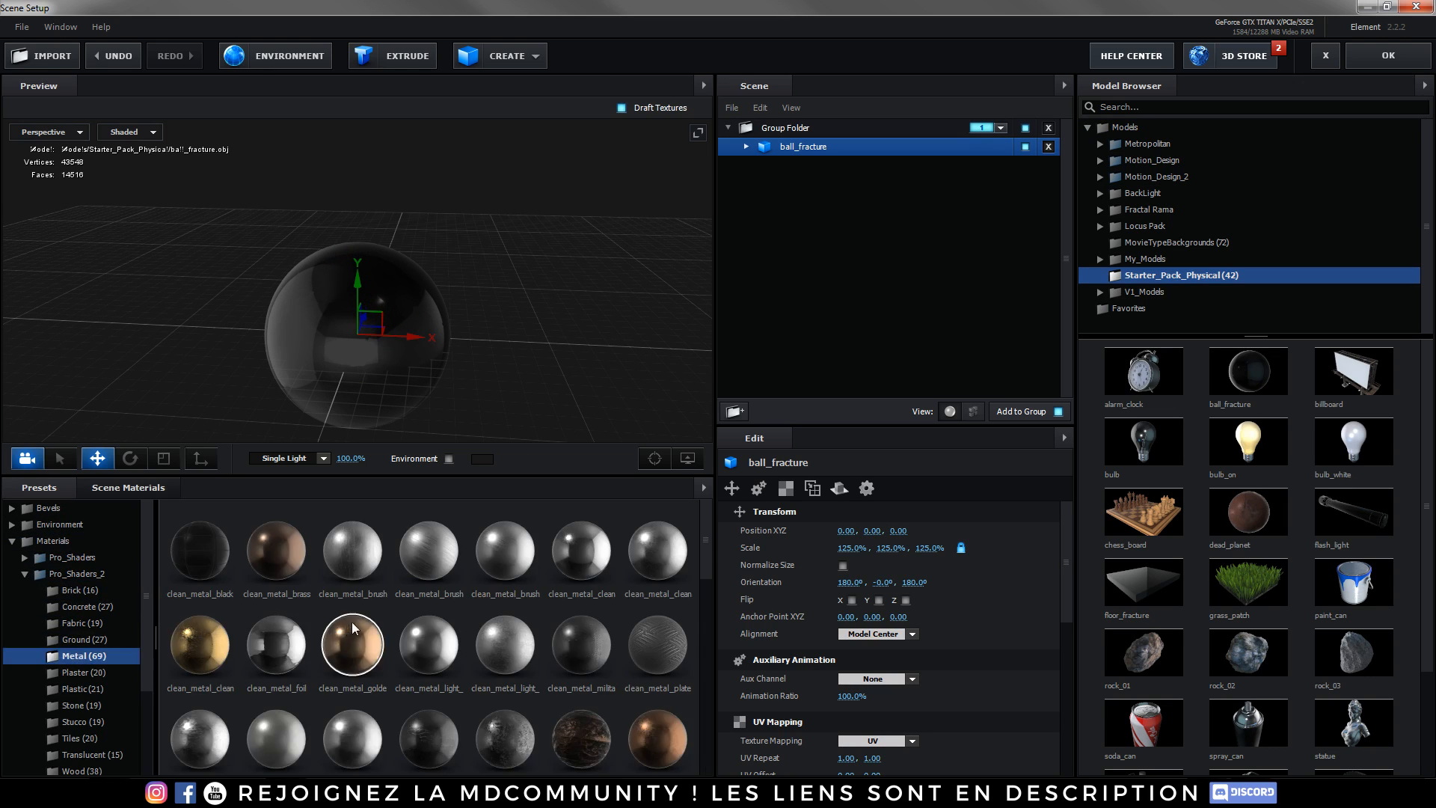
double_click(205, 628)
left_click_drag(344, 408, 345, 367)
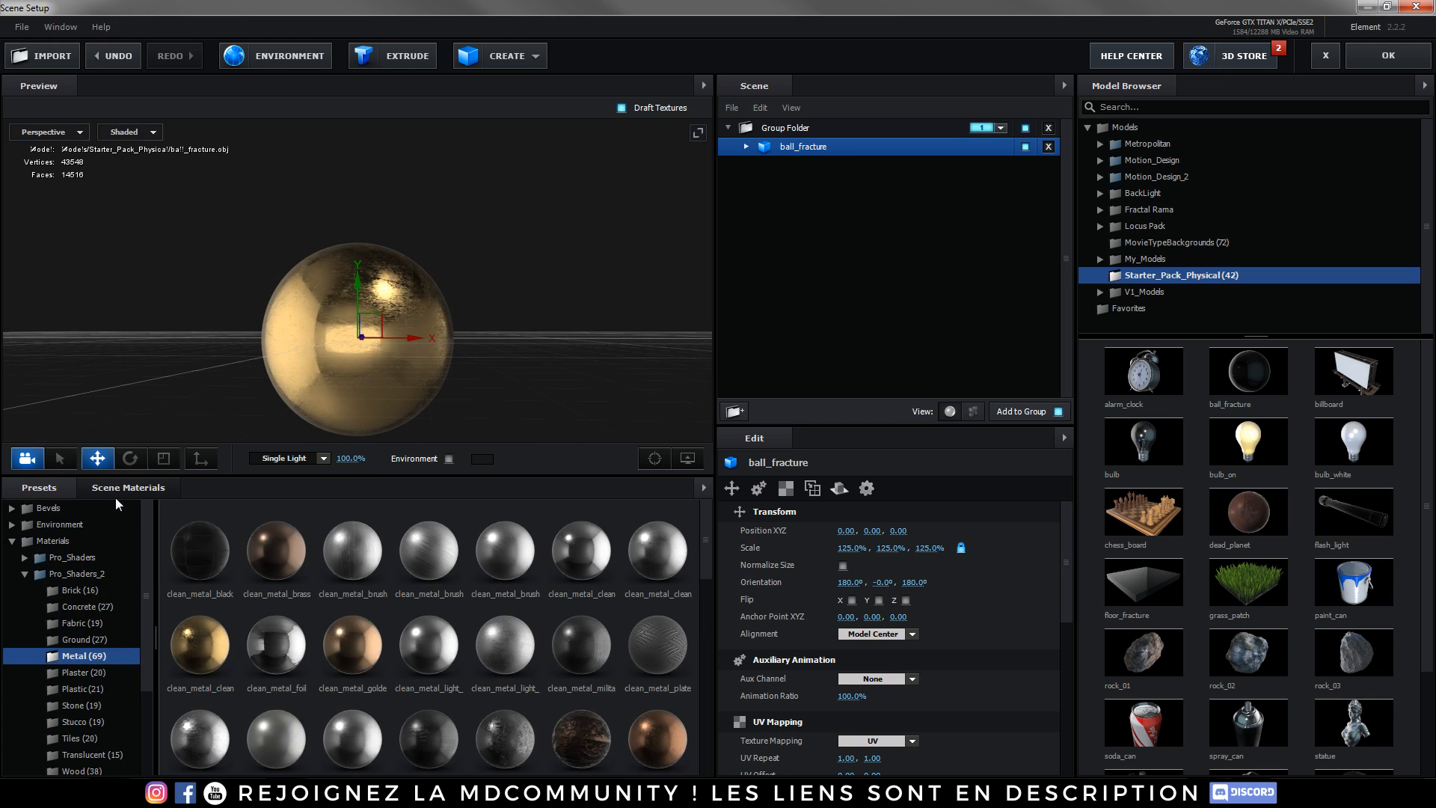
- Apply the Basic_2K_12 environment from the Basic_2K presets to the scene and confirm the scene setup
double_click(60, 524)
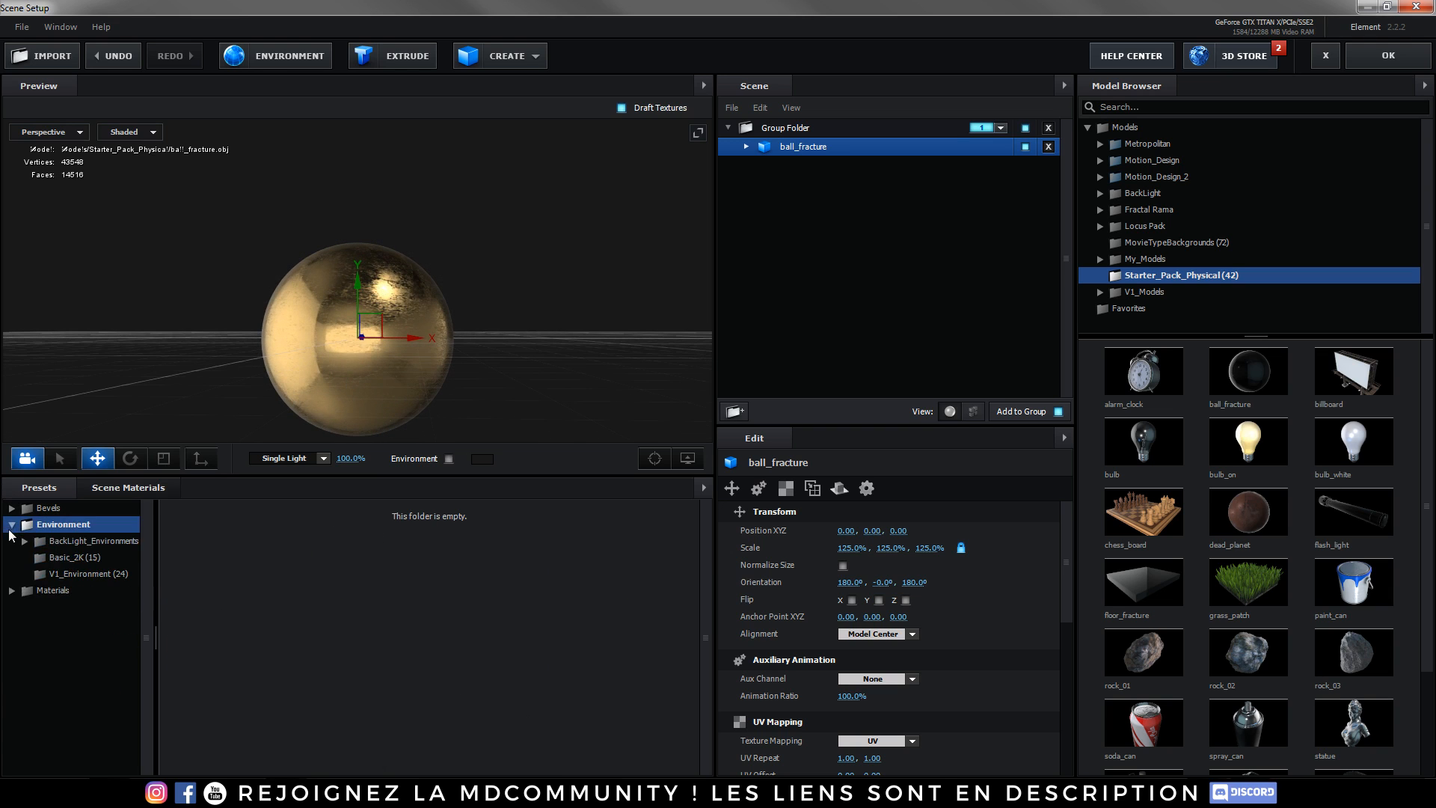
left_click(75, 557)
double_click(659, 598)
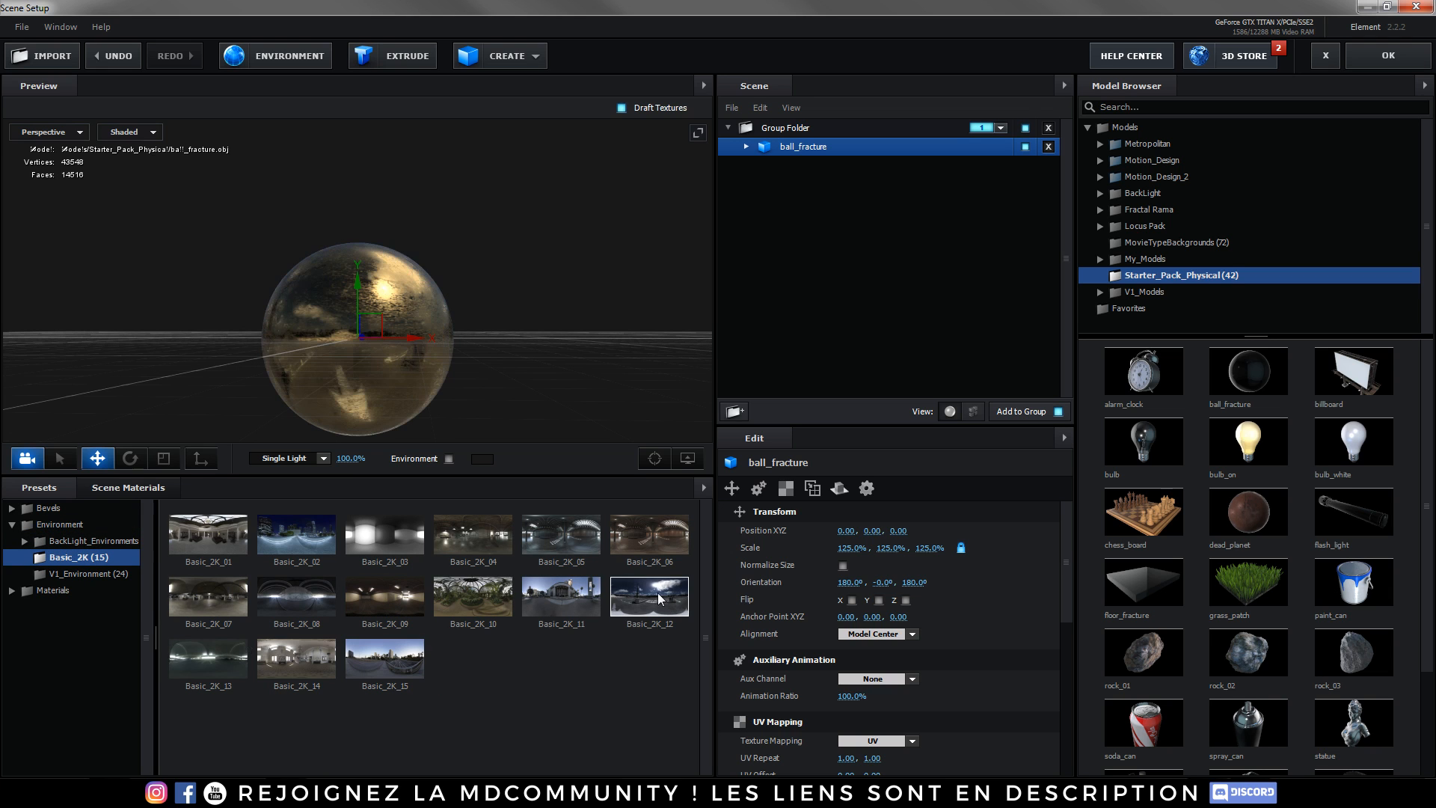
double_click(557, 596)
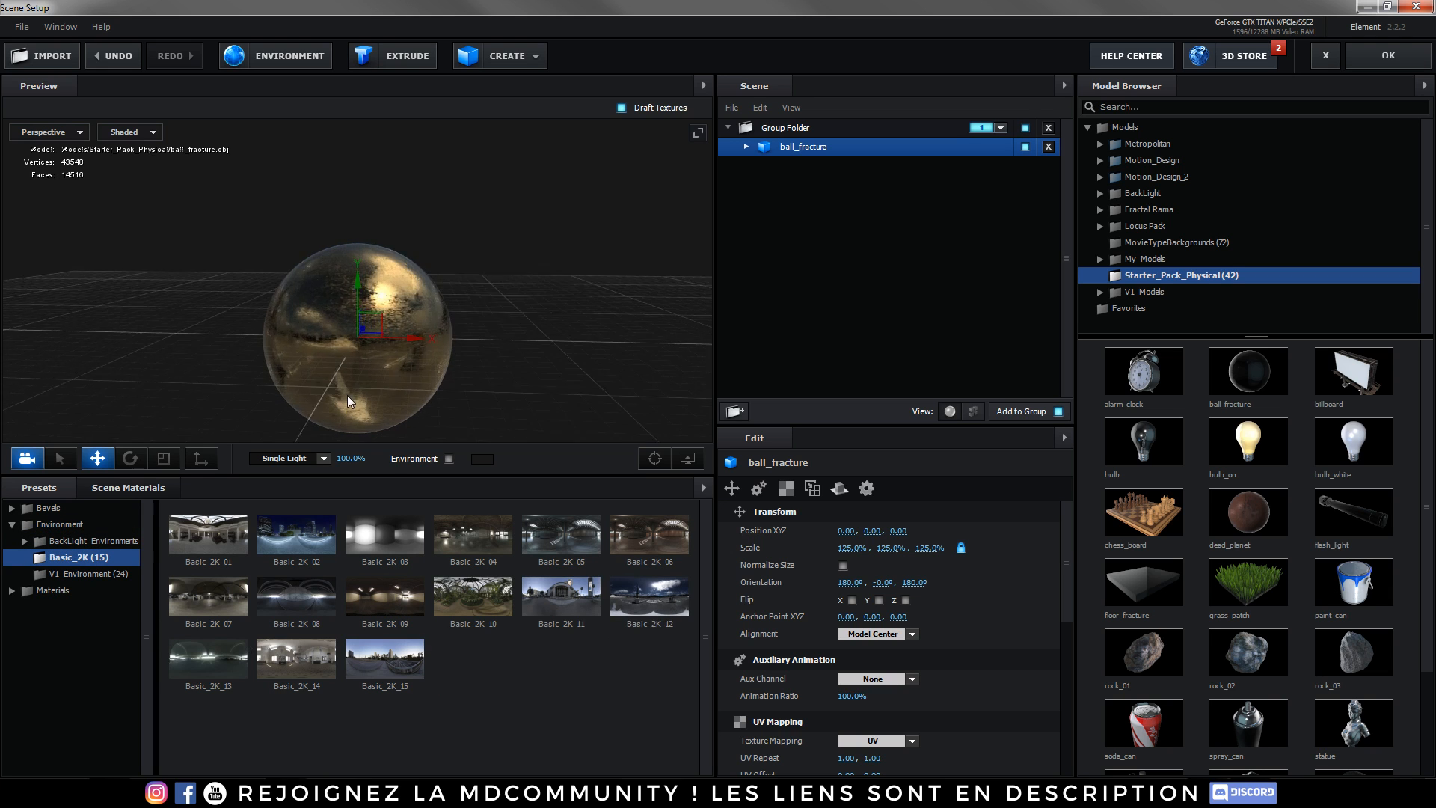
left_click(1363, 62)
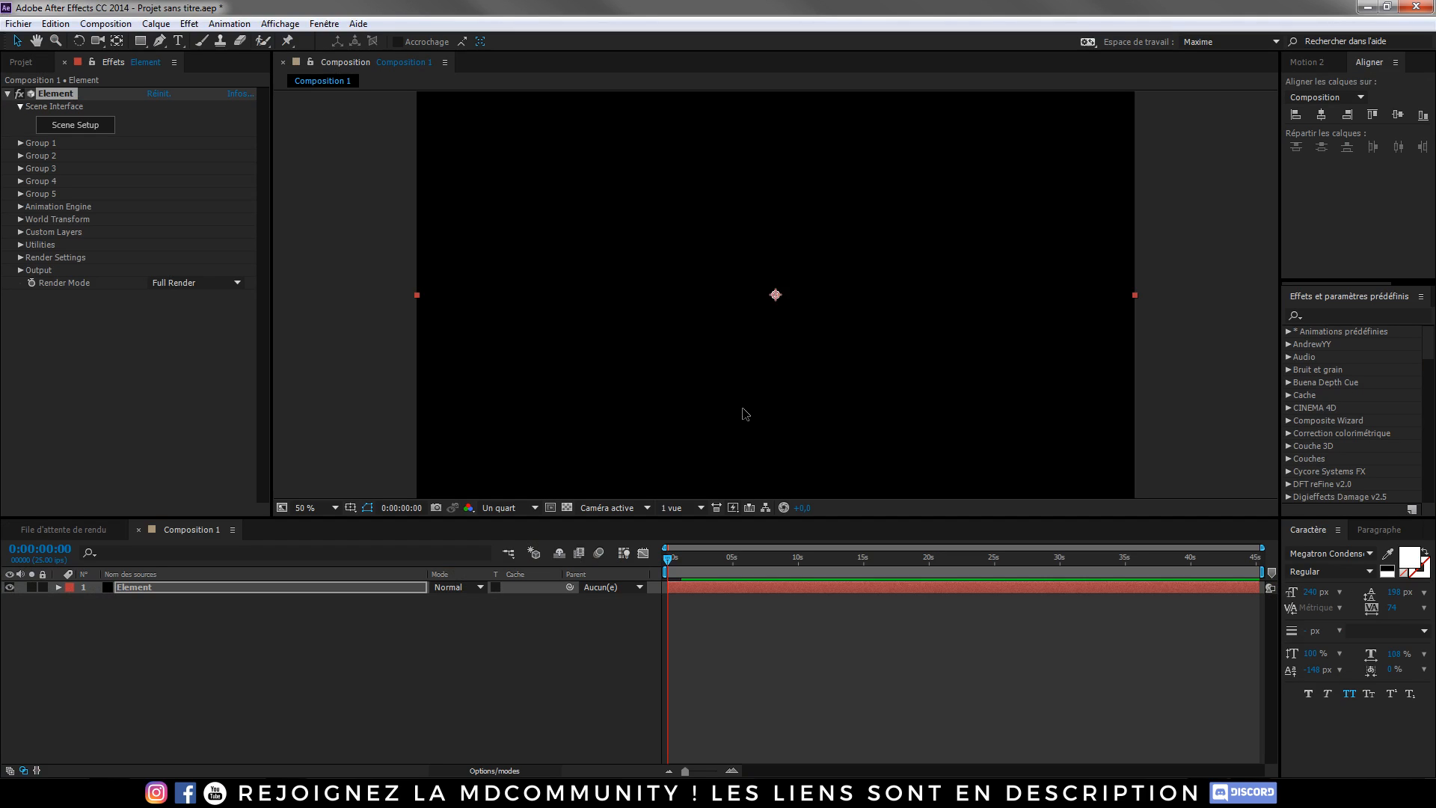
- Set the composition preview resolution to Intégrale and add a new camera to the composition
left_click(515, 508)
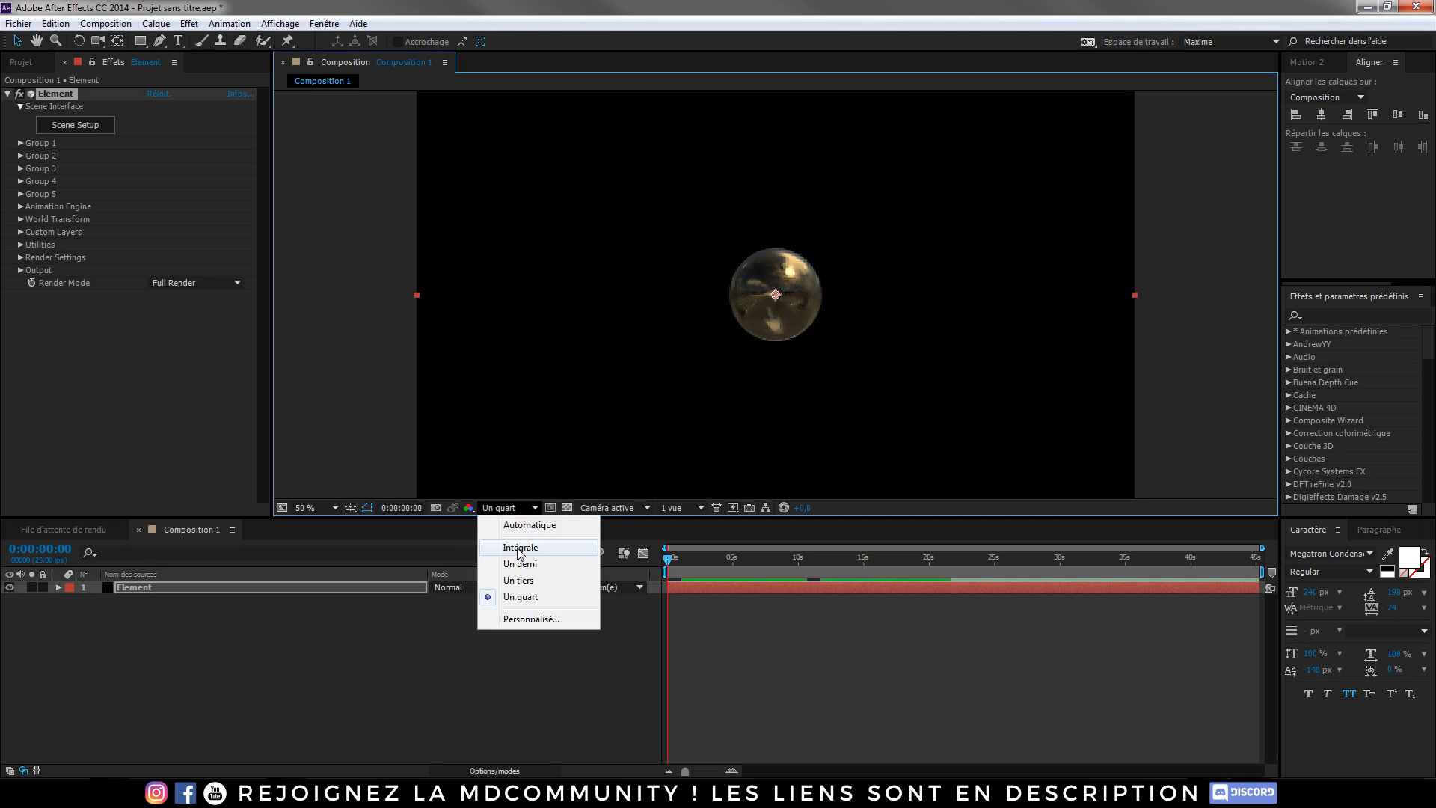
left_click(520, 548)
right_click(168, 675)
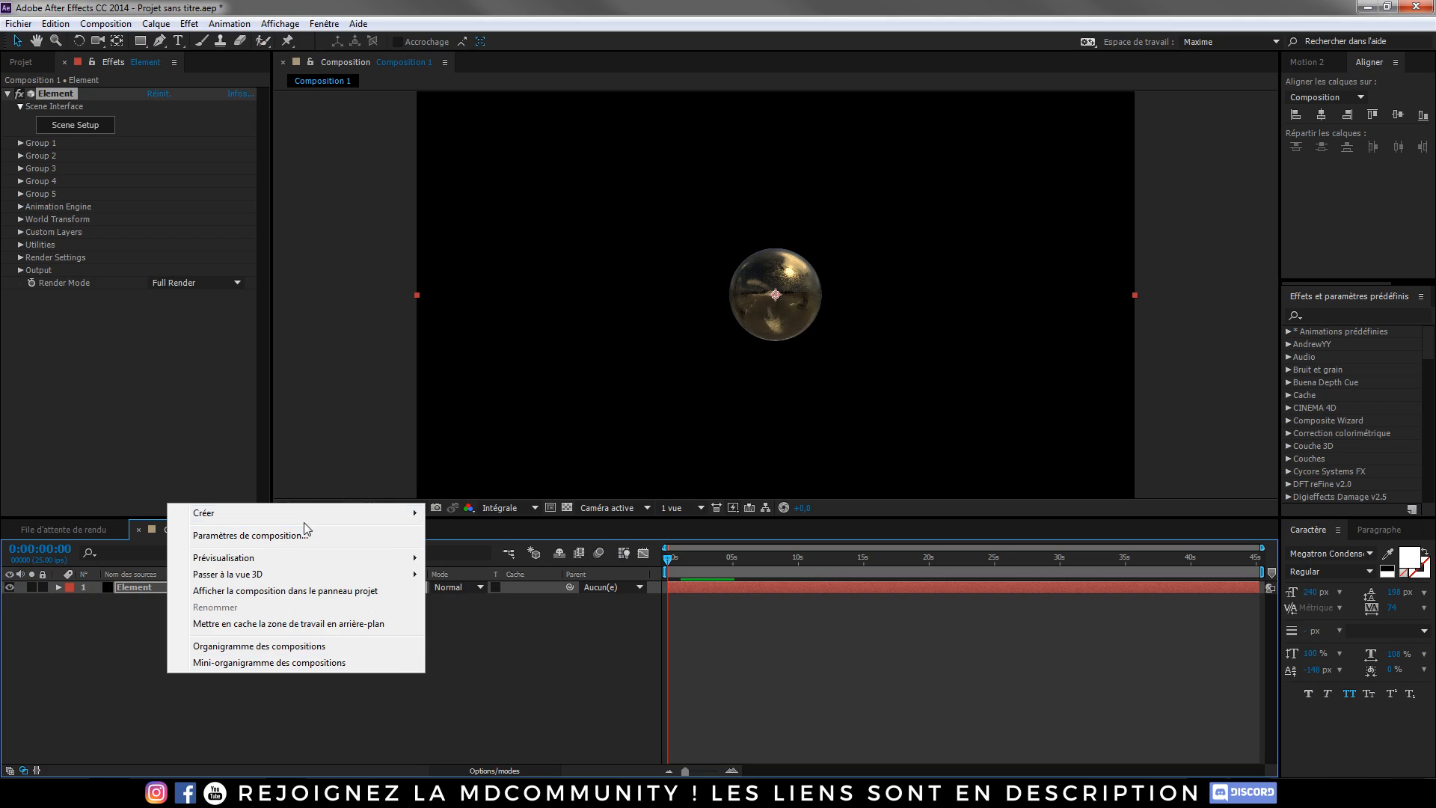
mouse_move(310, 514)
left_click(571, 568)
left_click(795, 504)
- Move the camera closer to the ball so that it fills about half of the frame height
key("c")
left_click_drag(790, 333, 762, 131)
left_click_drag(788, 261, 820, 292)
- Set the Element effect's output Multisampling to 32 and Supersampling to 2
left_click(247, 599)
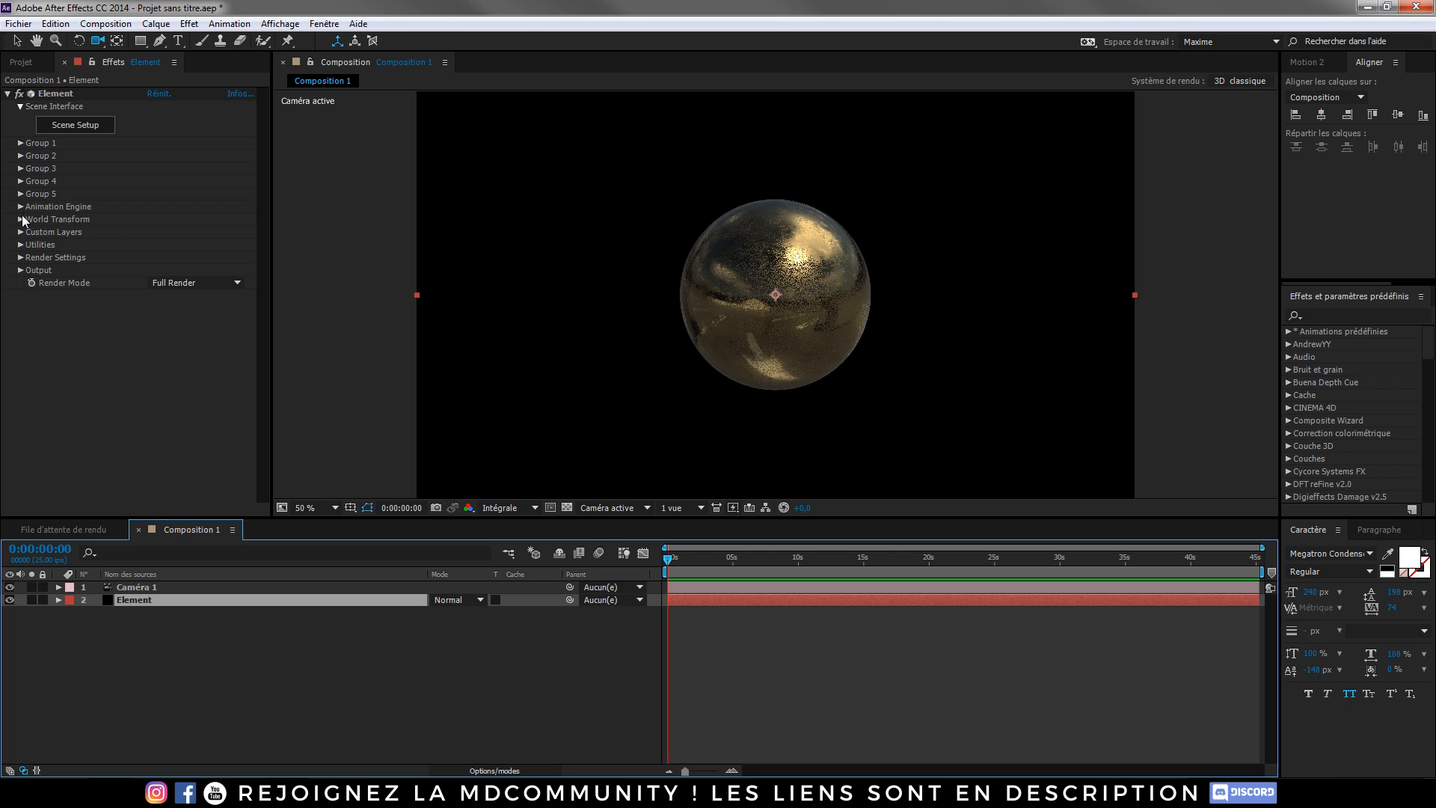
left_click(21, 143)
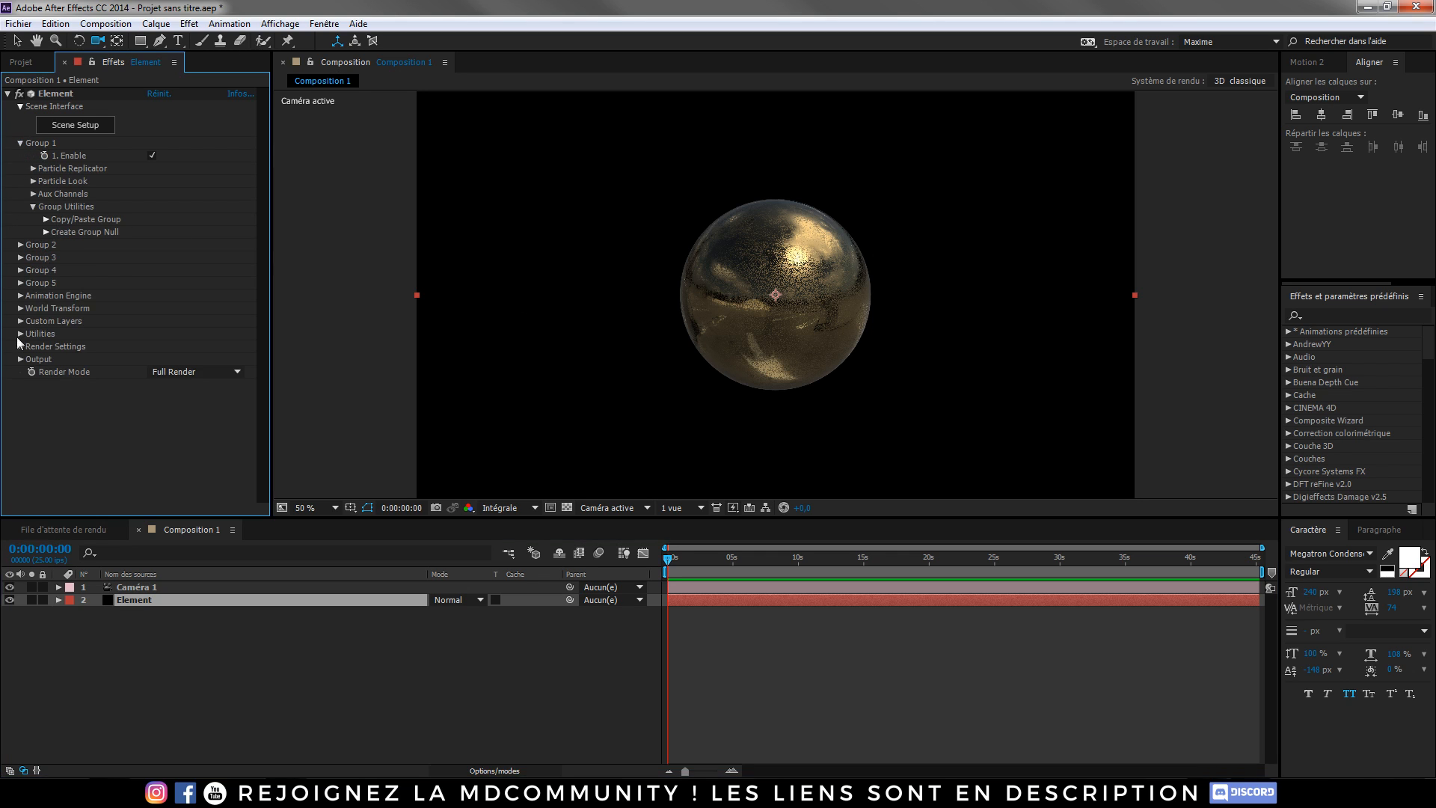
left_click(20, 358)
left_click(194, 332)
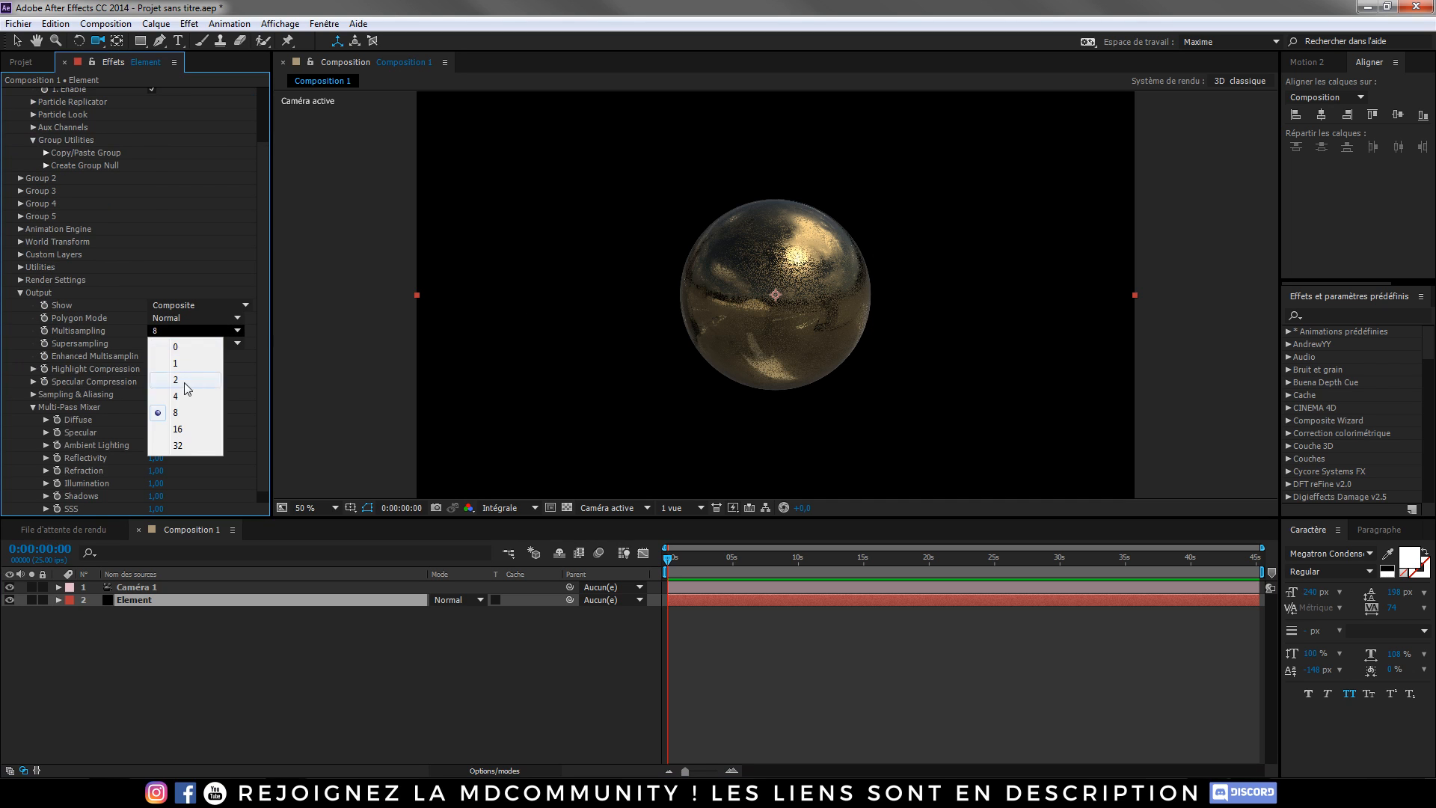
left_click(182, 454)
left_click(196, 343)
left_click(184, 381)
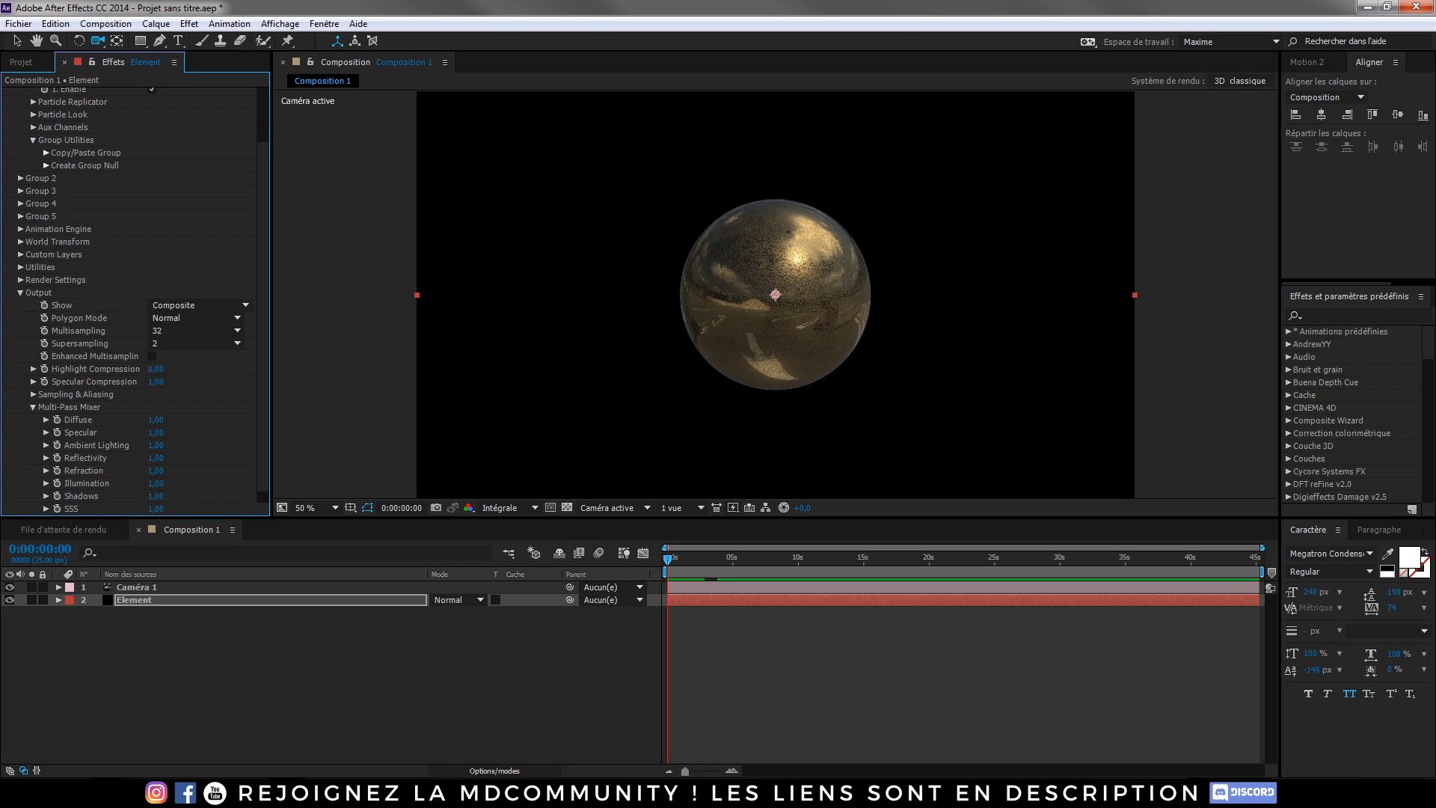
left_click(21, 294)
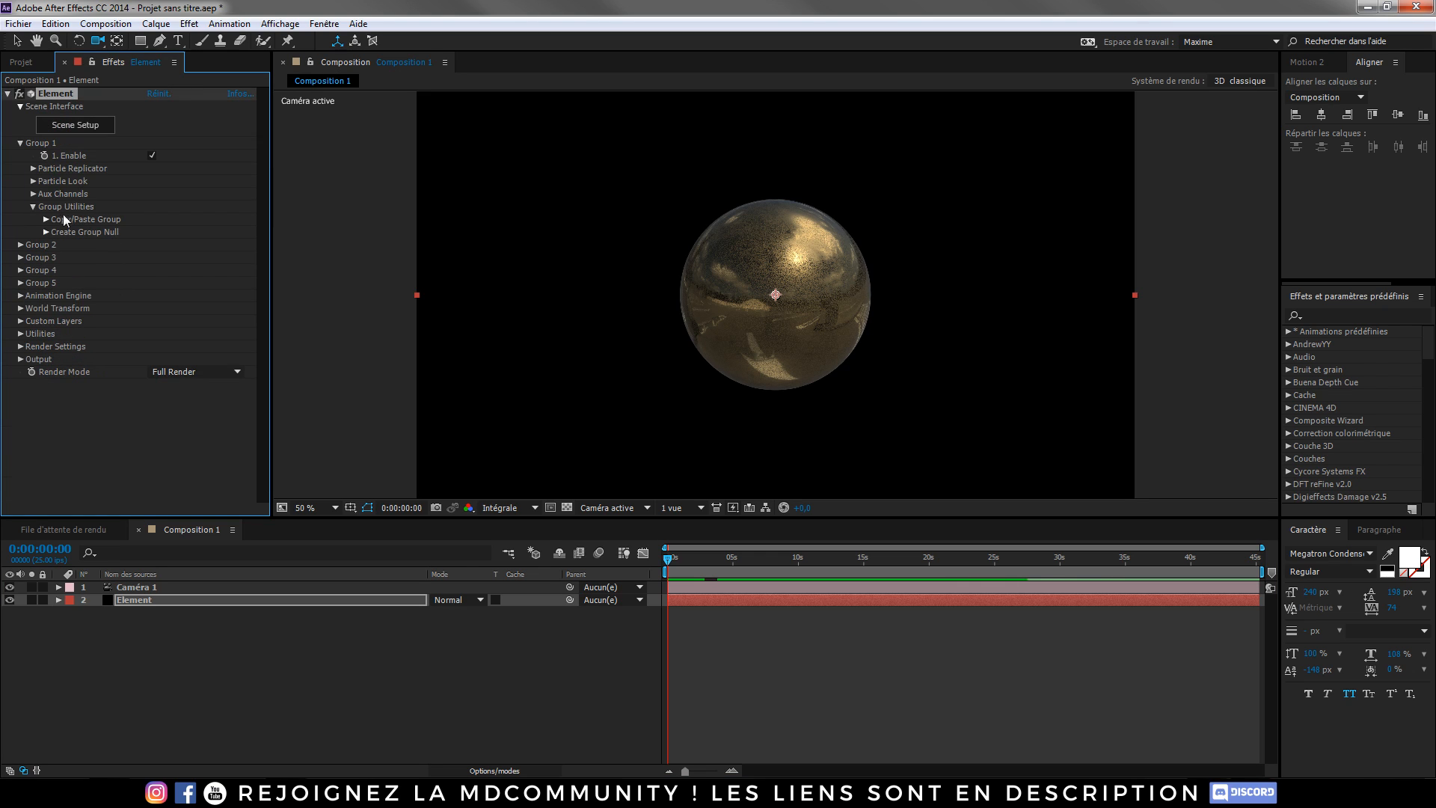
- Enable Multi-Object in the Particle Look settings of Element's Group 1
left_click(31, 168)
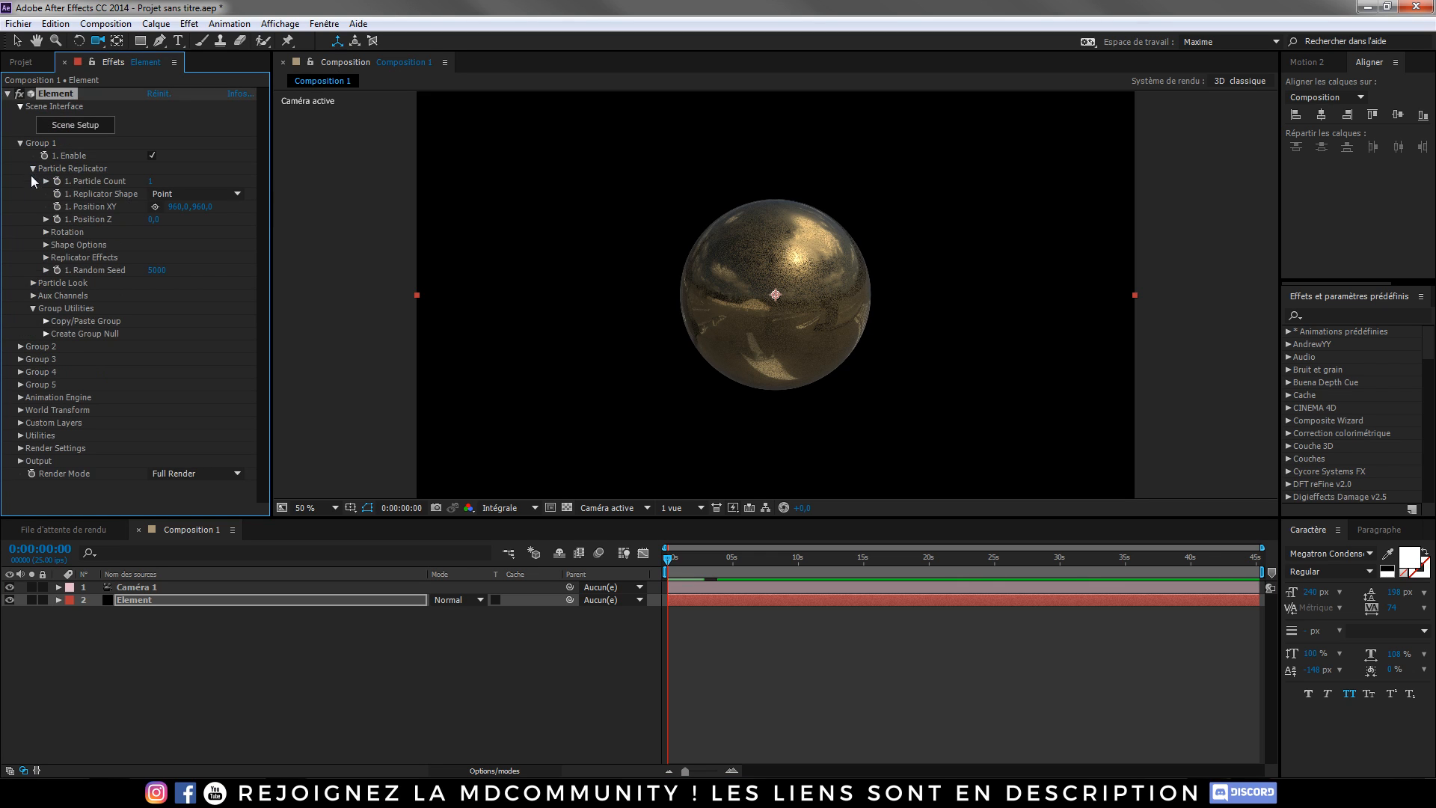
left_click(33, 282)
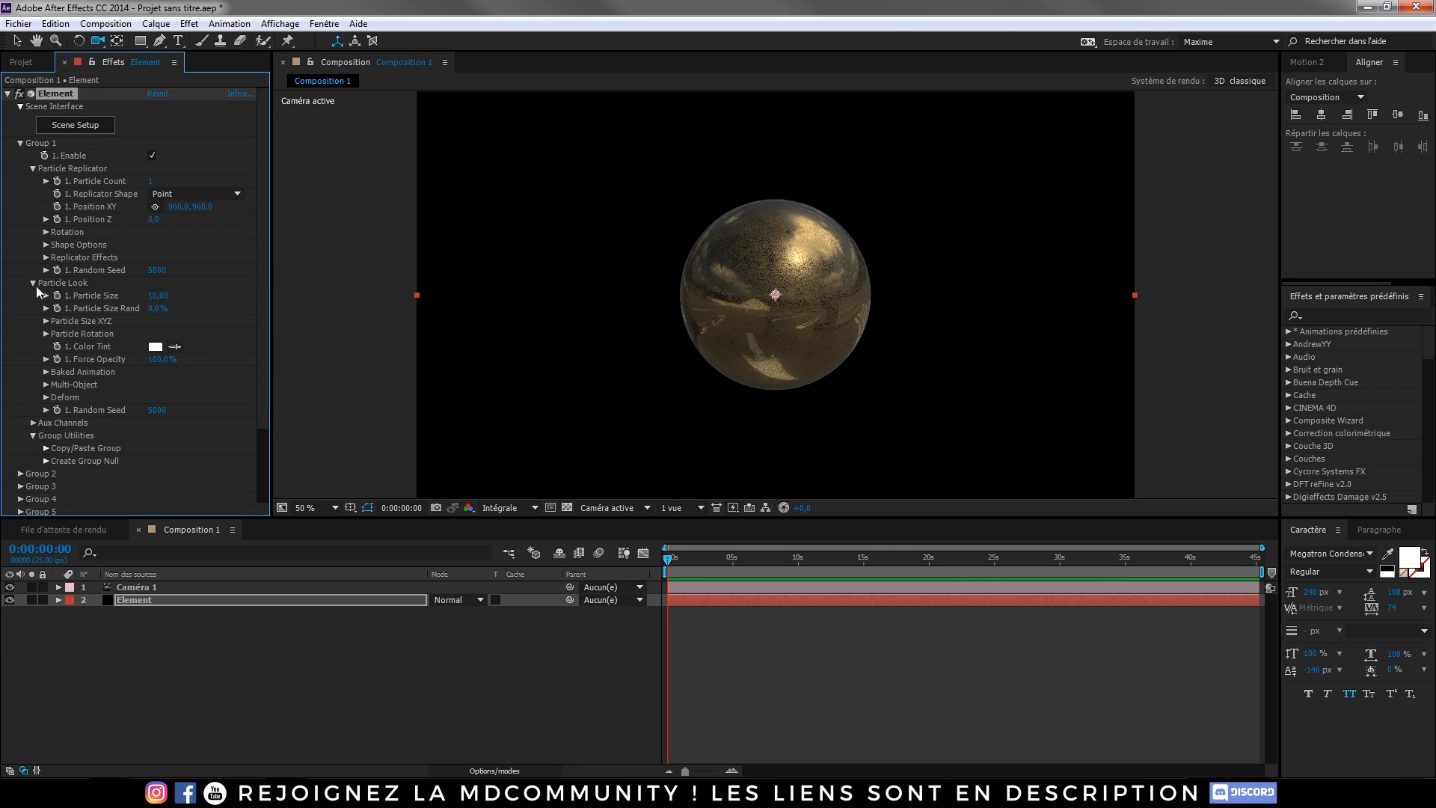
left_click(46, 384)
scroll(150, 356, "down", 3)
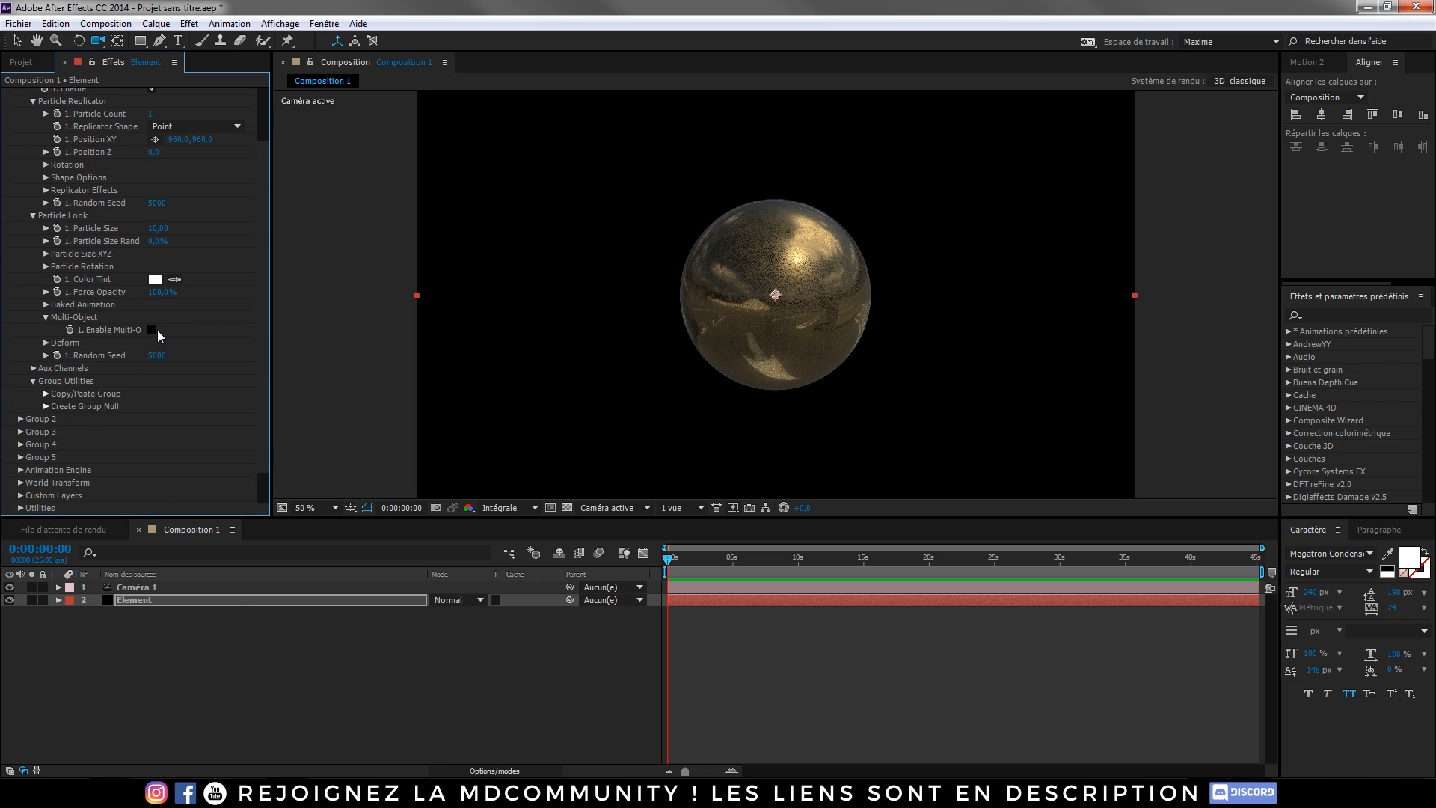
left_click(152, 329)
- Try a Scatter Multi value of 4.94 on the ball, then reset it to 0
scroll(163, 329, "down", 5)
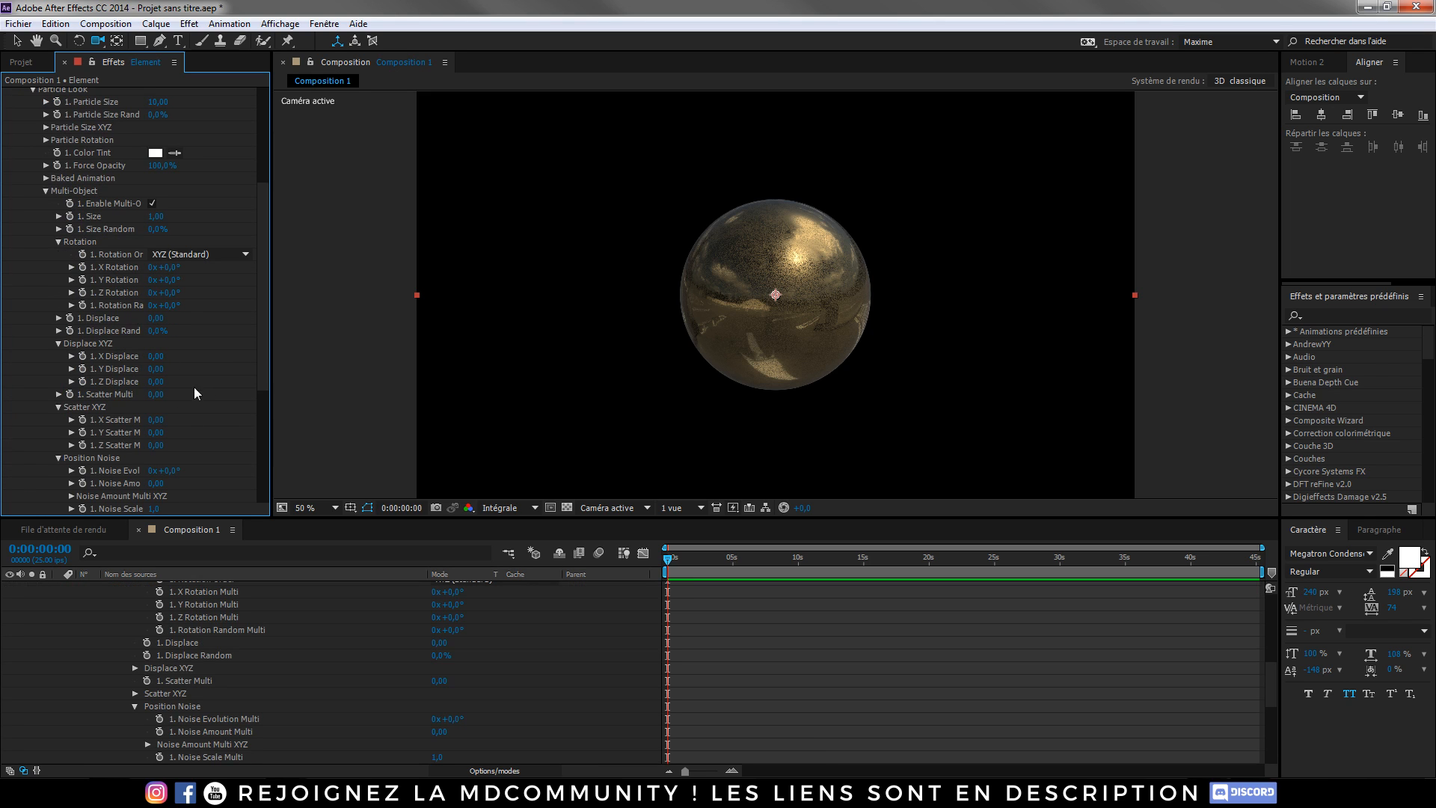
scroll(177, 392, "down", 1)
left_click(156, 359)
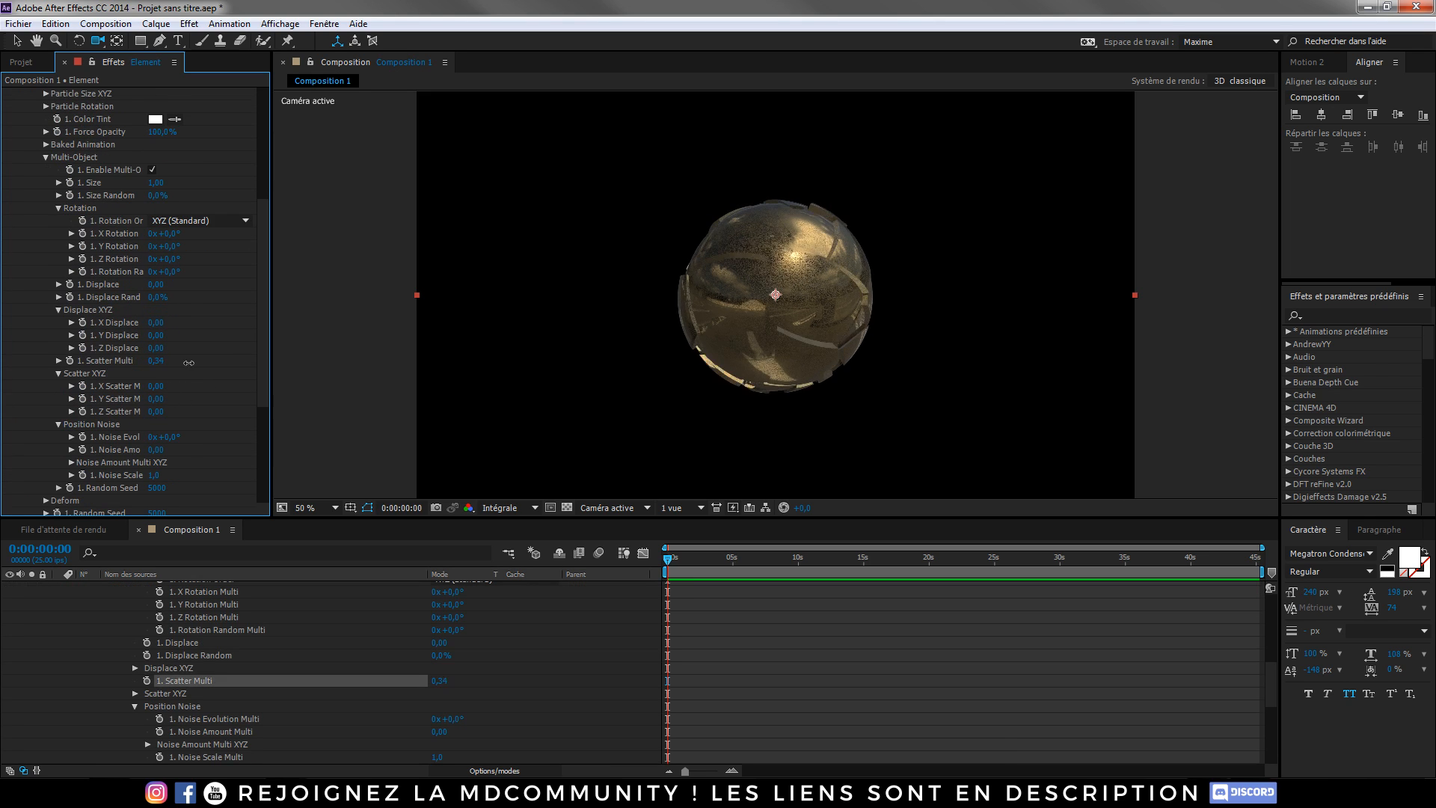
left_click_drag(156, 358, 513, 356)
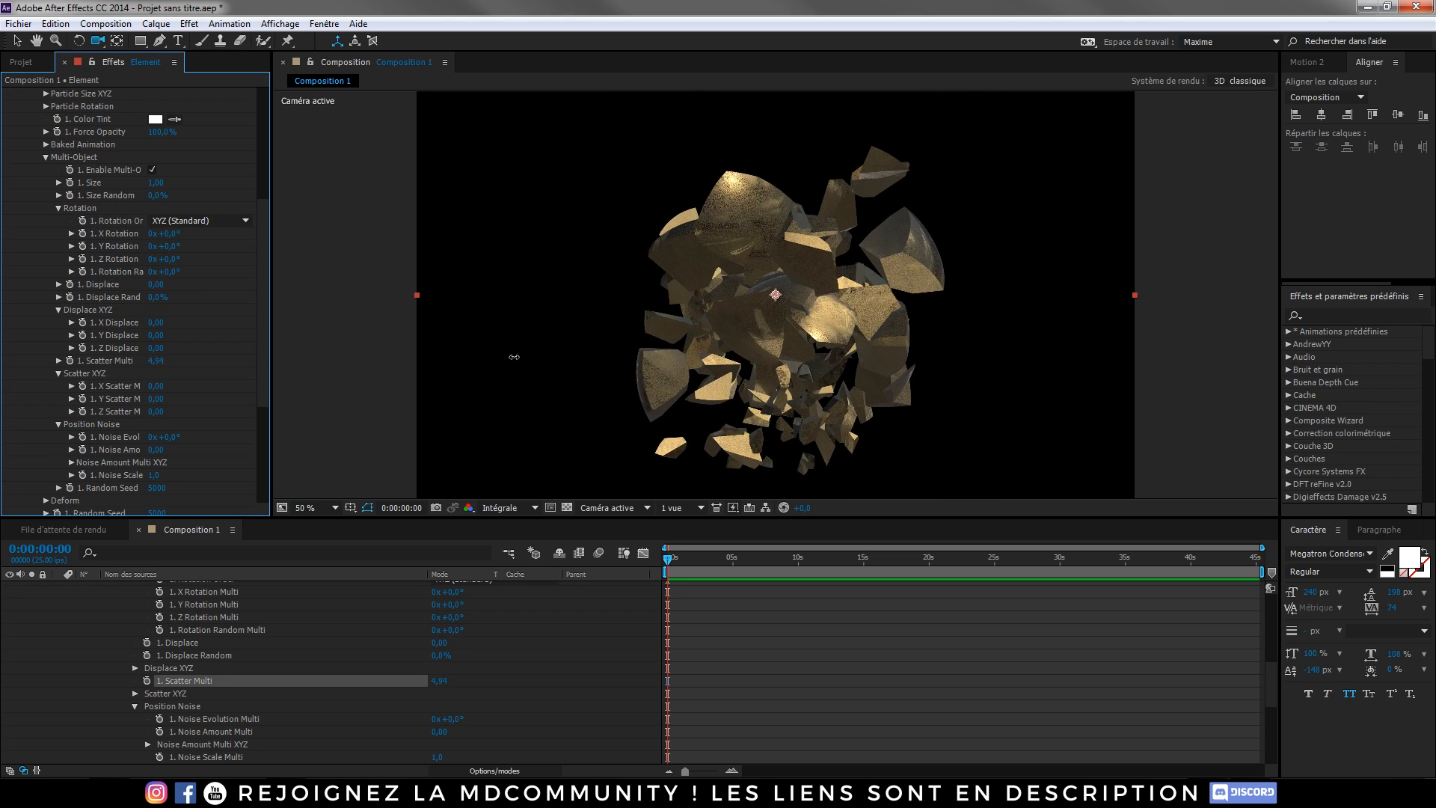
left_click(153, 360)
type("0")
left_click(319, 347)
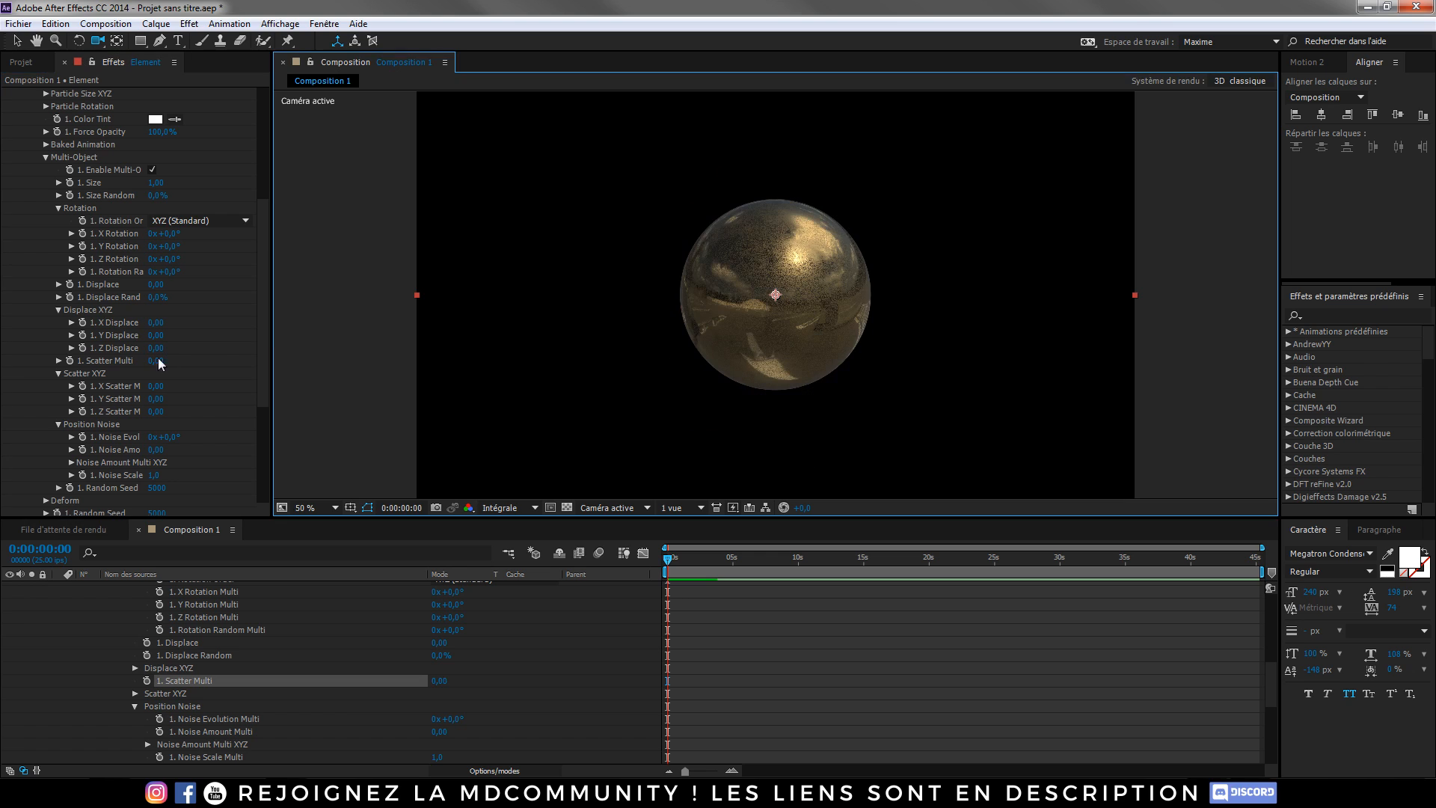
- Add the expression wiggle(10,10) to Group 1's Scatter Multi property and preview the animation
left_click(20, 41)
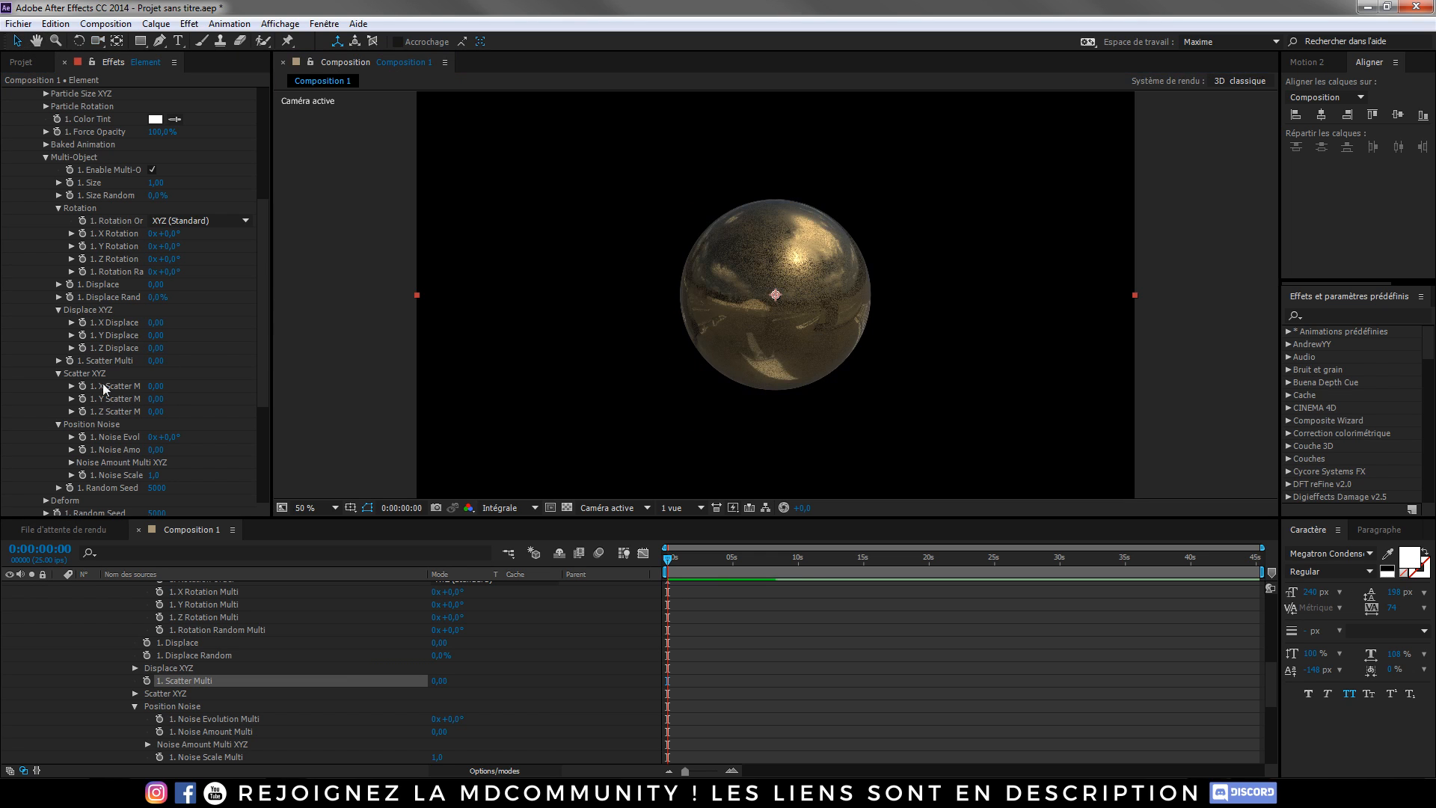
left_click(70, 361, "alt")
type("wiggle(10,10")
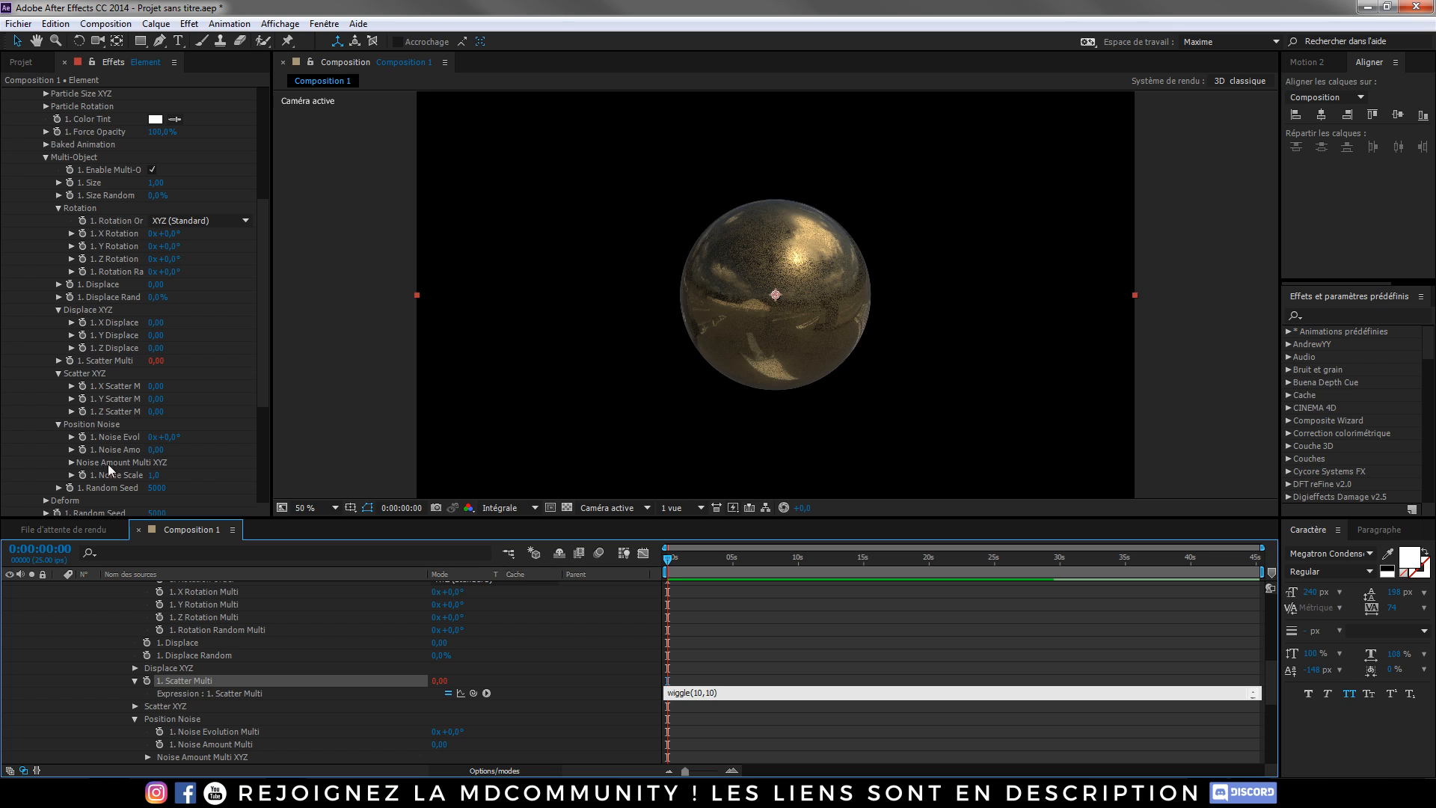
left_click(326, 411)
key("space")
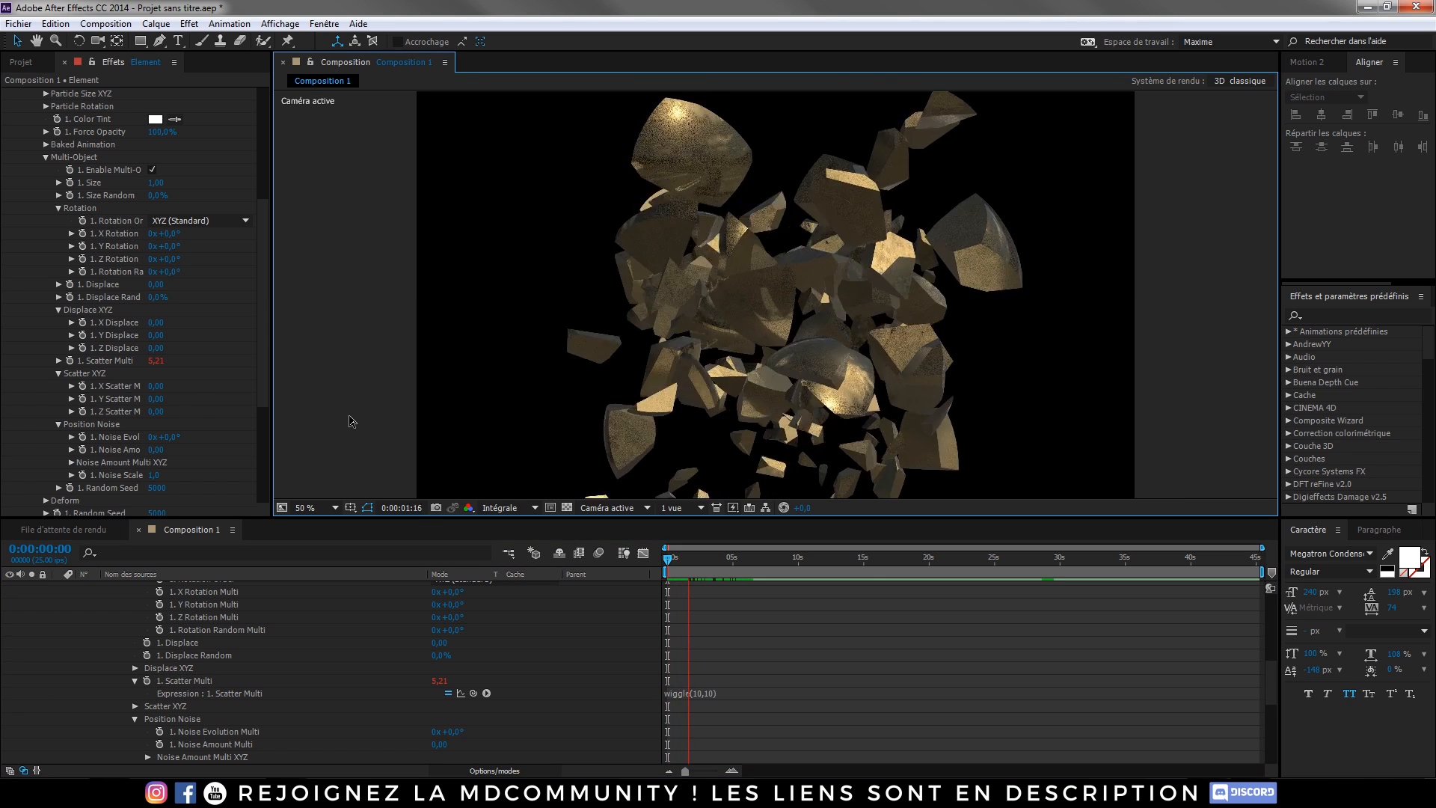
key("space")
- Change the Scatter Multi expression to wiggle(2,10), preview it from the start and return to the first frame
left_click(696, 693)
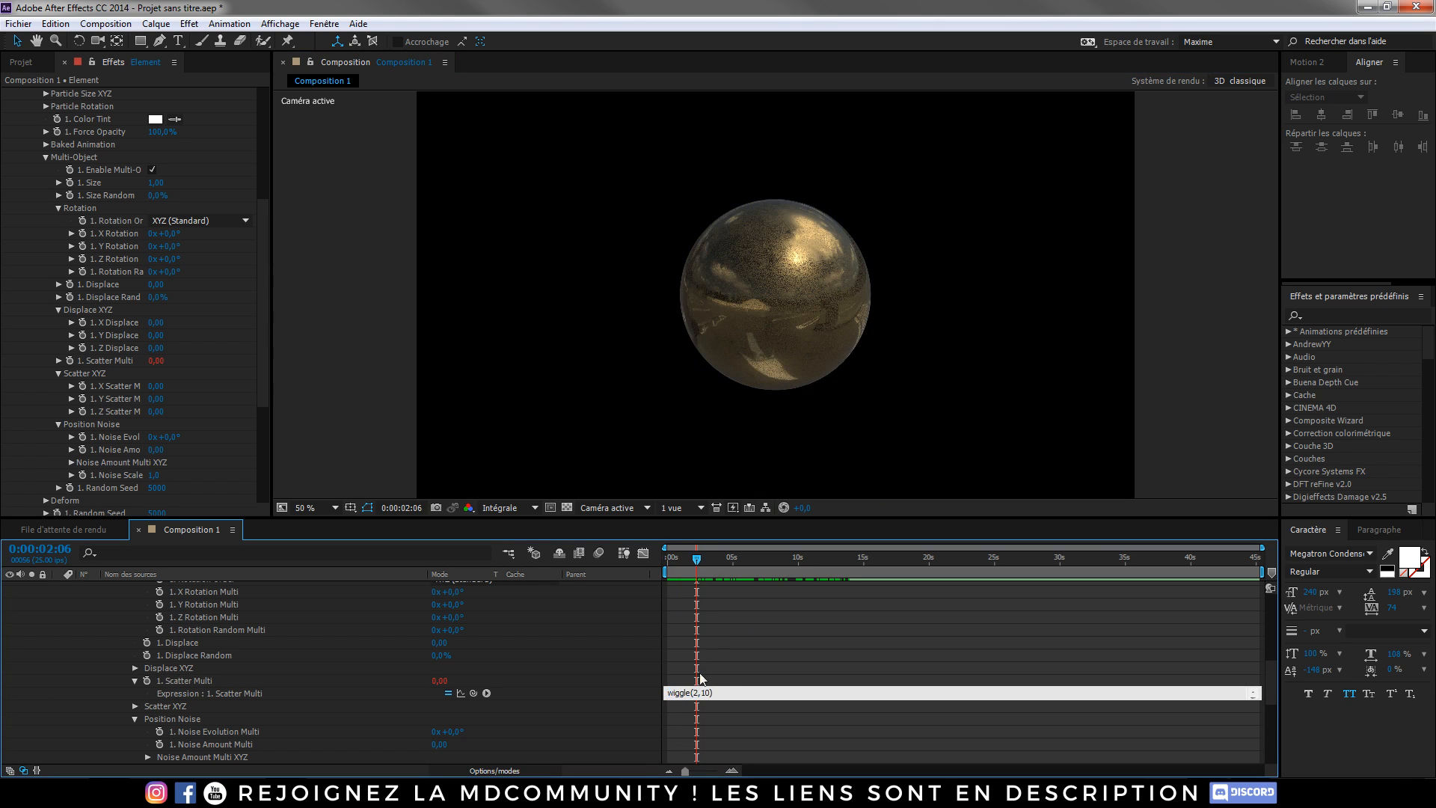
left_click(396, 405)
left_click_drag(697, 561, 661, 563)
key("space")
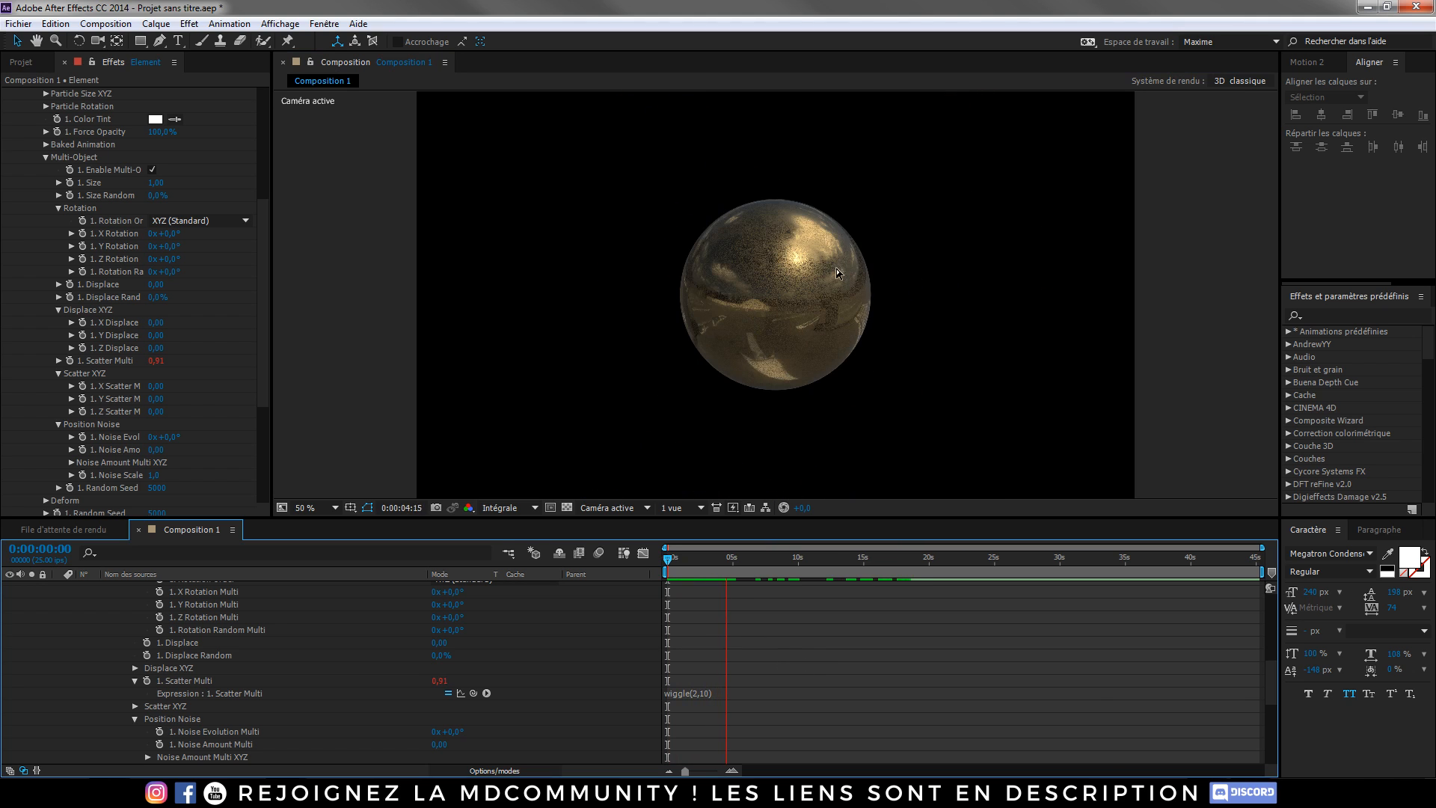
left_click(738, 565)
left_click_drag(737, 566, 650, 562)
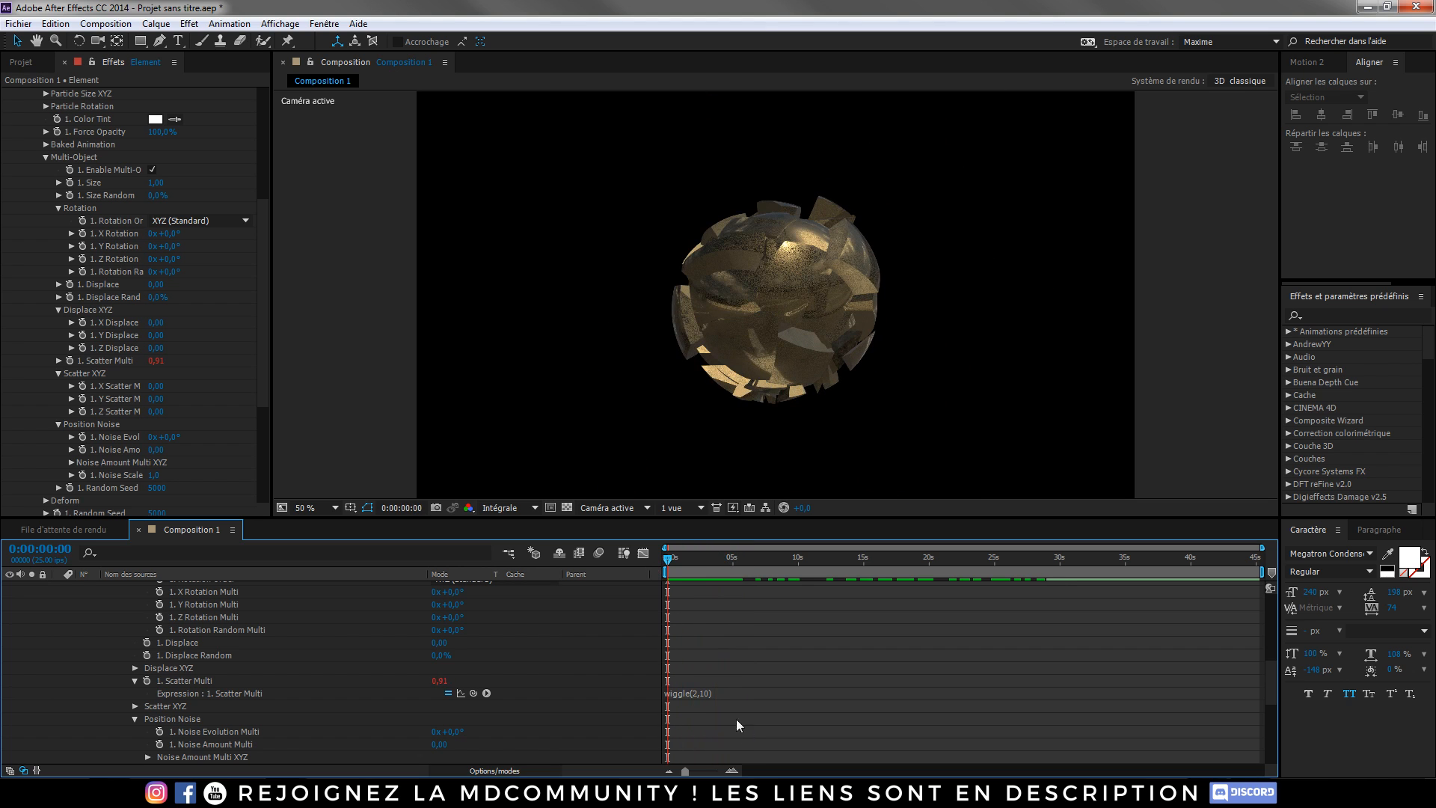
left_click(695, 691)
double_click(695, 692)
left_click_drag(705, 692, 717, 692)
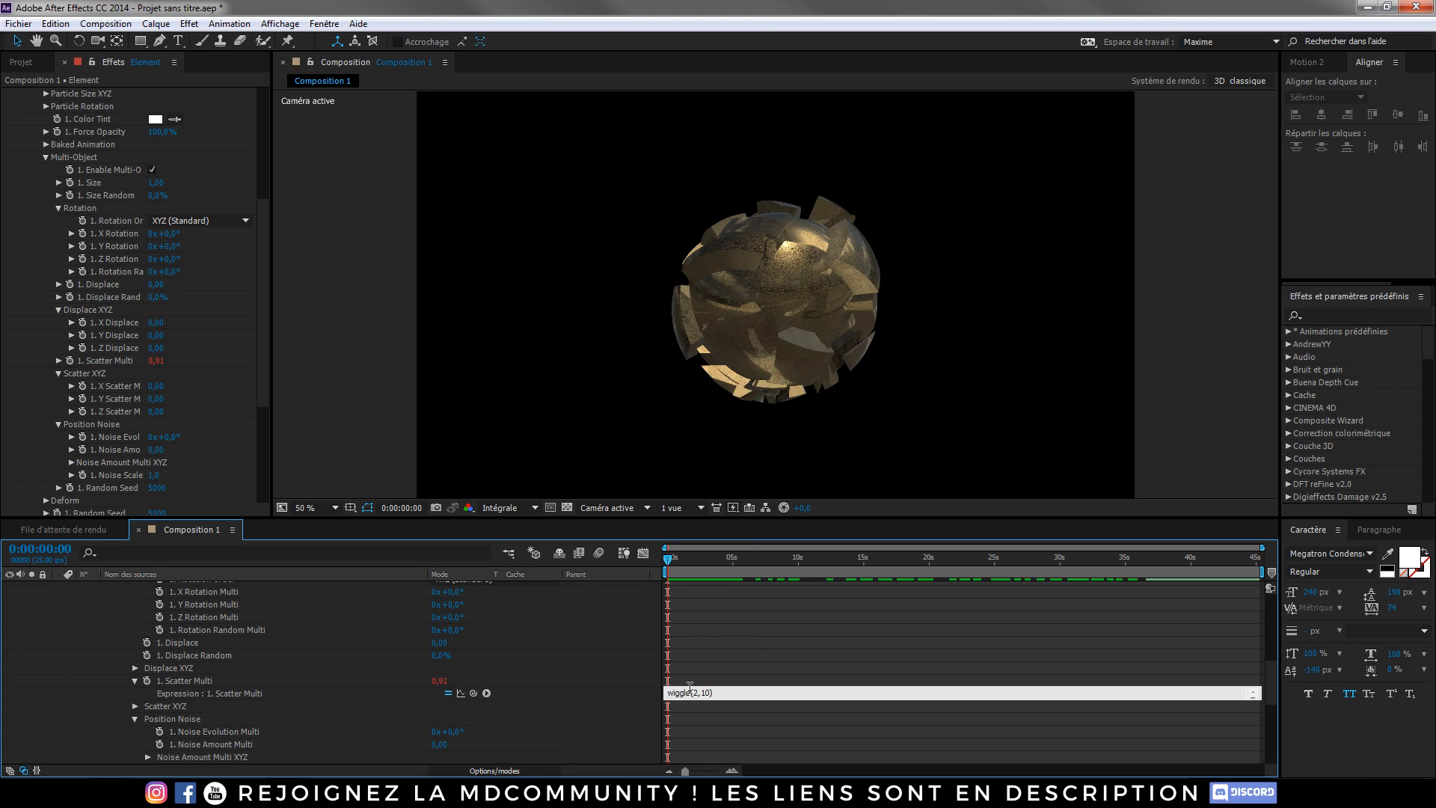
left_click_drag(714, 691, 705, 694)
left_click(700, 690)
left_click(686, 704)
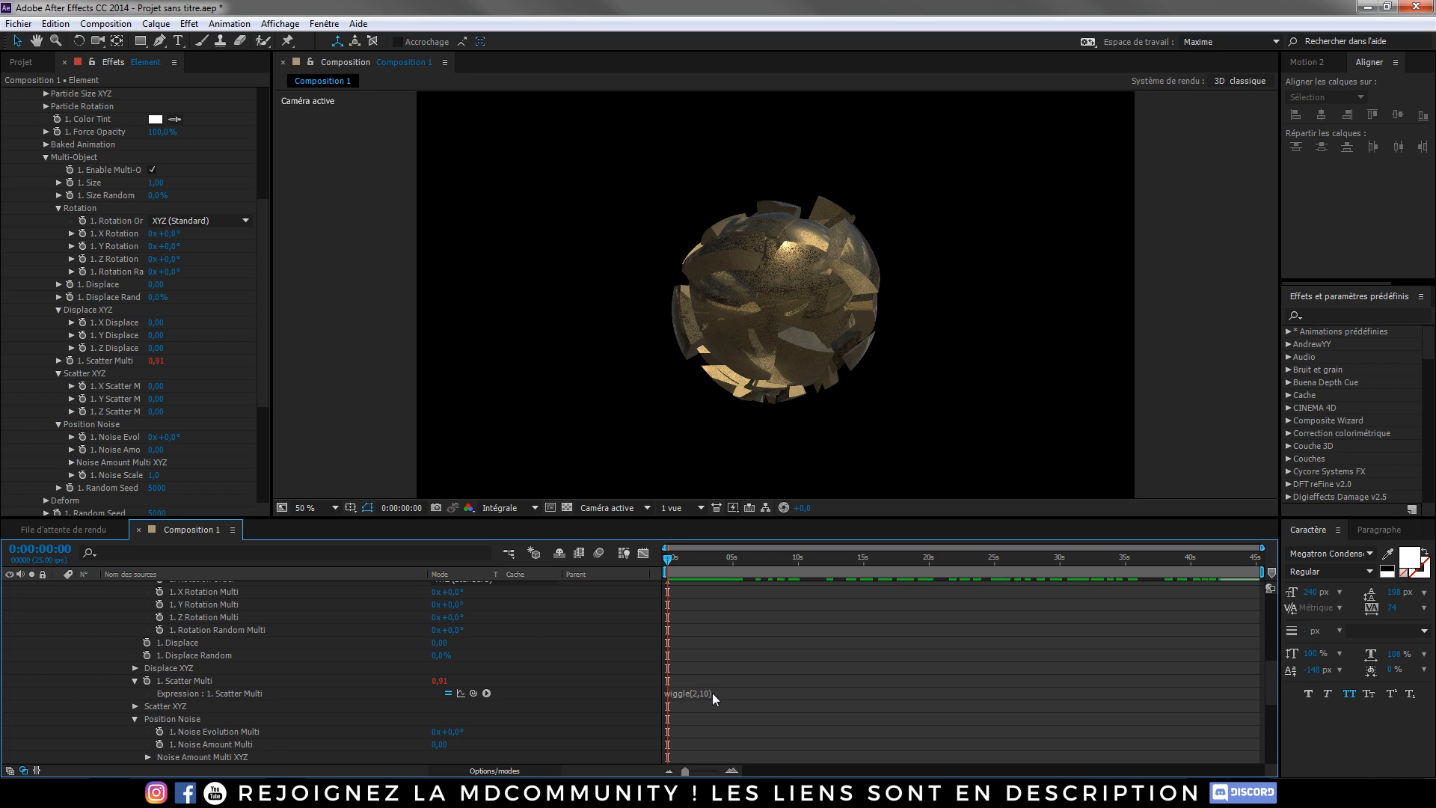
- Collapse the Element layer, then add an adjustment layer named Controlleur between the camera and Element layers
scroll(86, 618, "up", 10)
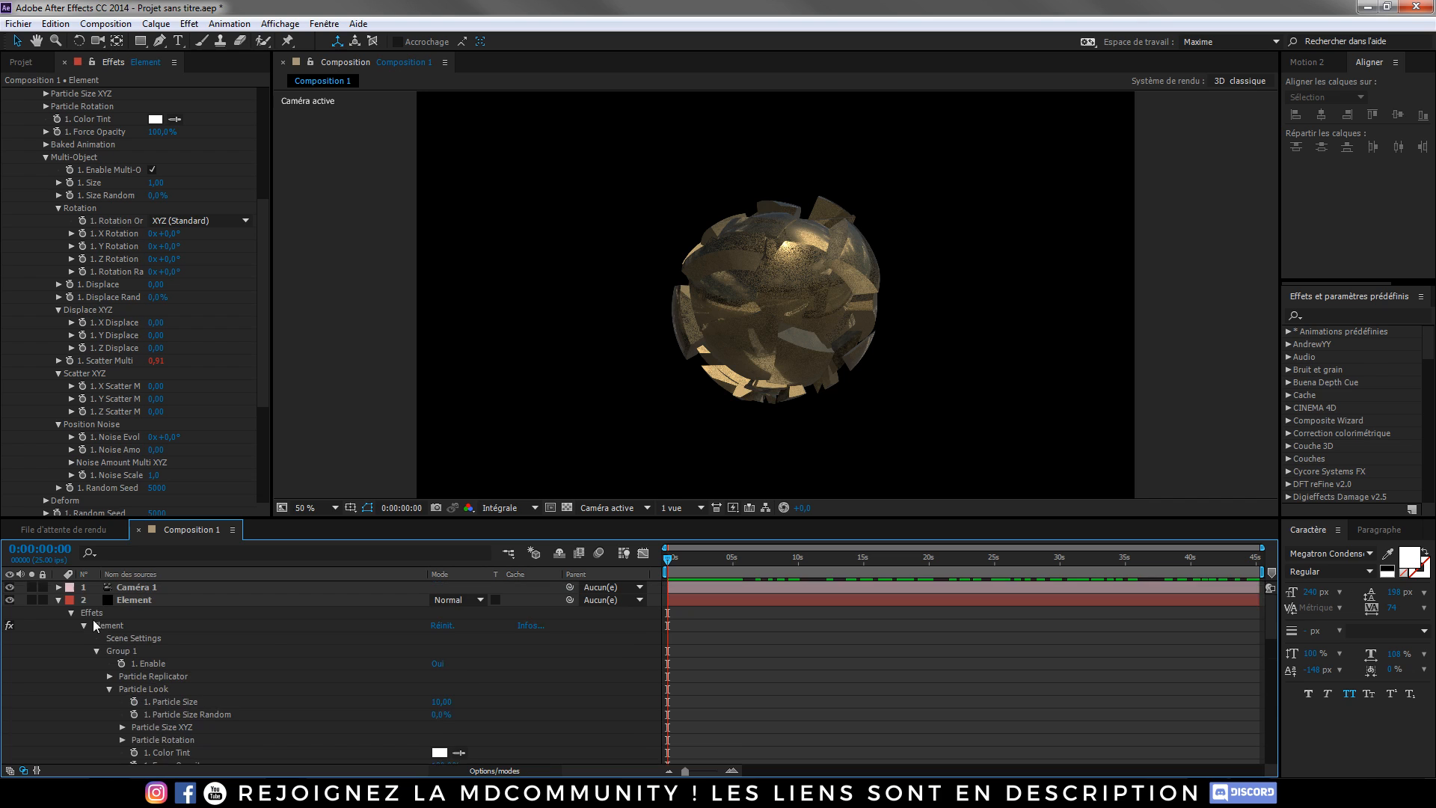
left_click(58, 600)
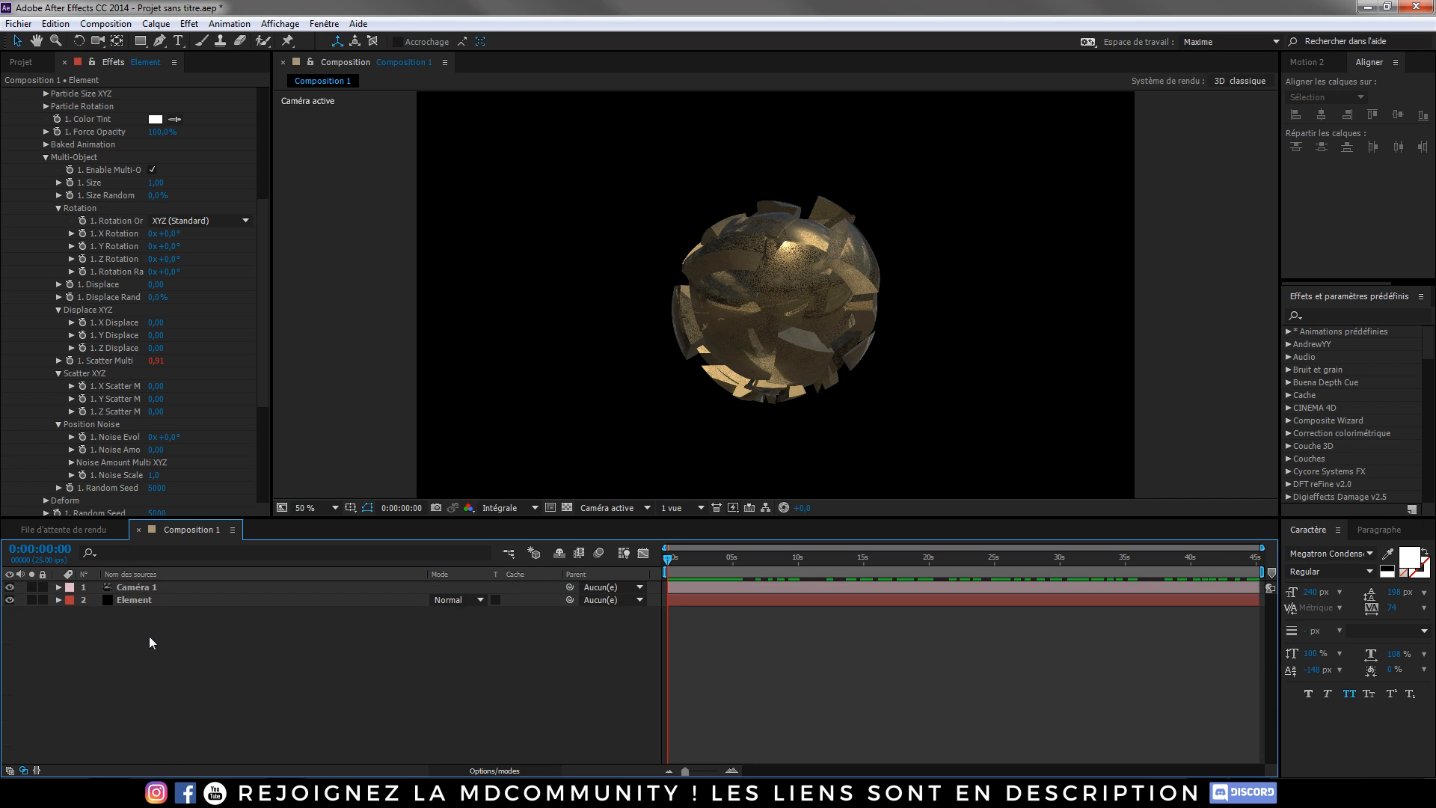
key("ctrl+alt+y")
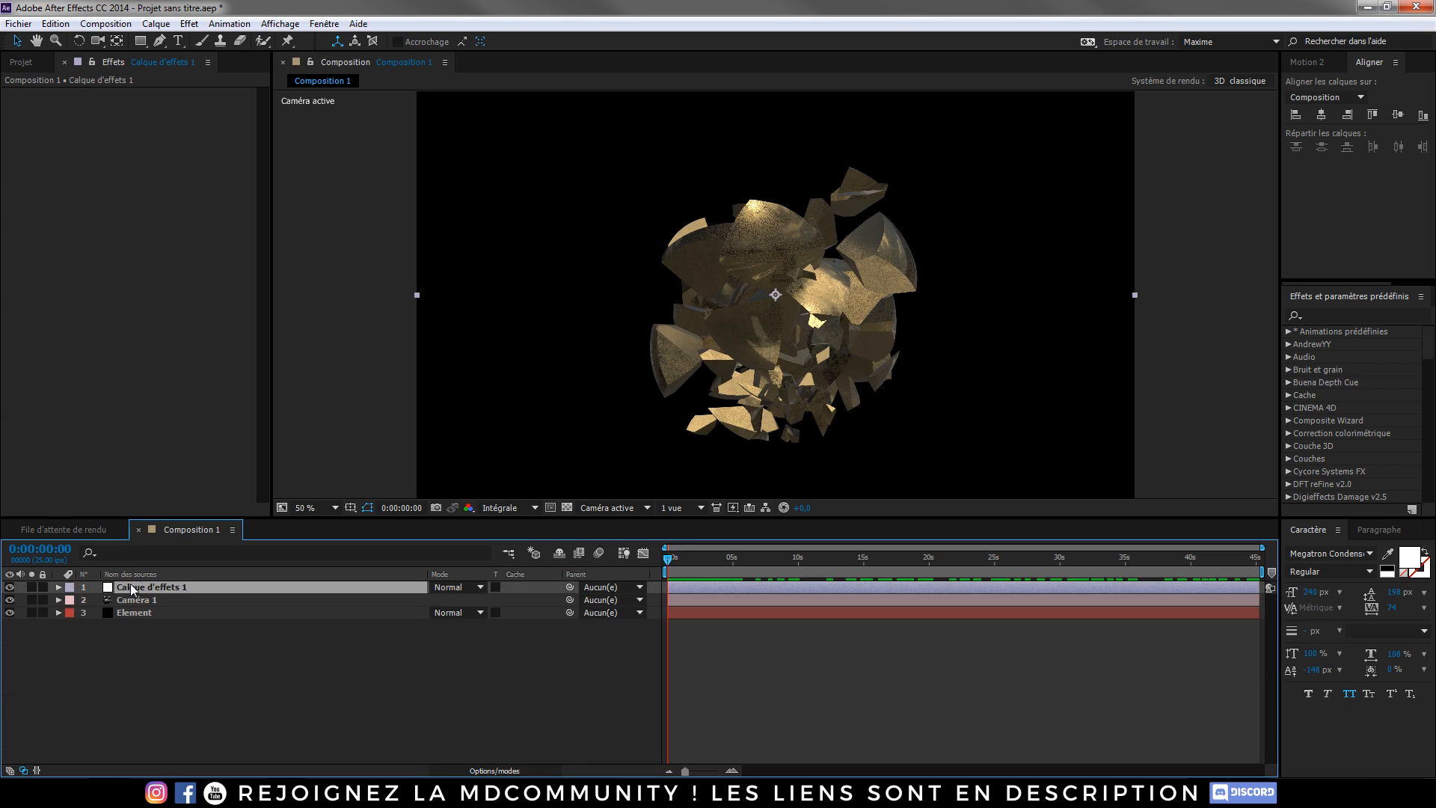
left_click_drag(132, 586, 132, 605)
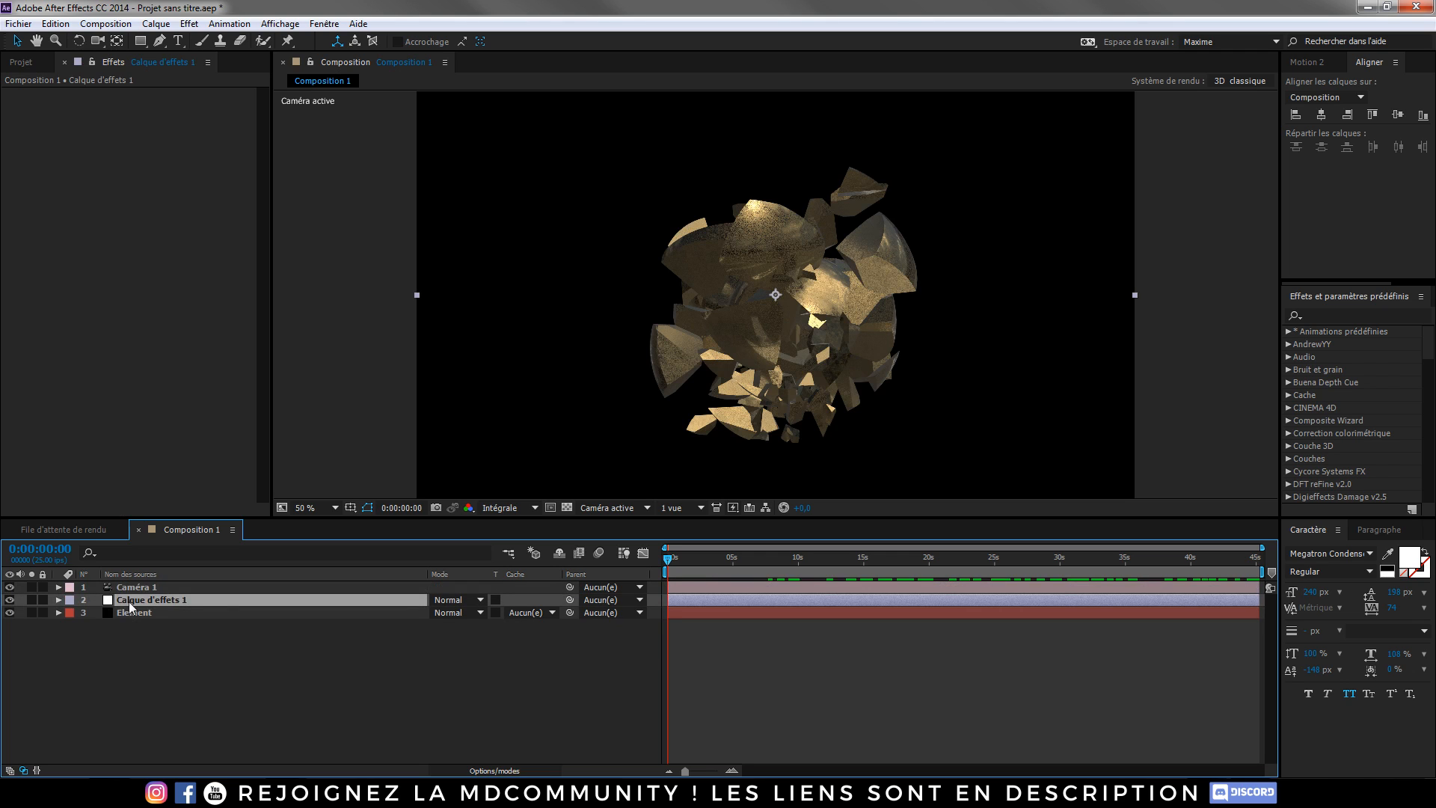
key("Return")
type("Controll")
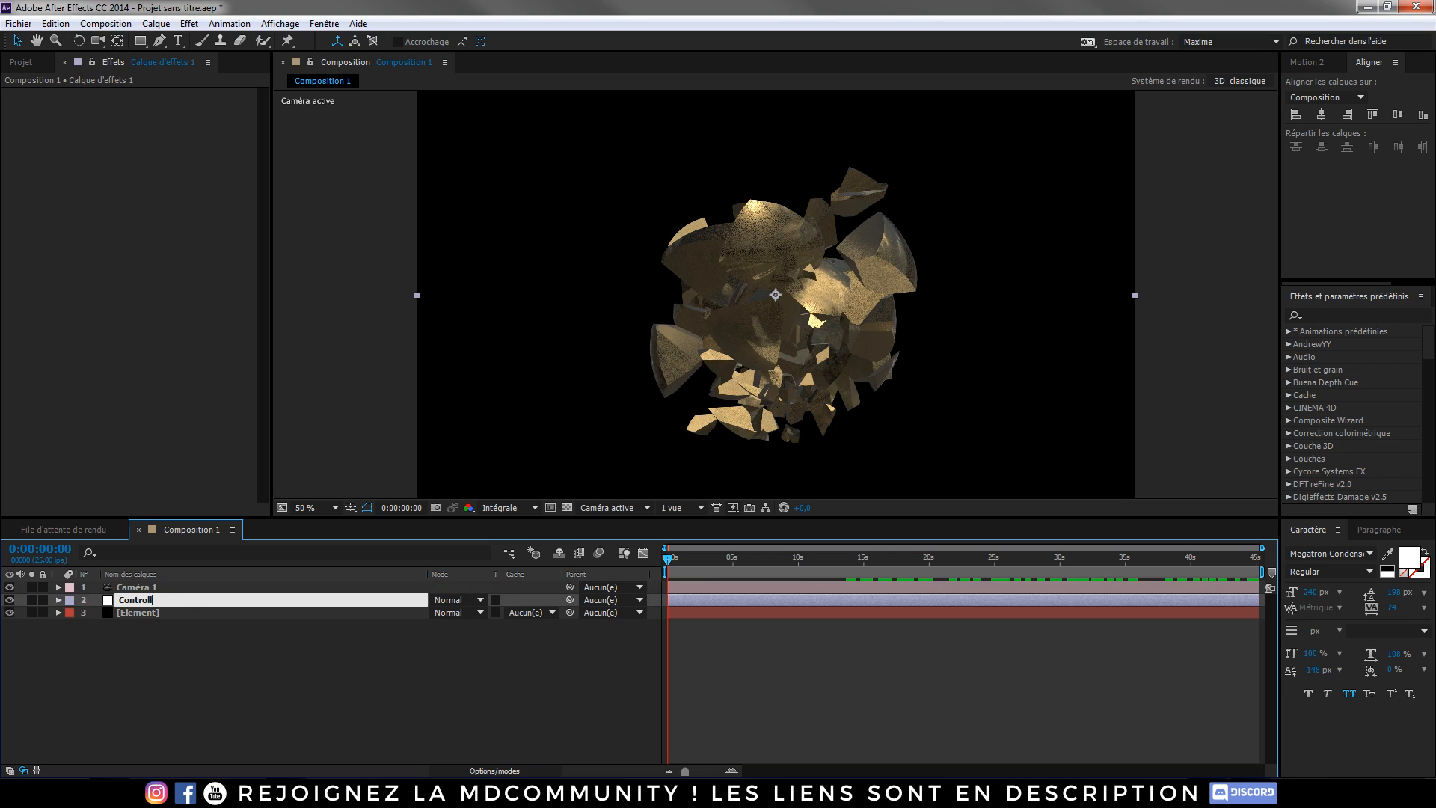
left_click(478, 668)
- Search the effects for "glissi" and apply the Paramètre glissière effect to the Controlleur layer
left_click(160, 604)
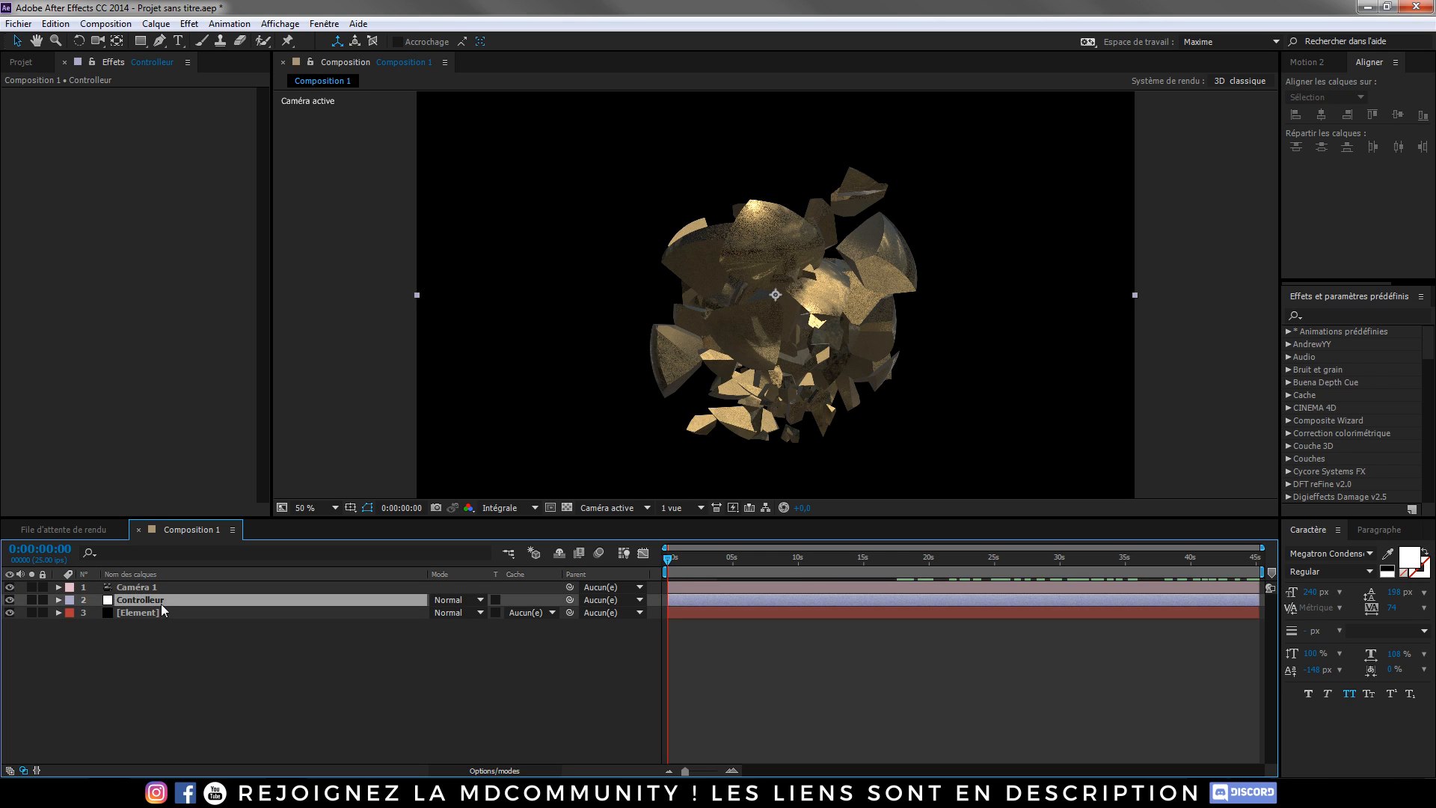
left_click(1324, 315)
type("gliss")
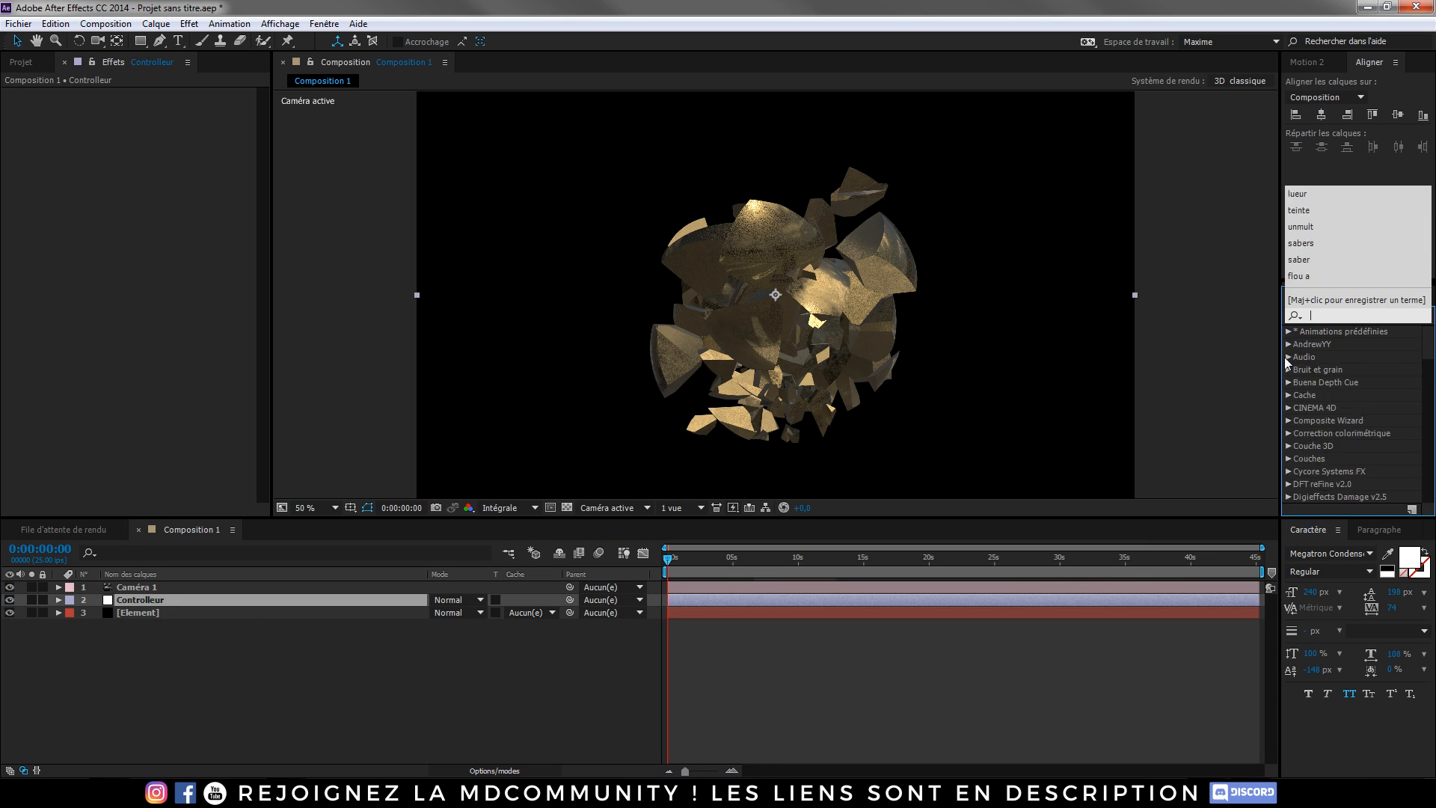
type("i")
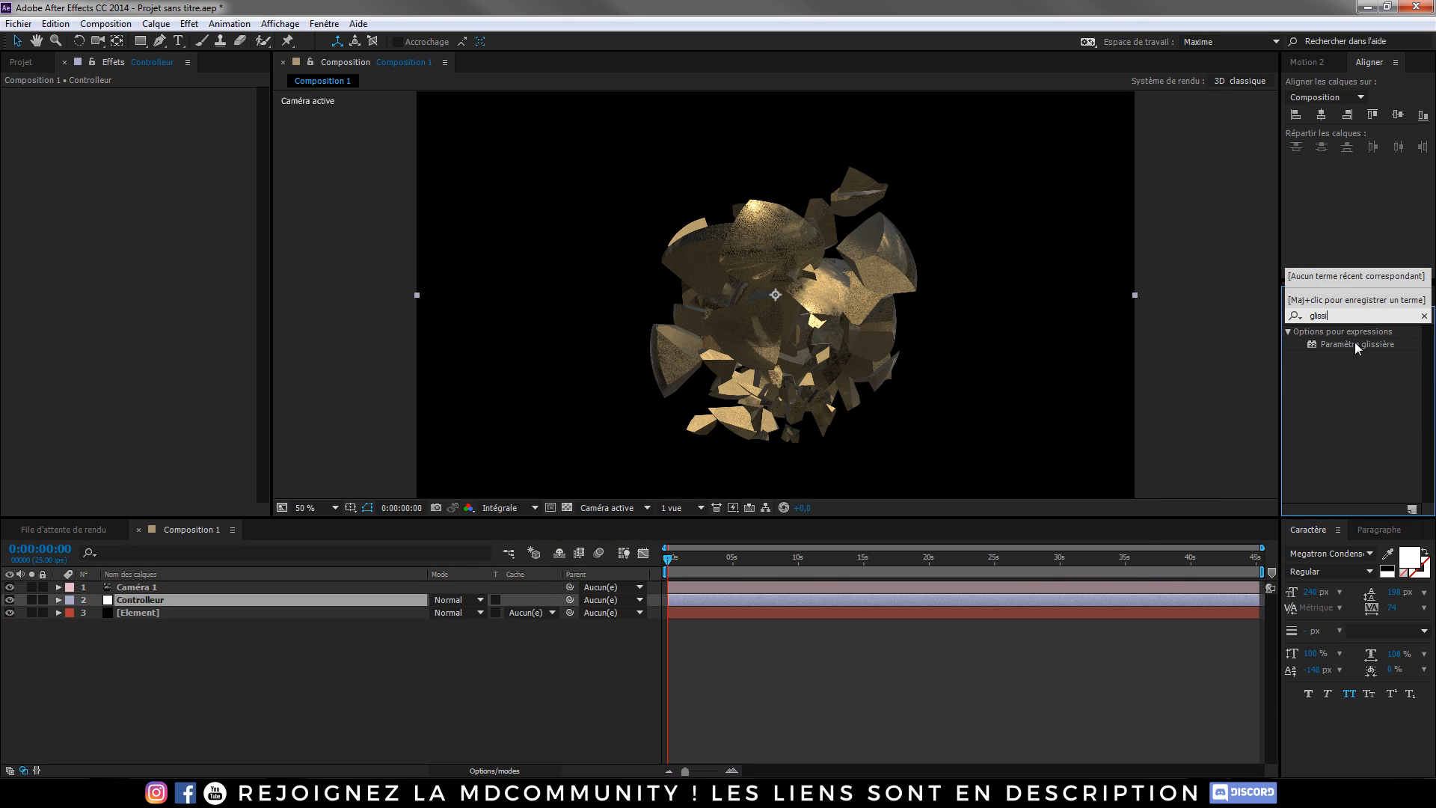
left_click_drag(1354, 344, 1142, 362)
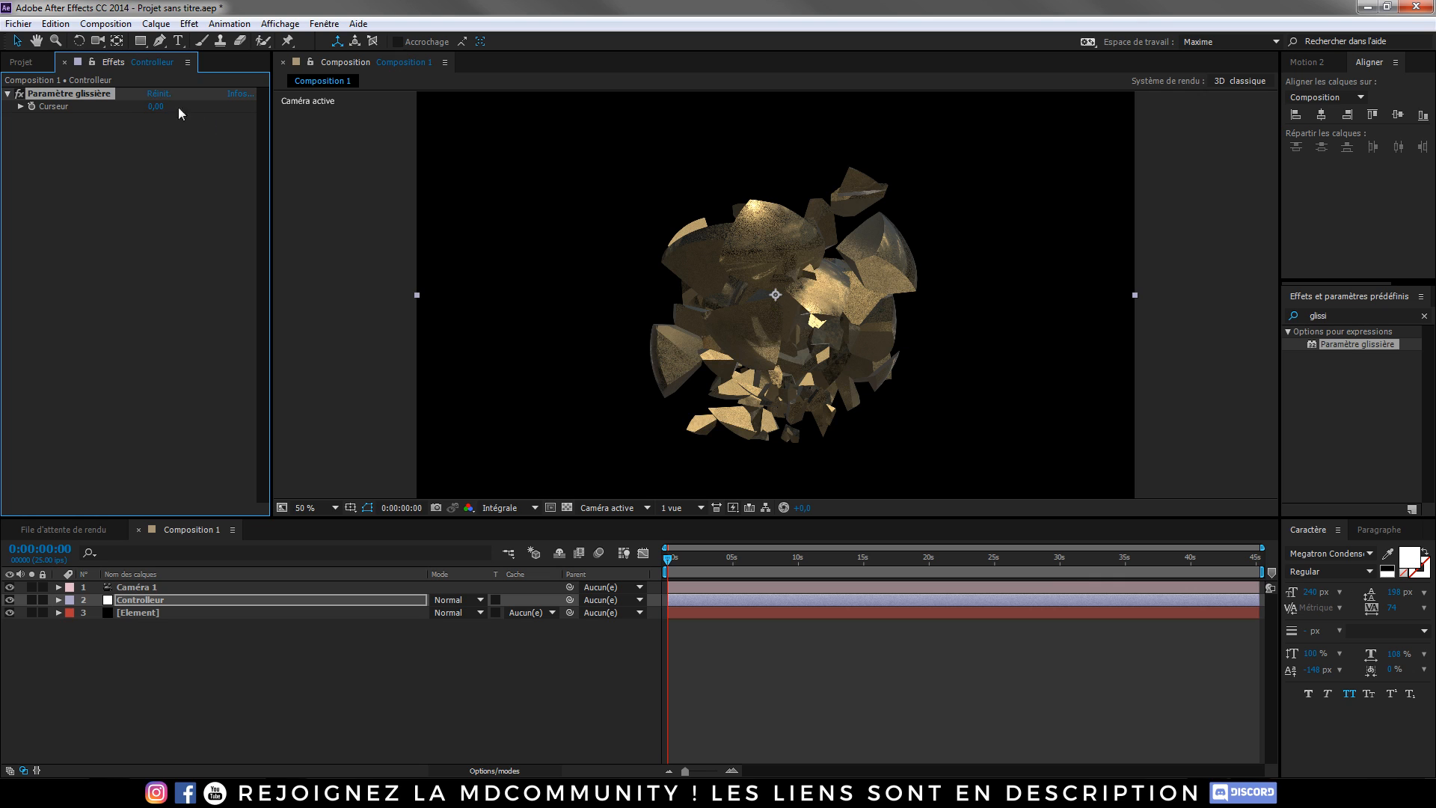
- Reveal the Element layer's modified properties in the timeline, including the Scatter Multi expression
left_click(127, 613)
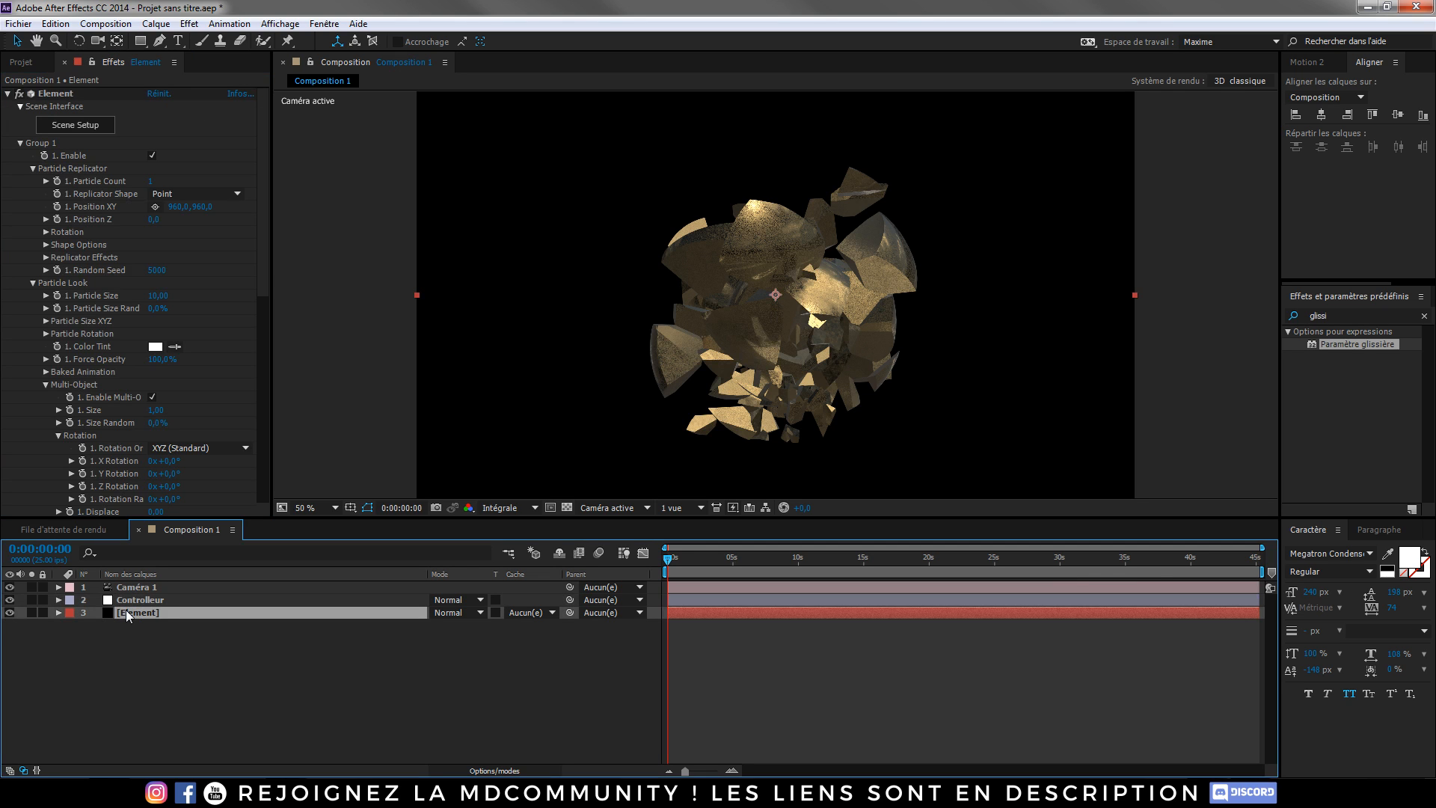
key("u")
key("u")
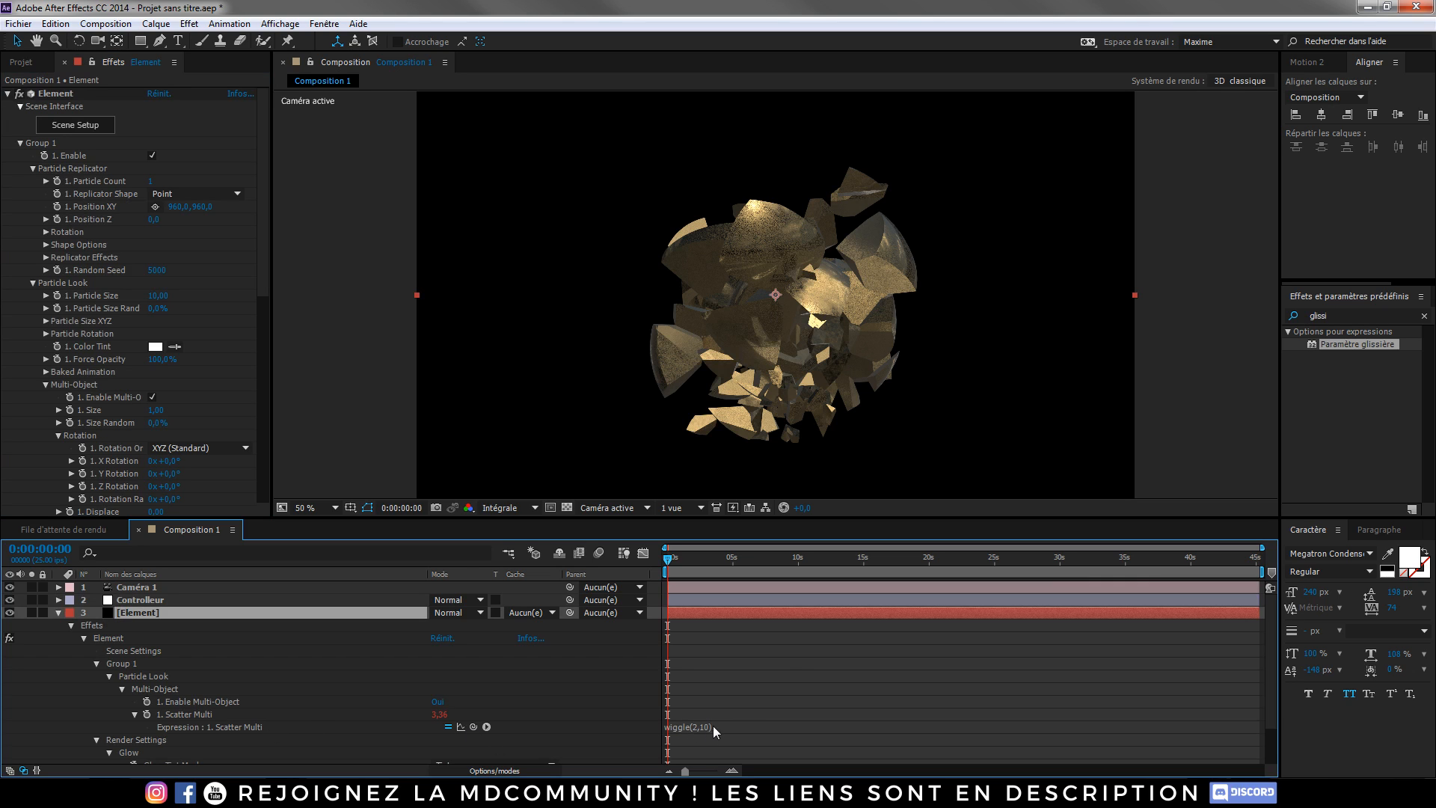
- Add a second Paramètre glissière effect to the Controlleur layer and rename the first one Fréquence Wiggle
left_click(140, 600)
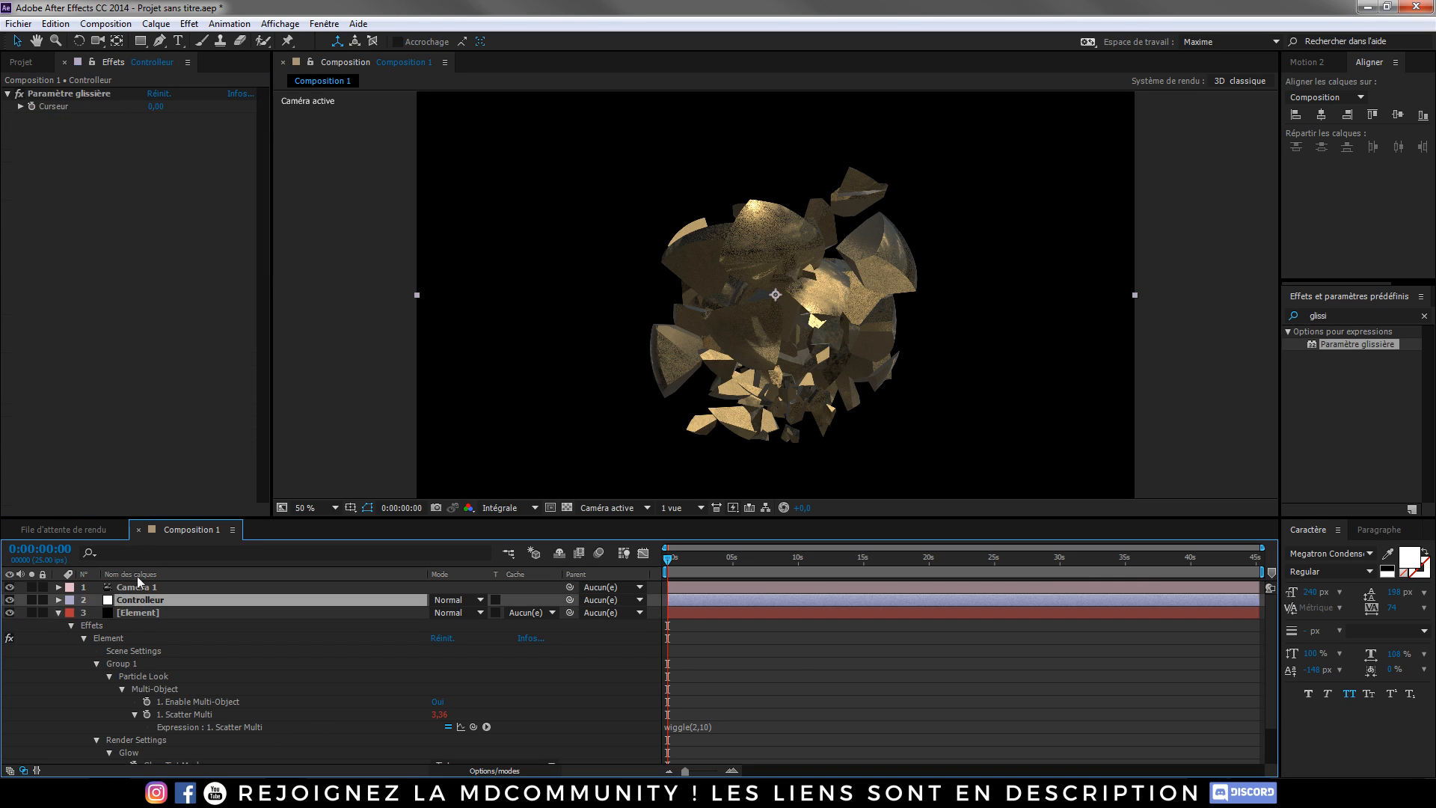
left_click(59, 98)
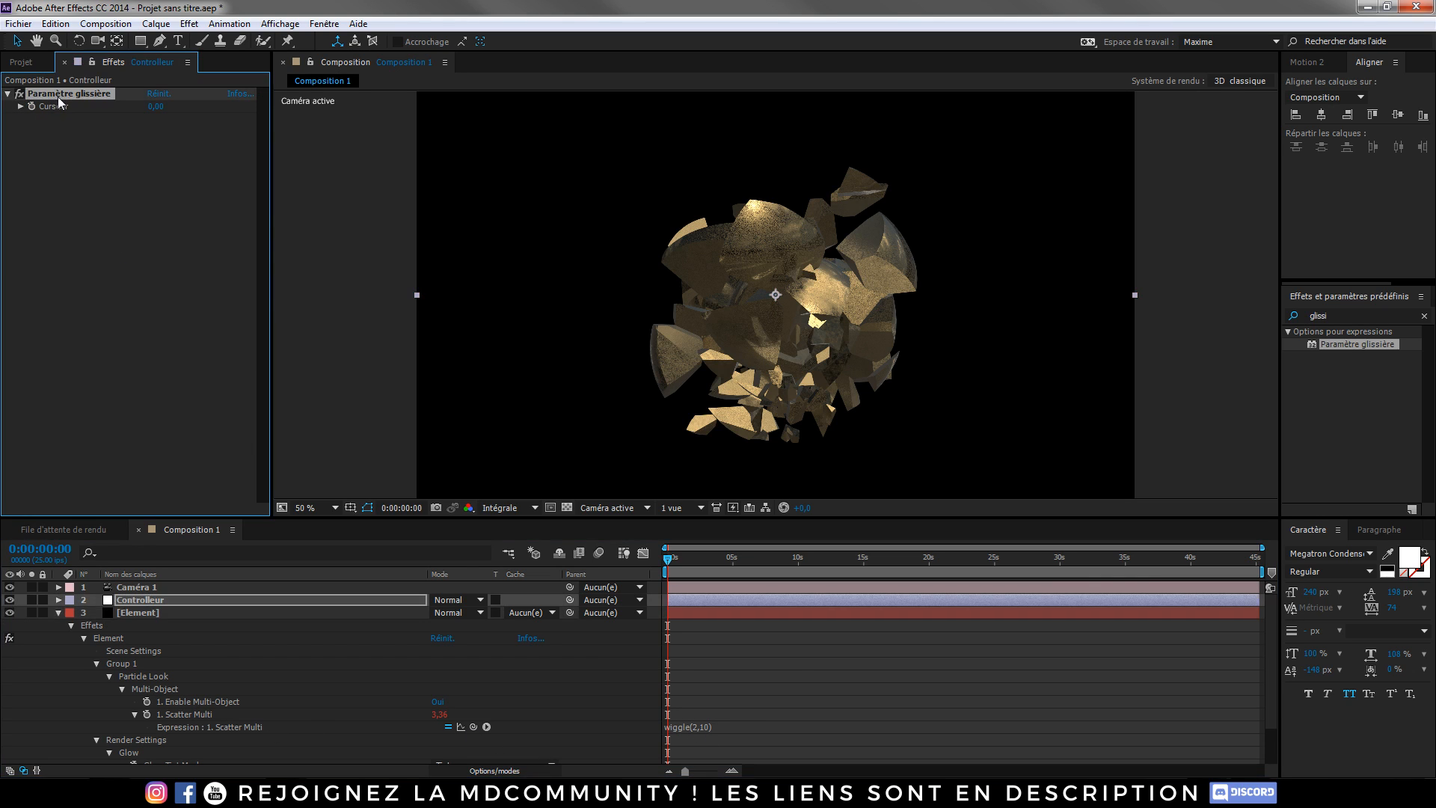
double_click(1357, 344)
left_click(97, 94)
key("Return")
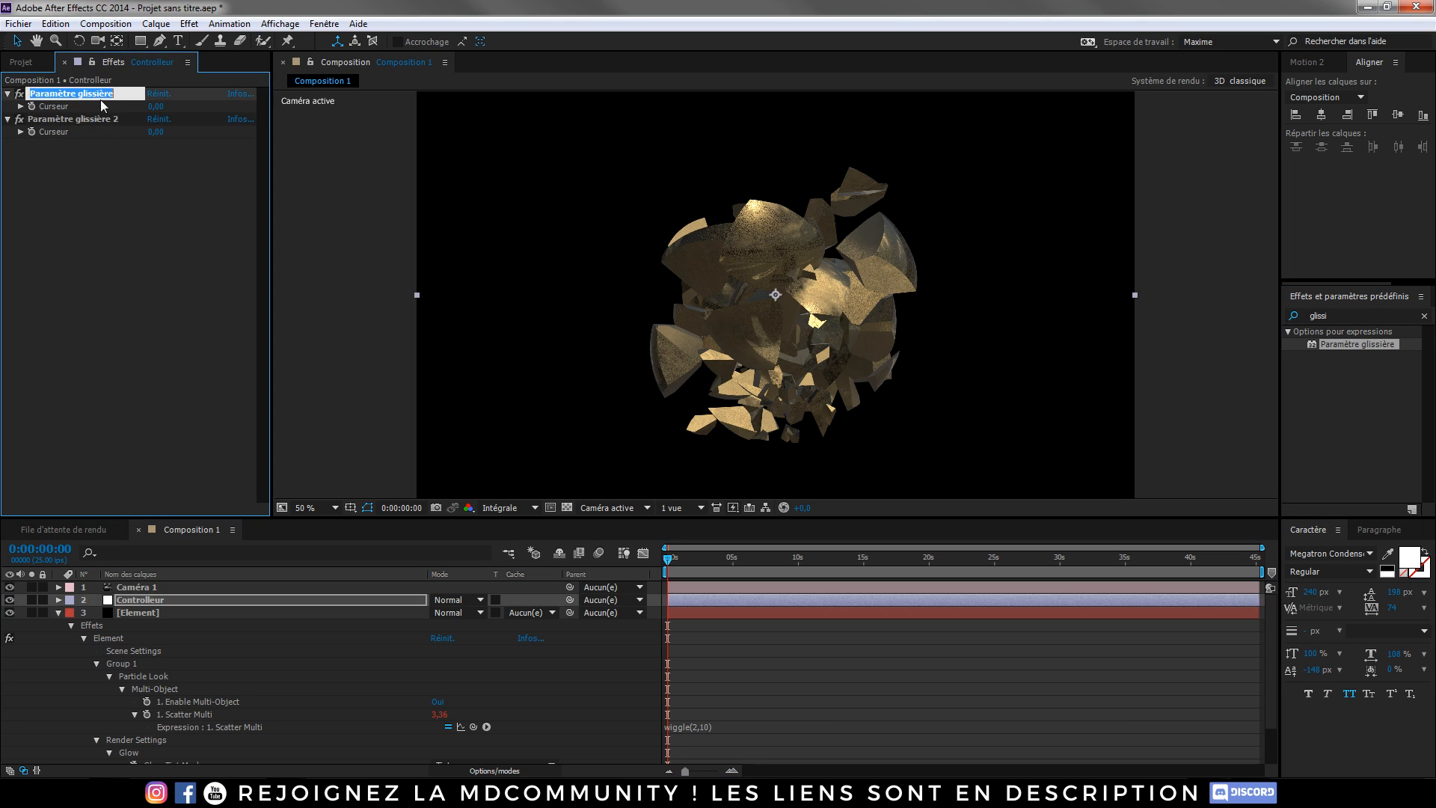
type("Fréquence Wiggle")
- Rename the second slider effect on the Controlleur layer as Amplitude Wiggle
left_click(93, 119)
key("Return")
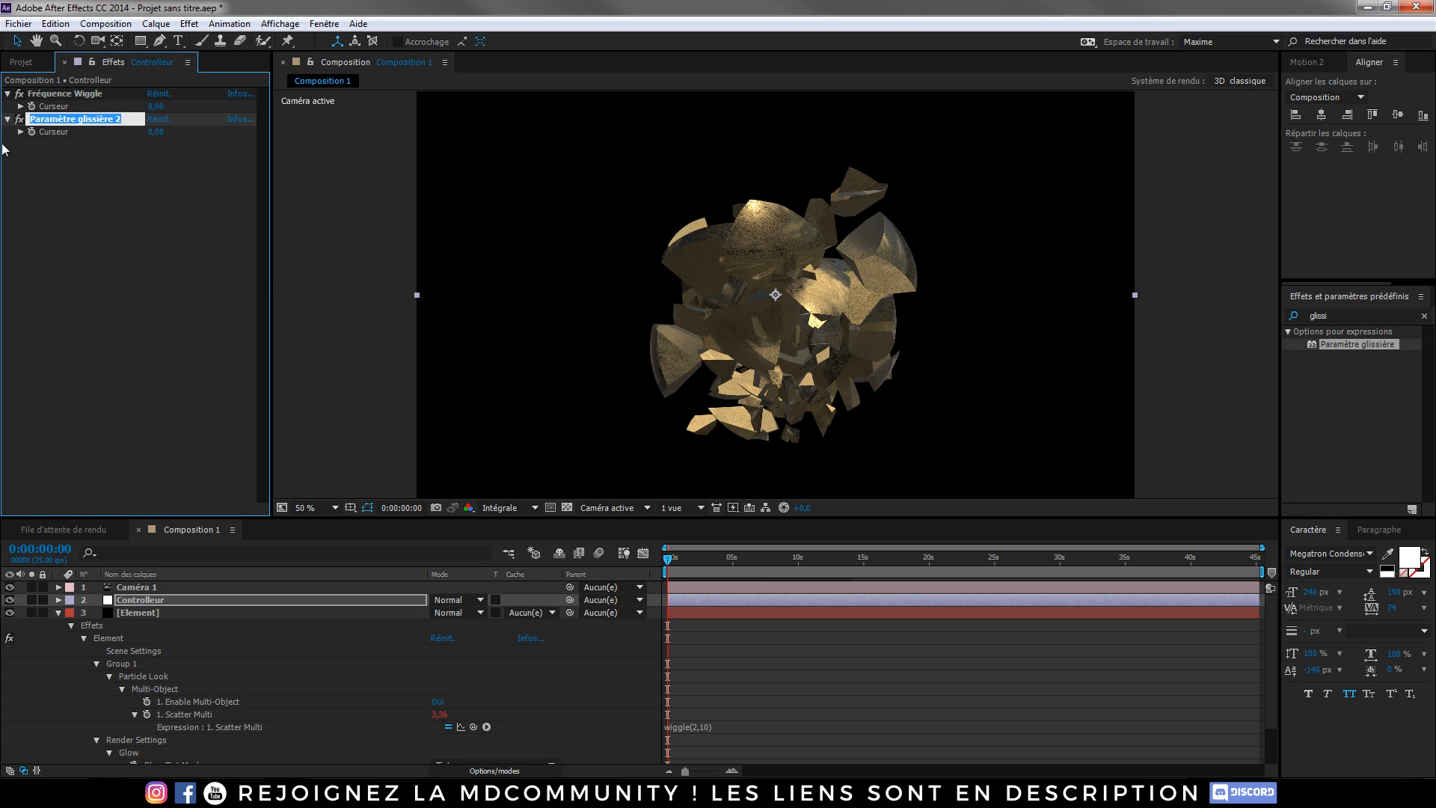
type("Fréquence")
key("BackSpace")
key("BackSpace")
key("BackSpace")
key("BackSpace")
key("BackSpace")
key("BackSpace")
key("BackSpace")
key("BackSpace")
key("BackSpace")
type("Amplitude Wi")
key("Return")
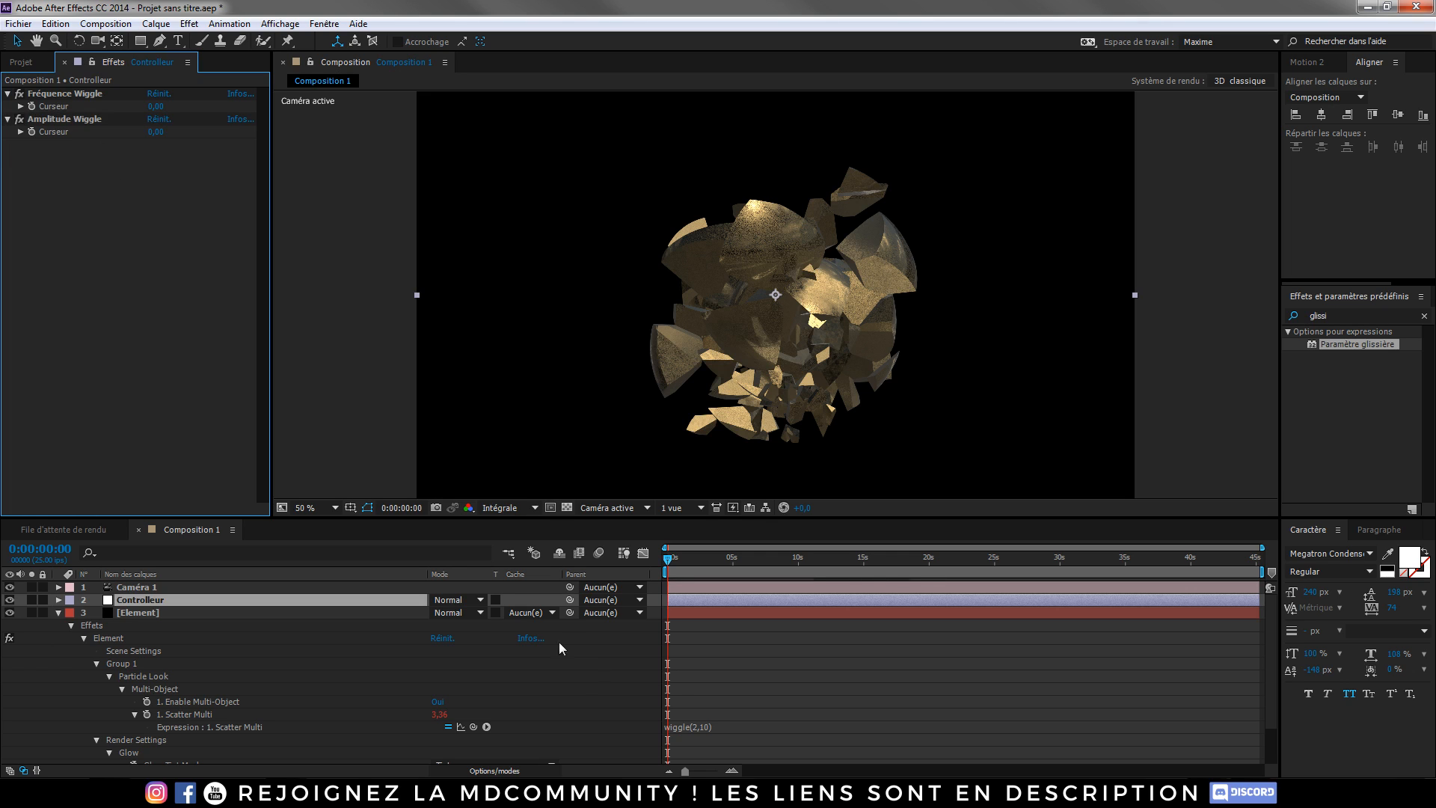
- Link the first wiggle argument in the Scatter Multi expression to the Fréquence Wiggle effect's Curseur property
left_click(700, 728)
left_click(702, 736)
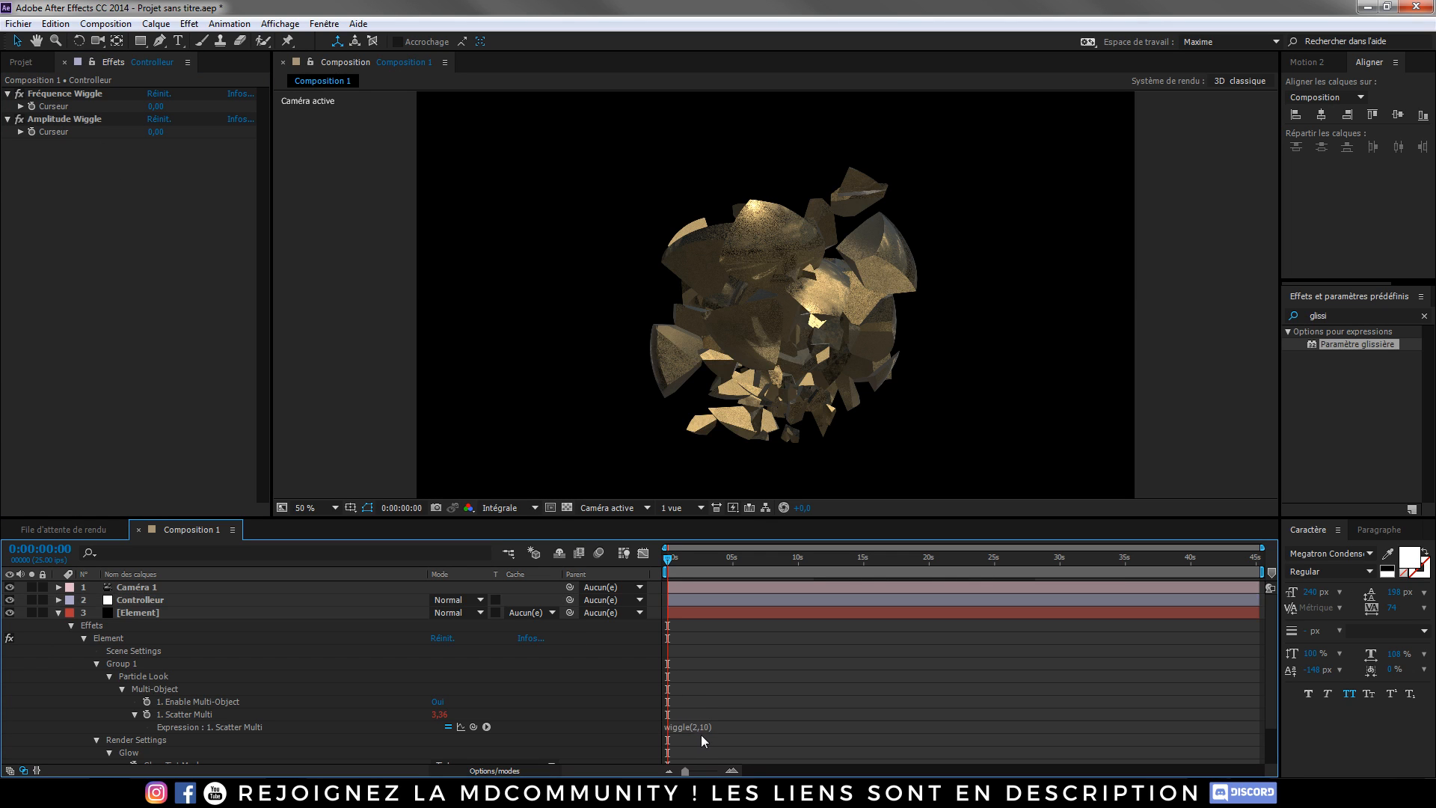
left_click(695, 729)
left_click(698, 724)
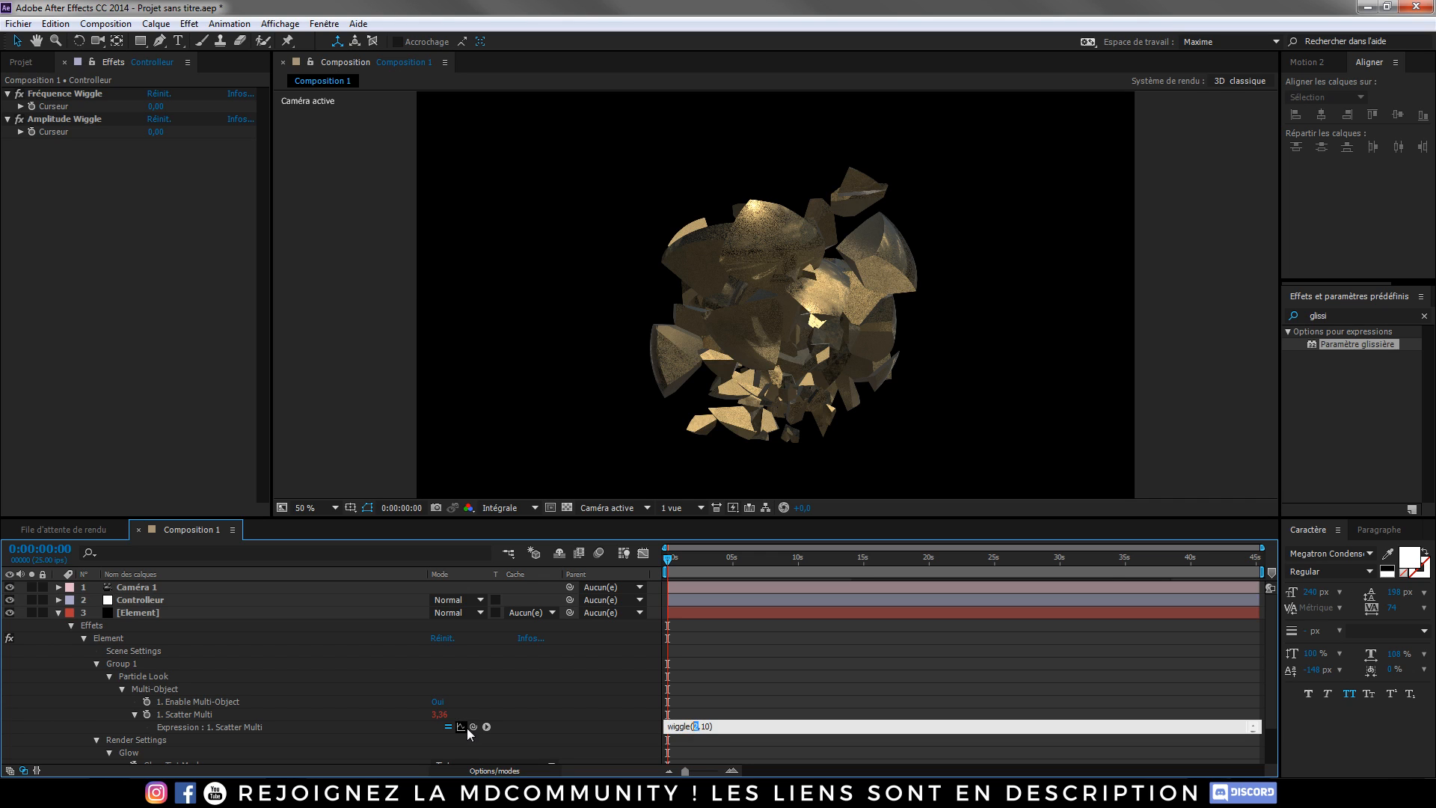
left_click_drag(476, 729, 57, 106)
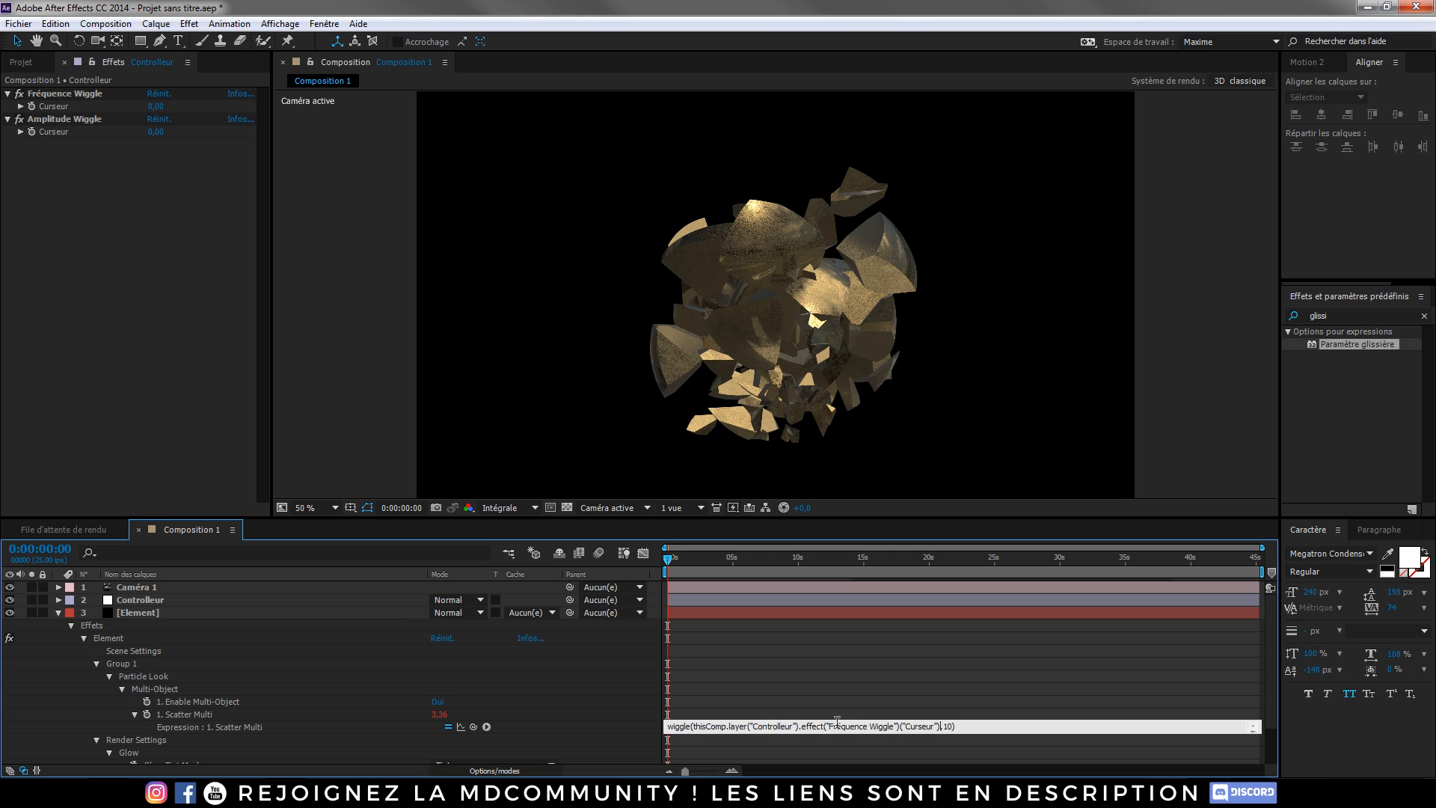
- Replace the wiggle expression's second argument with a link to the Amplitude Wiggle effect's Curseur and commit the expression
key("Delete")
left_click_drag(473, 726, 60, 134)
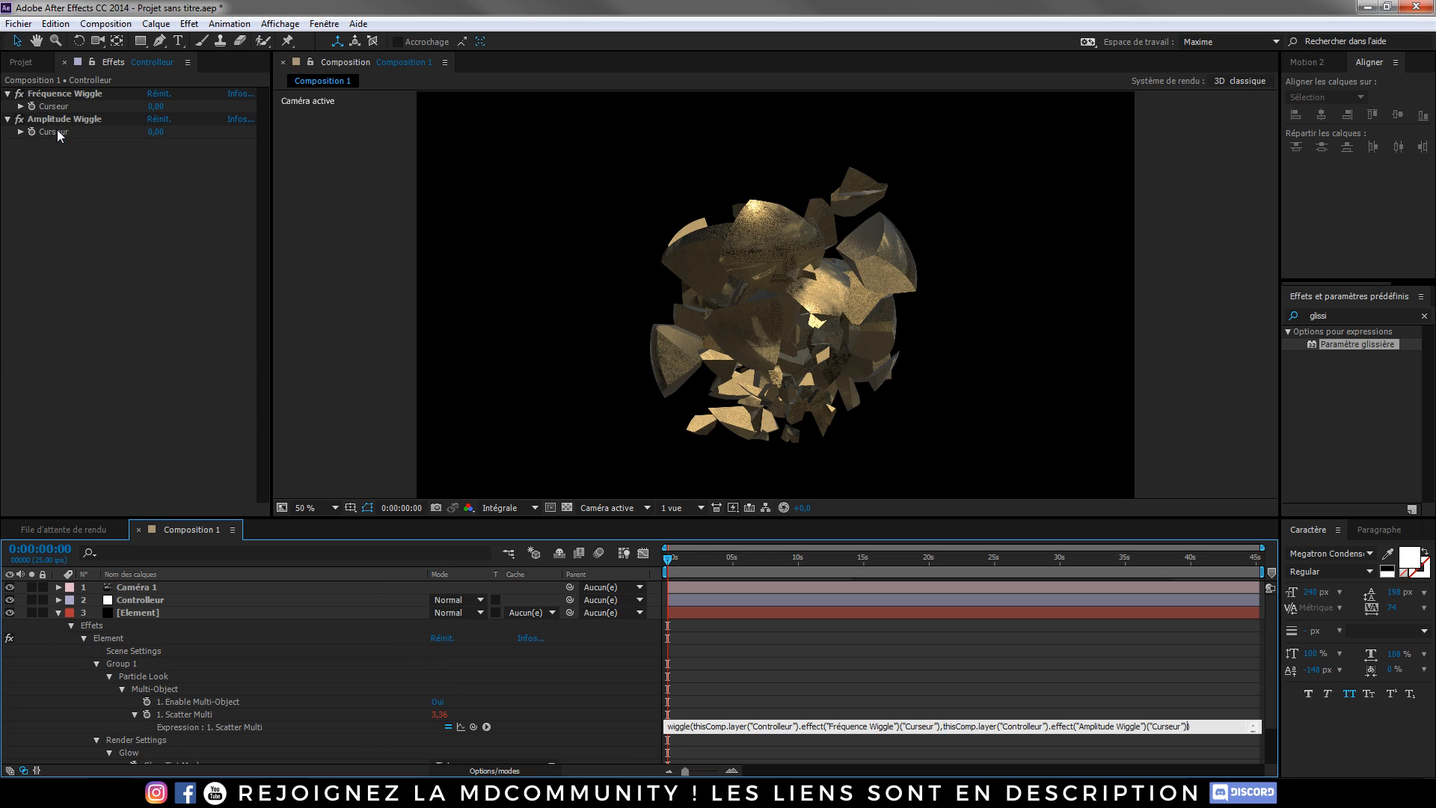
left_click(1181, 462)
- Scrub through the first seconds to check the linked expression, return to the first frame and collapse the Element layer
left_click_drag(669, 558, 709, 568)
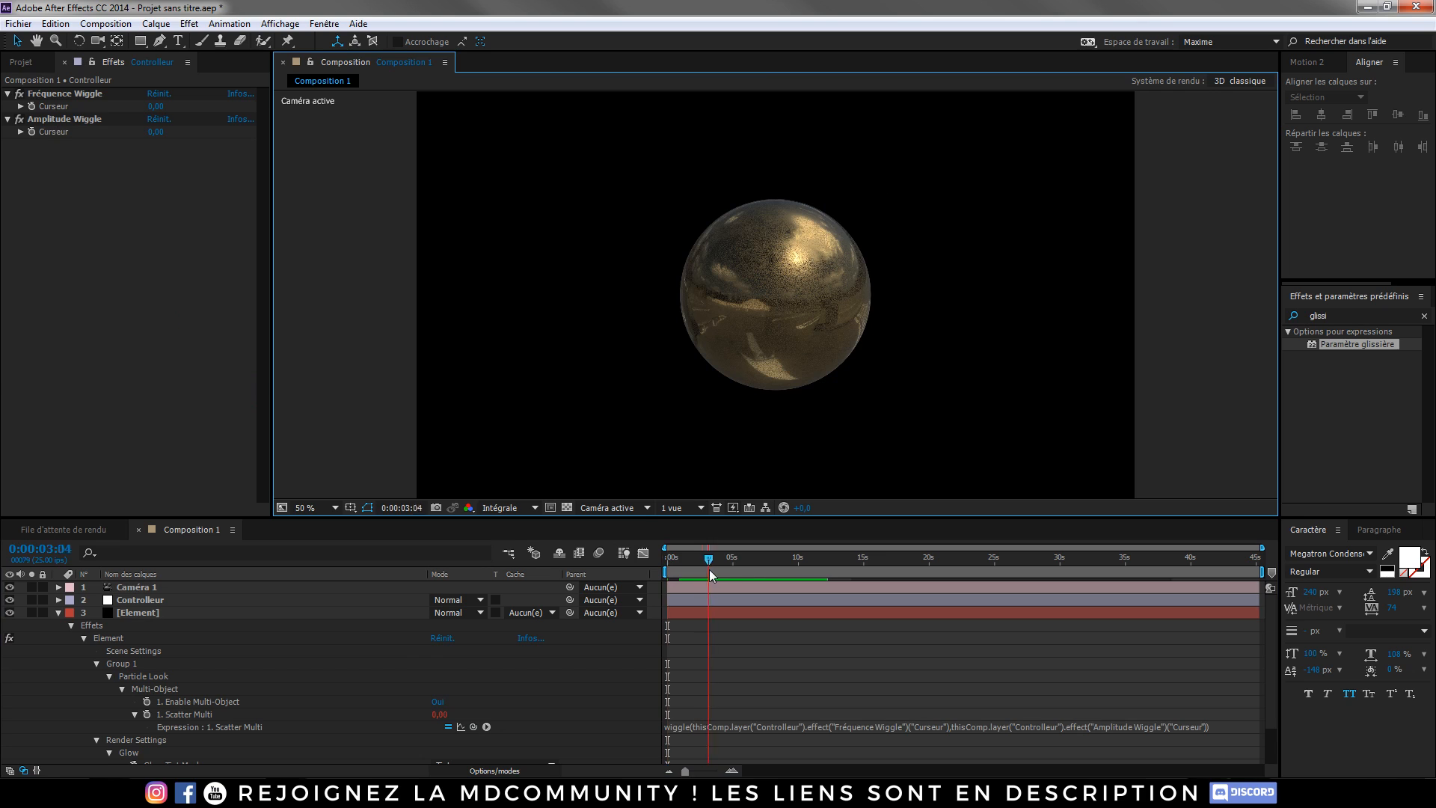
left_click_drag(967, 590, 636, 545)
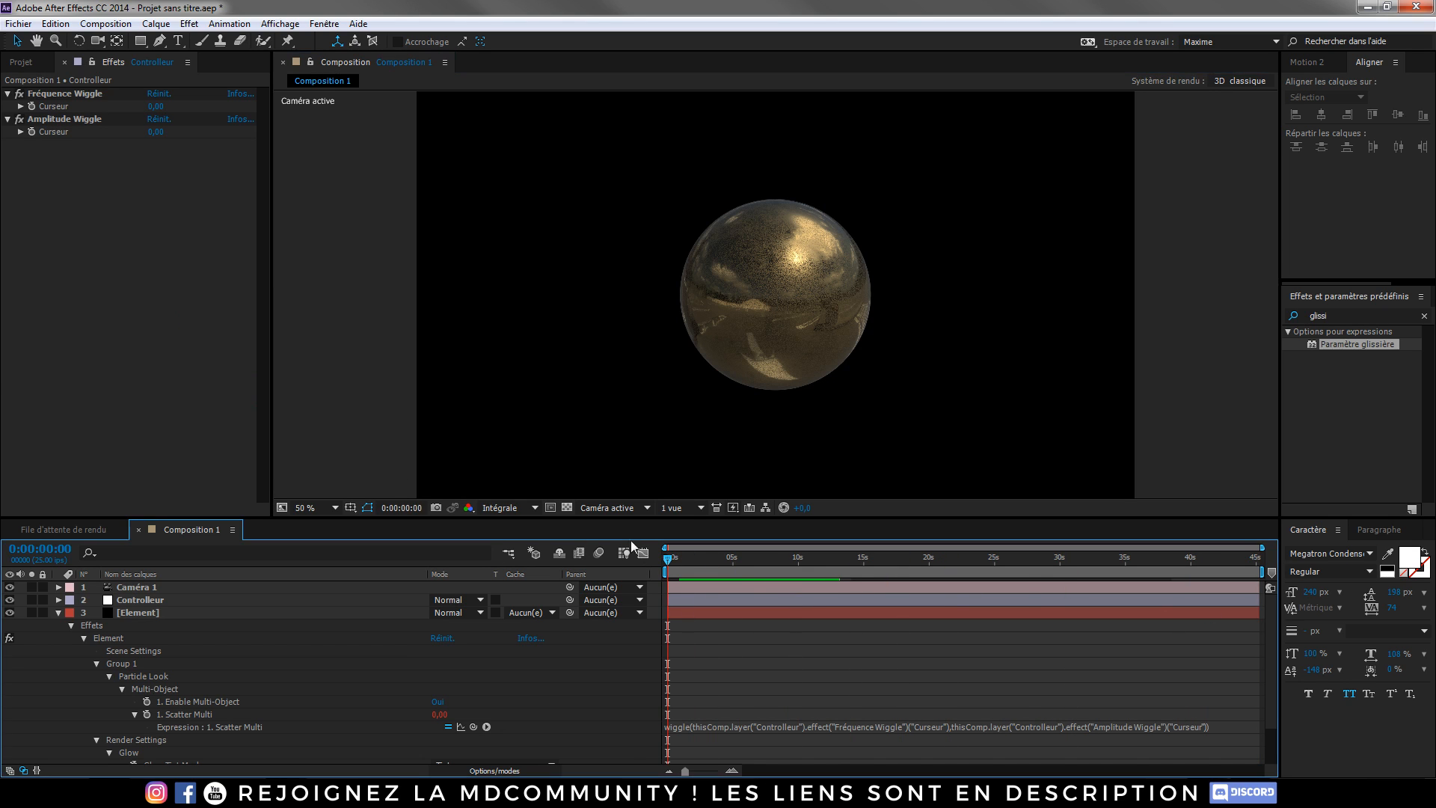
left_click(57, 612)
- Set the Fréquence Wiggle slider to 2 and the Amplitude Wiggle slider to 10, and preview the animation
left_click(155, 106)
type("2")
left_click(155, 131)
type("10")
left_click(160, 209)
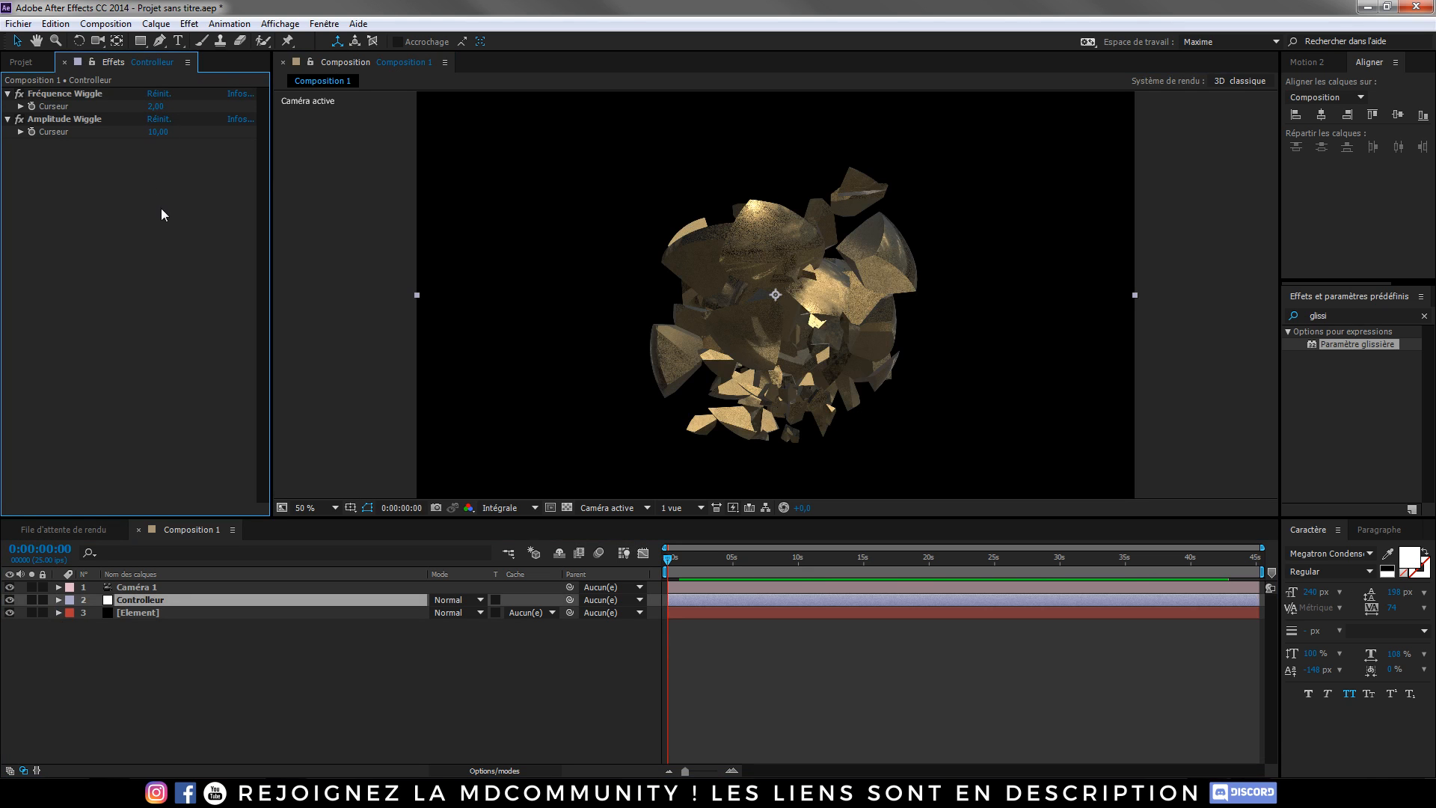
key("space")
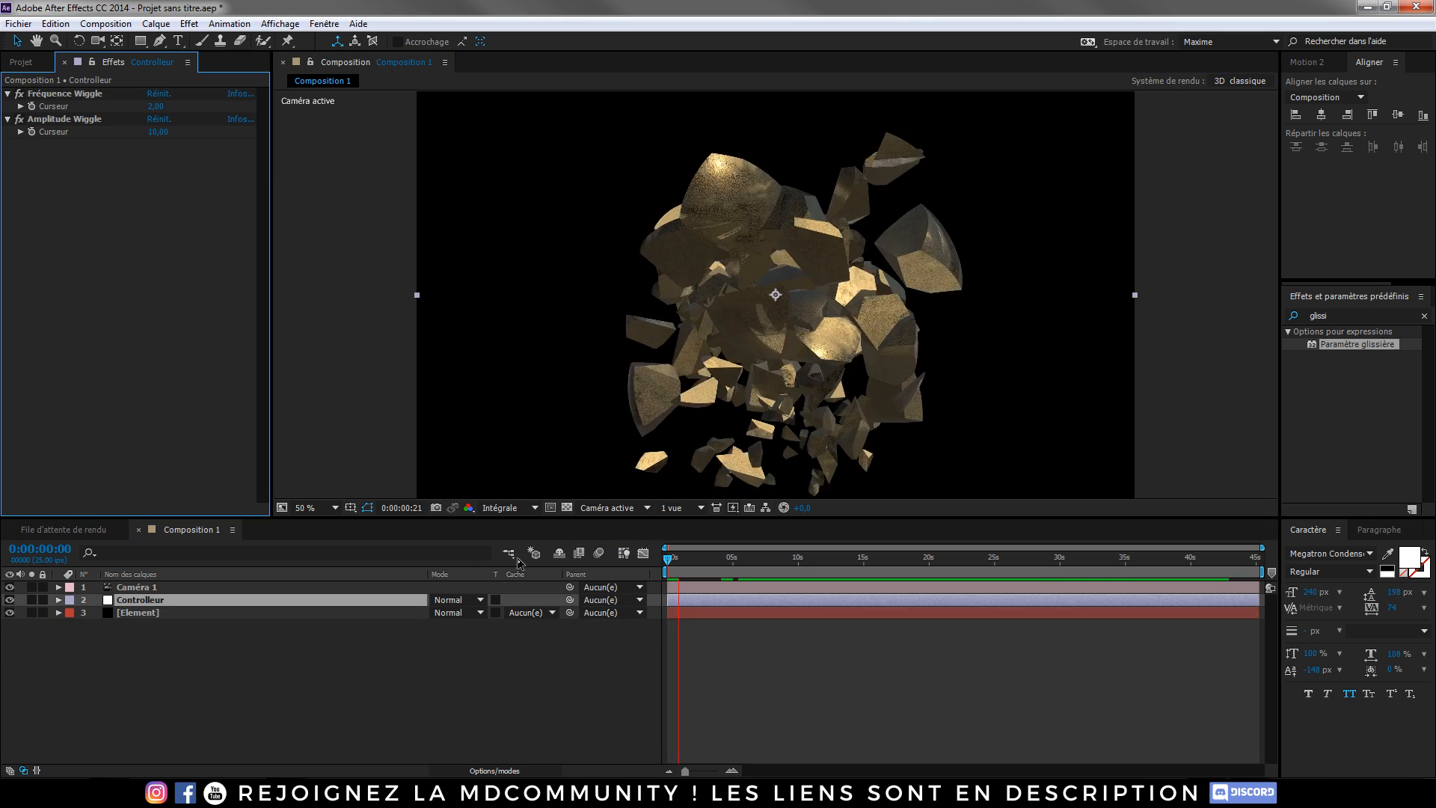
key("space")
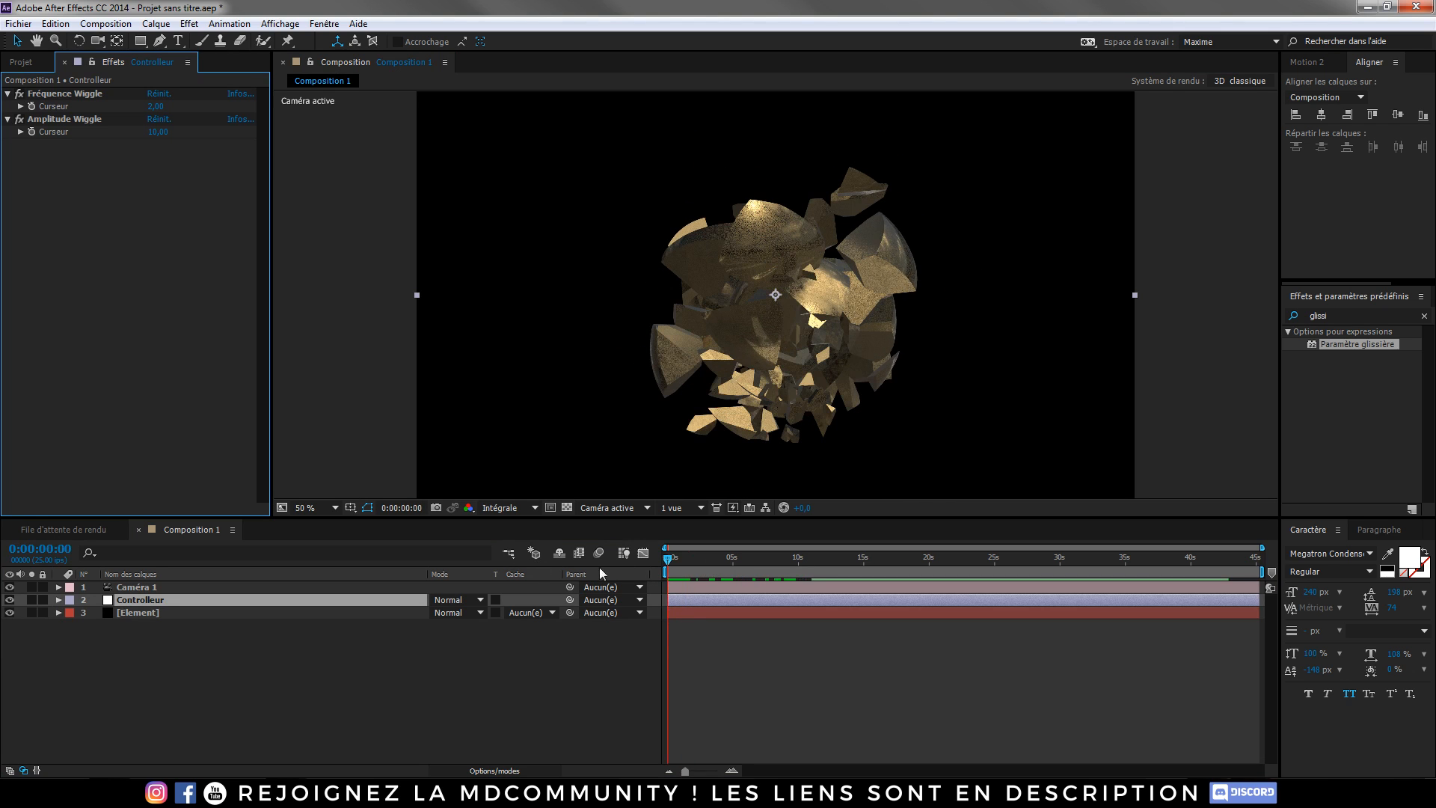
- Keyframe the Fréquence Wiggle slider from 0 at the first frame to 20 at 0:00:19:15
left_click(154, 107)
type("0")
key("Return")
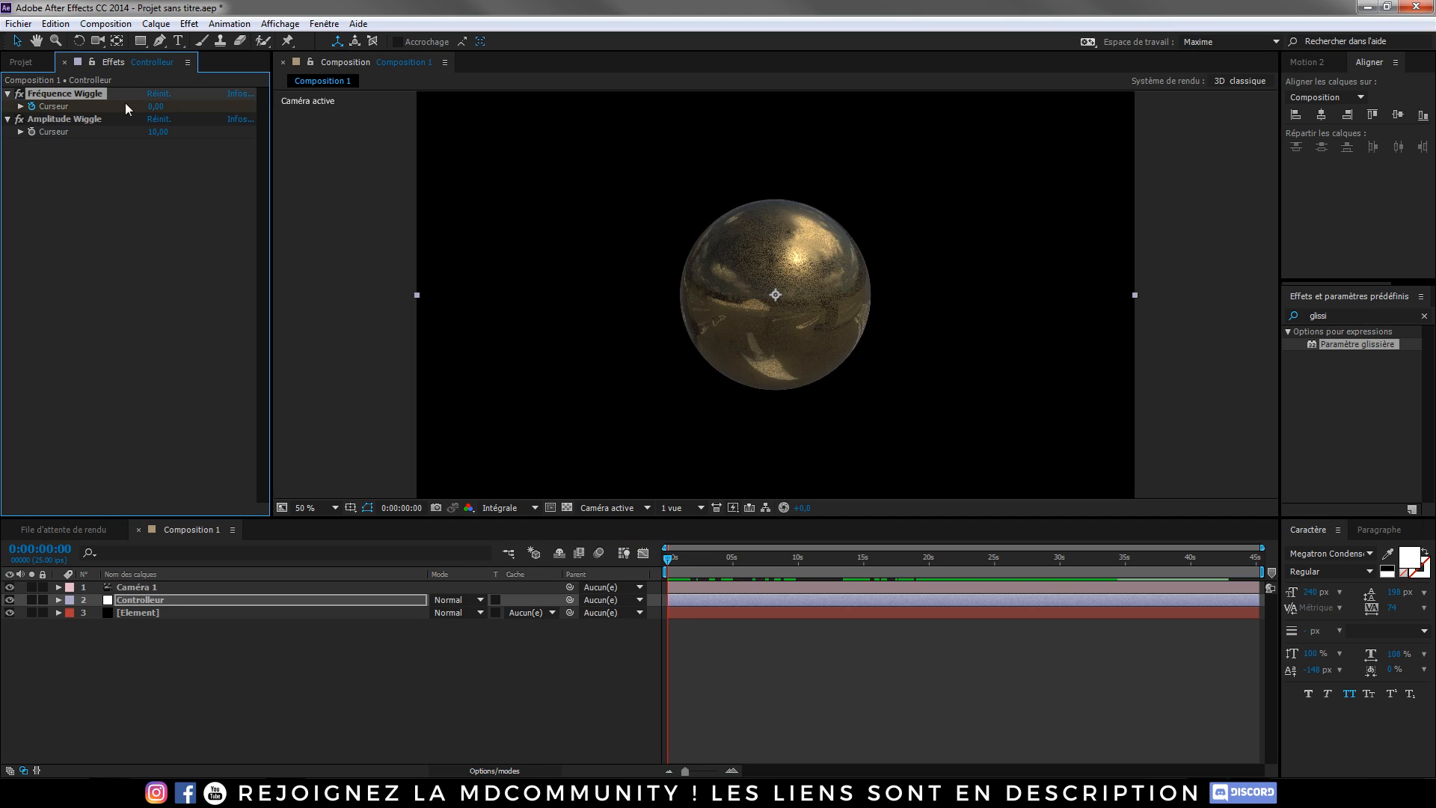
key("u")
left_click_drag(683, 574, 925, 573)
left_click(156, 105)
type("20")
key("Return")
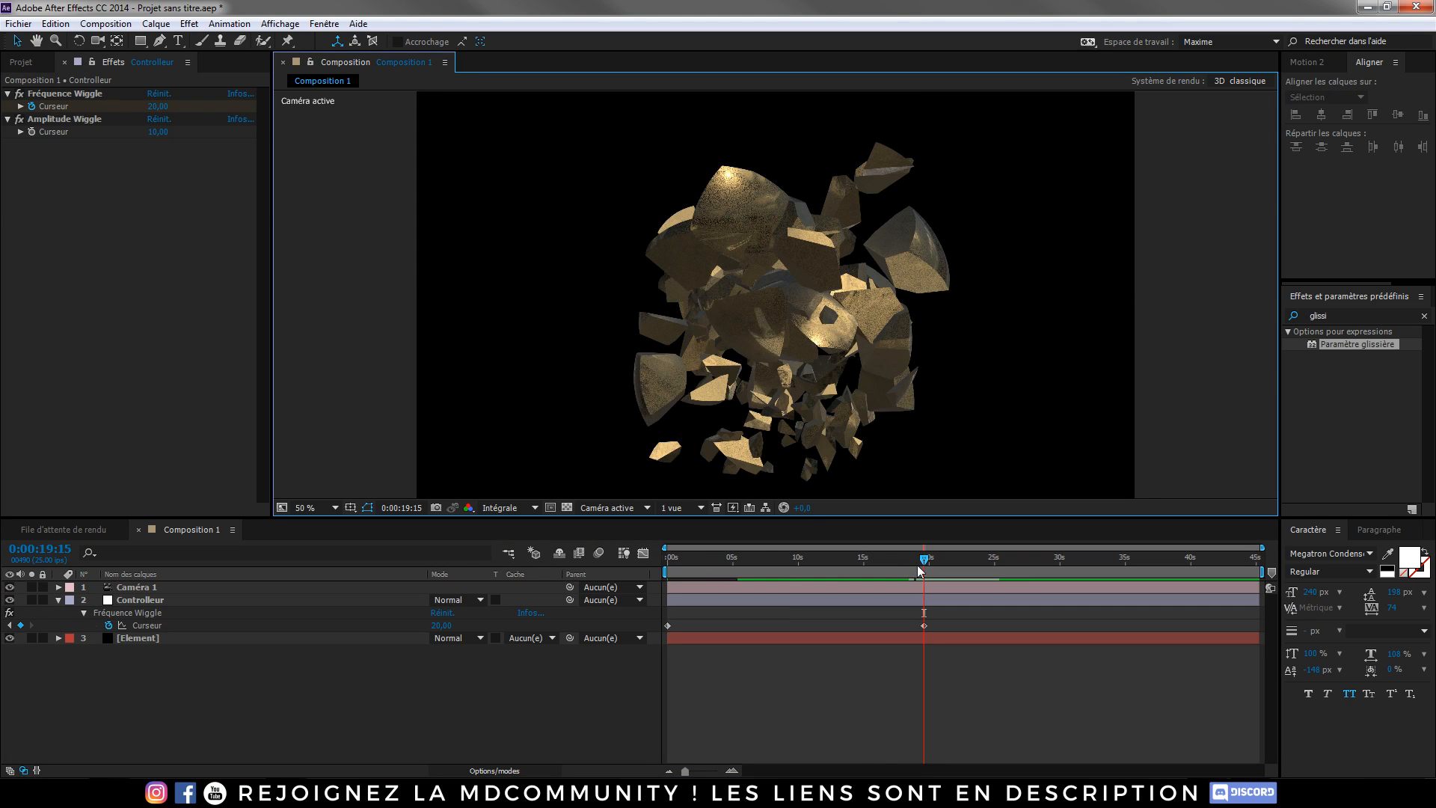
- Apply easy ease to both Fréquence Wiggle keyframes, preview the animation from the start and return to the first frame
key("Home")
left_click_drag(942, 620, 648, 632)
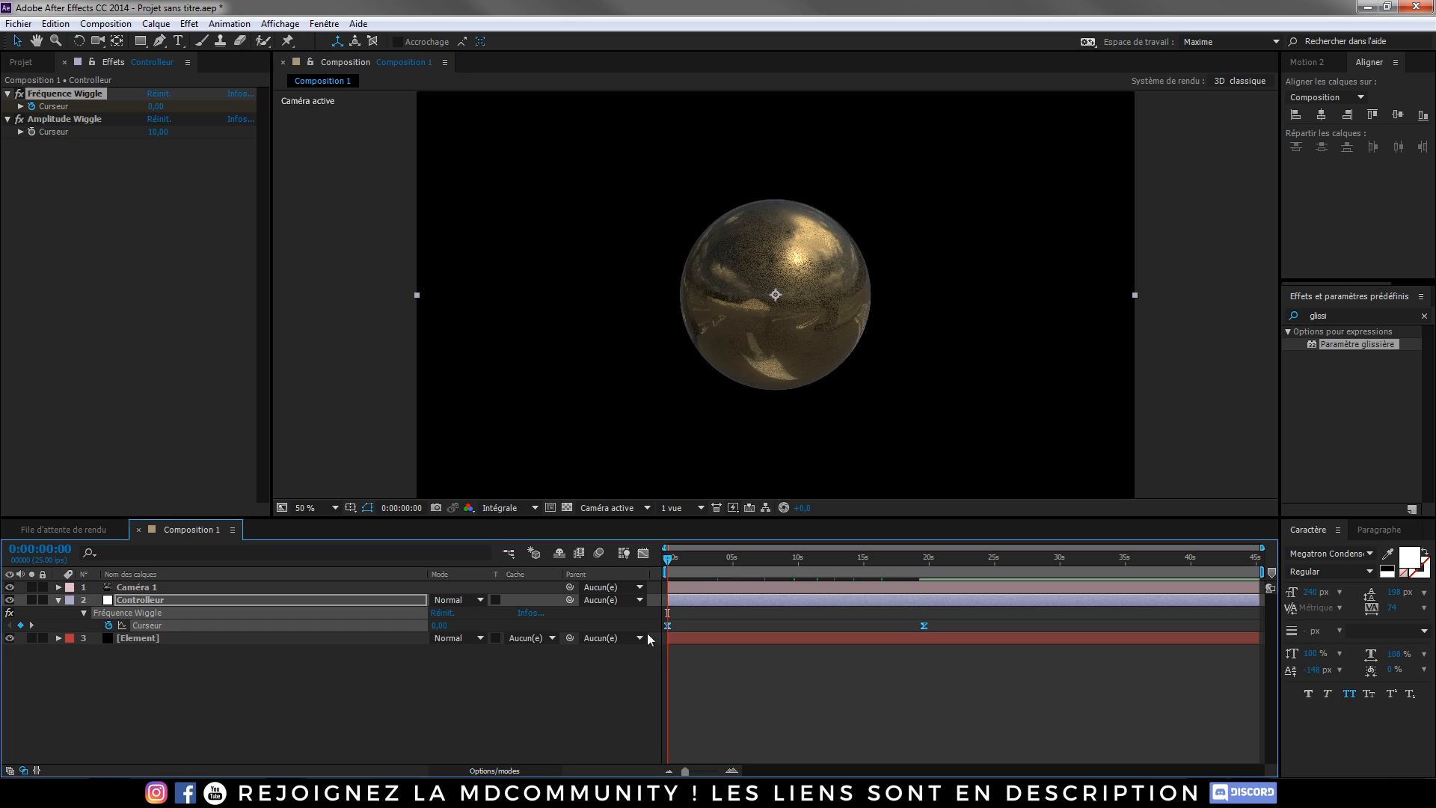
left_click(385, 419)
key("space")
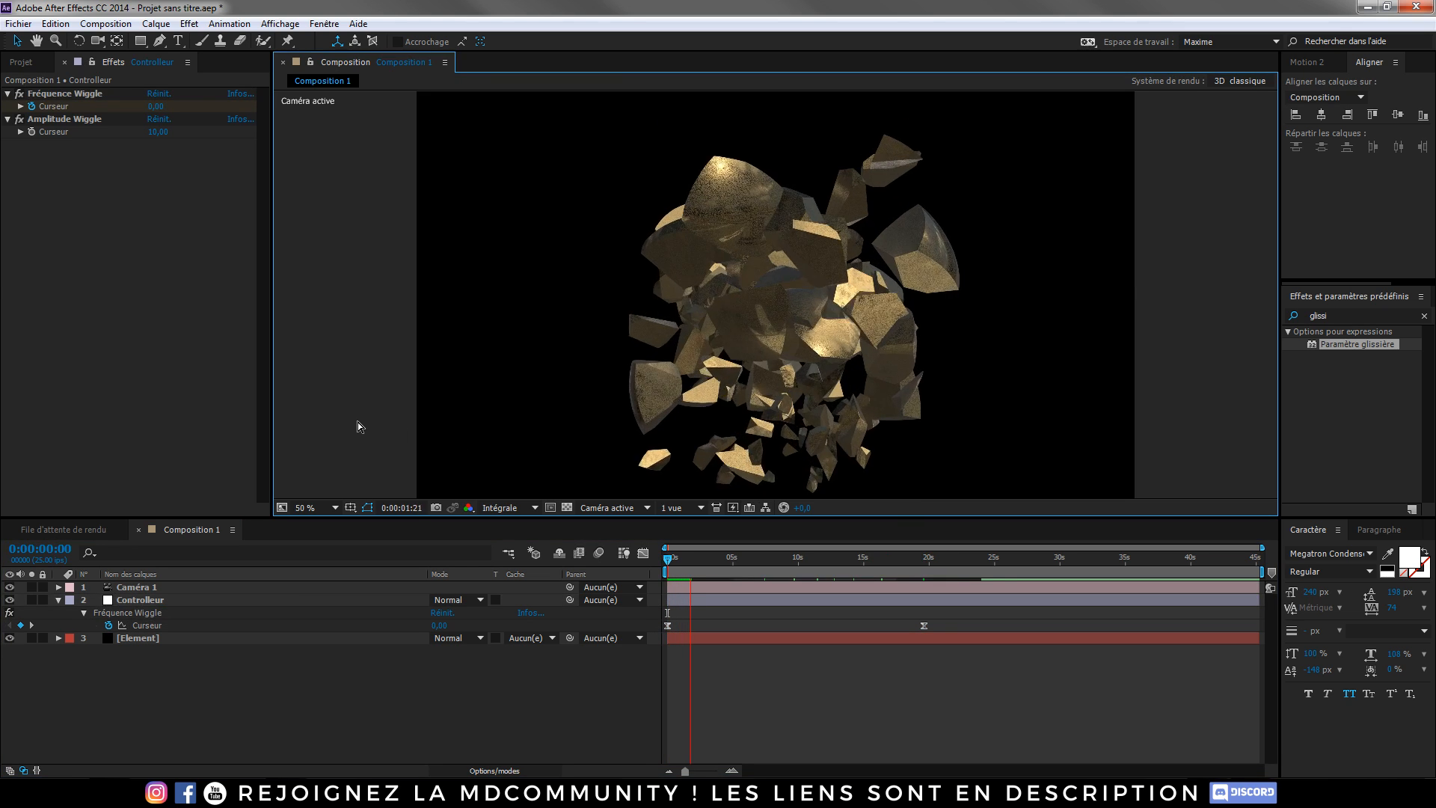
left_click_drag(695, 561, 653, 562)
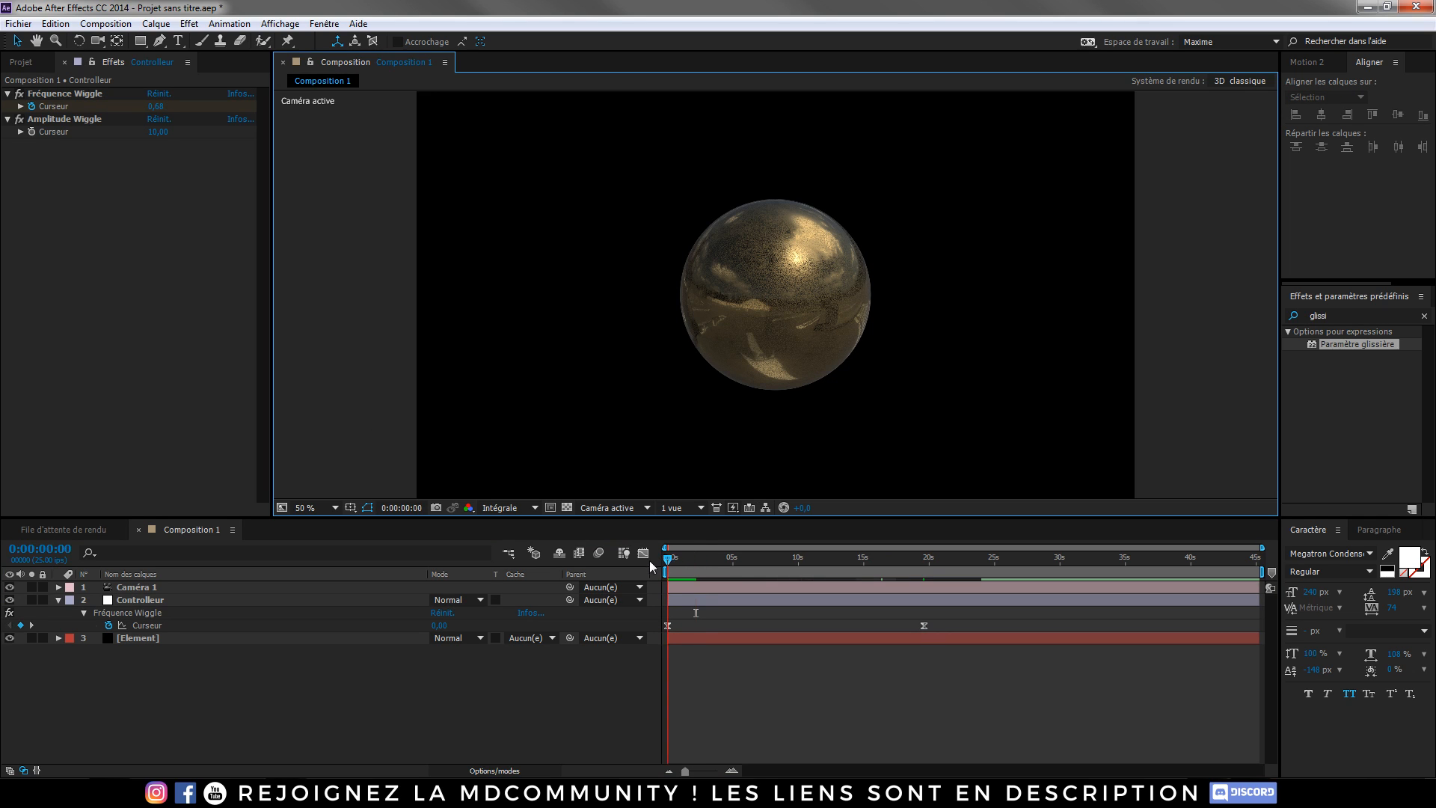
- Keyframe the Amplitude Wiggle slider from 0 at the first frame to 20 at 0:00:19:15
left_click(135, 166)
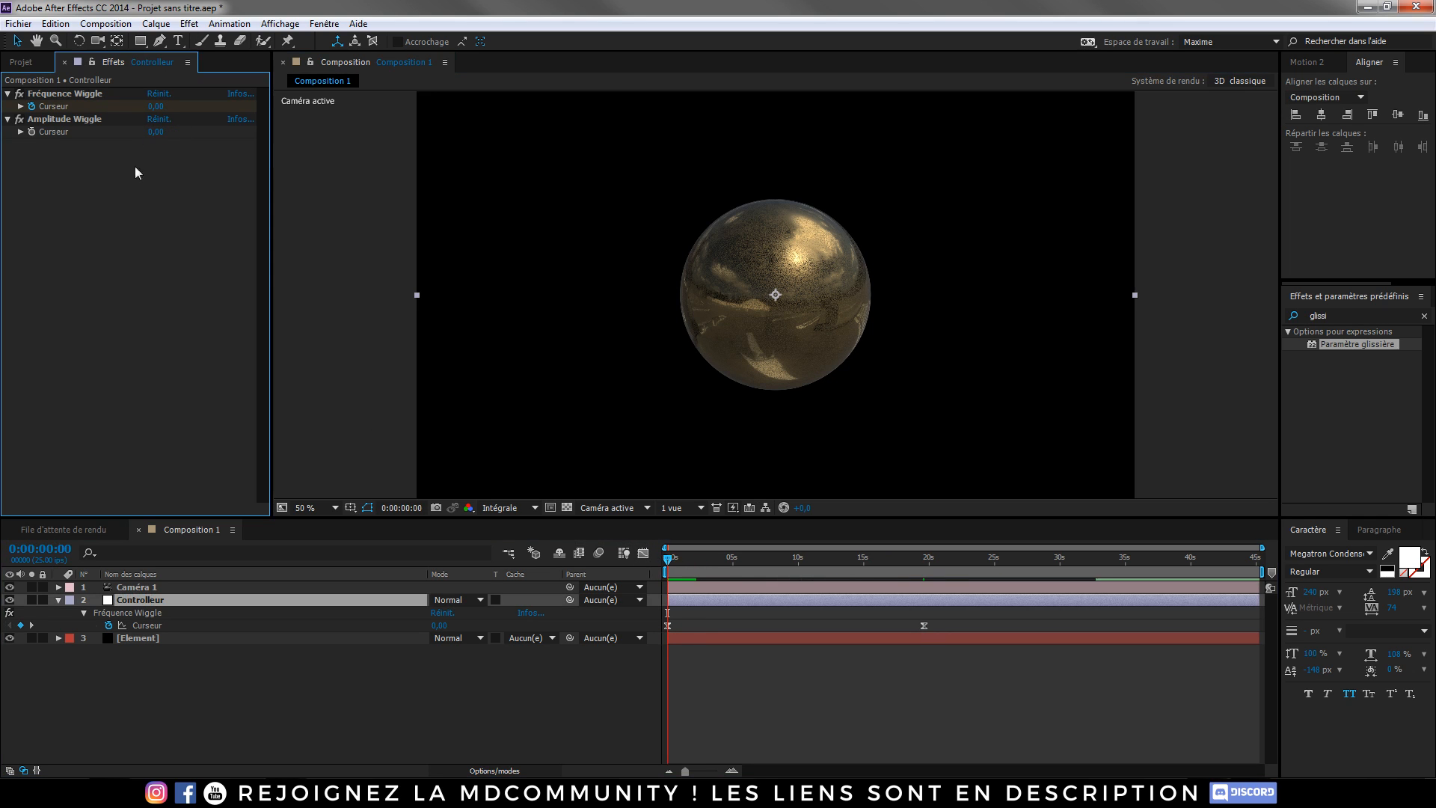
left_click(33, 131)
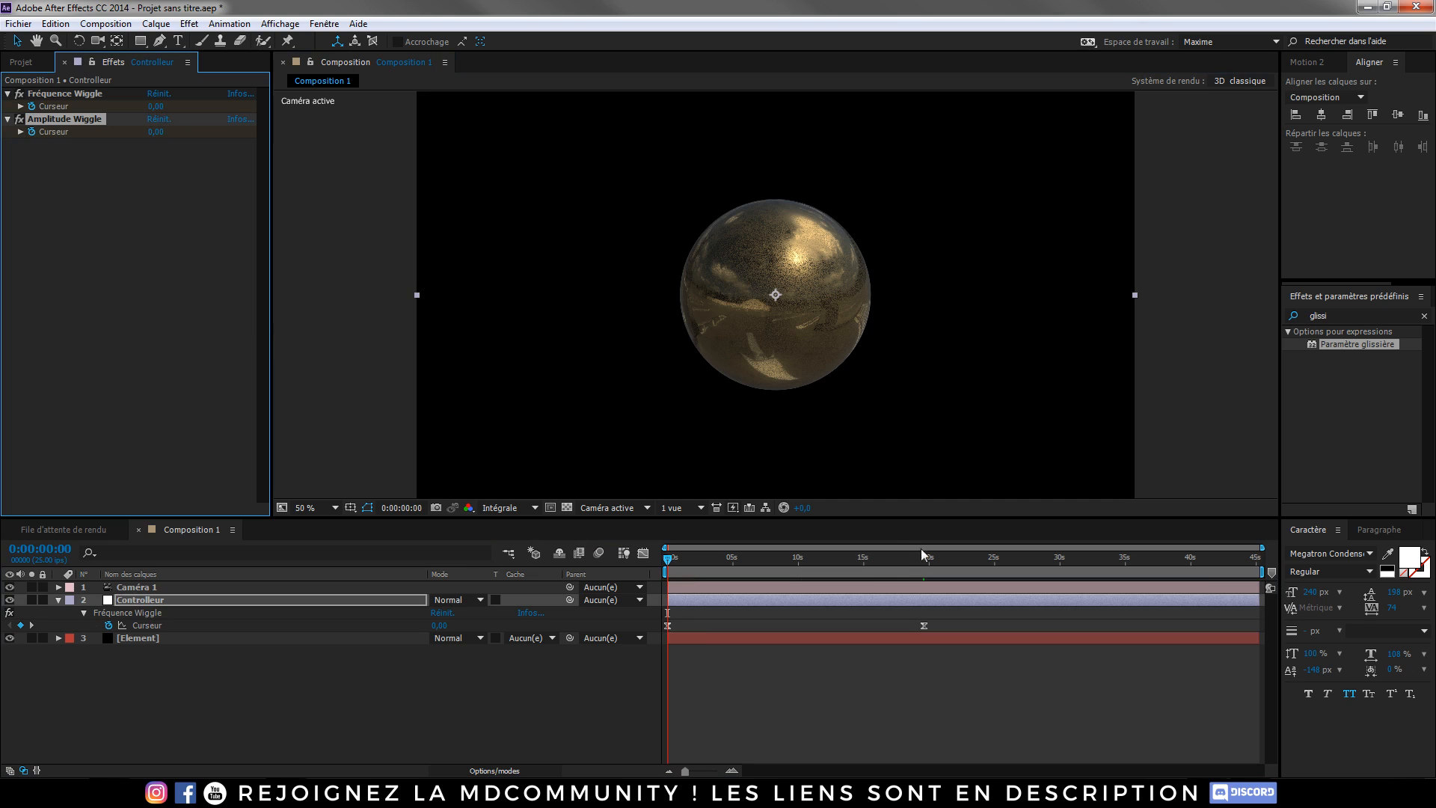
key("u")
key("u")
left_click_drag(703, 570, 924, 570)
left_click(153, 132)
type("20")
left_click(307, 235)
- Apply easy ease to both Amplitude Wiggle keyframes and return to the first frame
left_click_drag(939, 646, 661, 661)
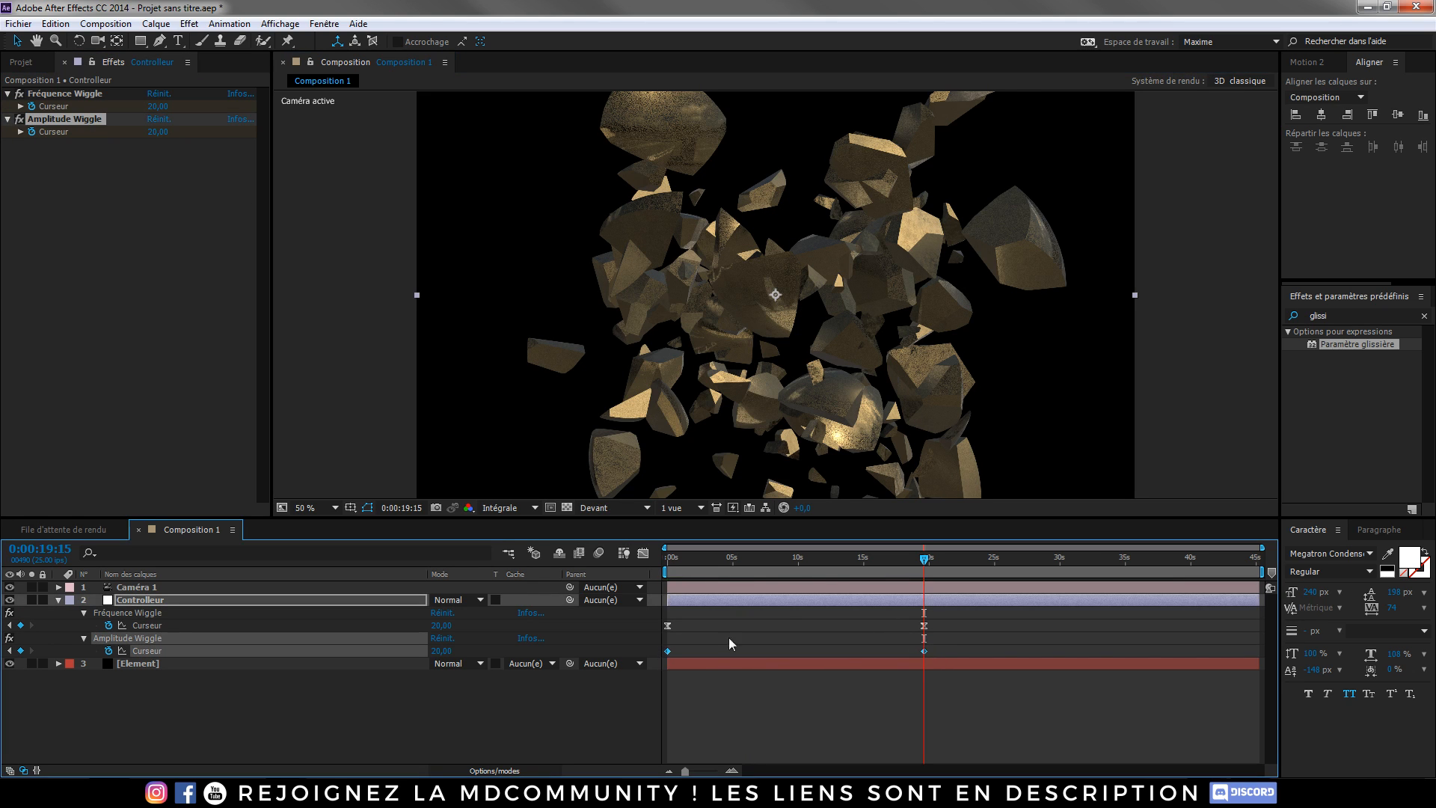
key("F9")
key("Home")
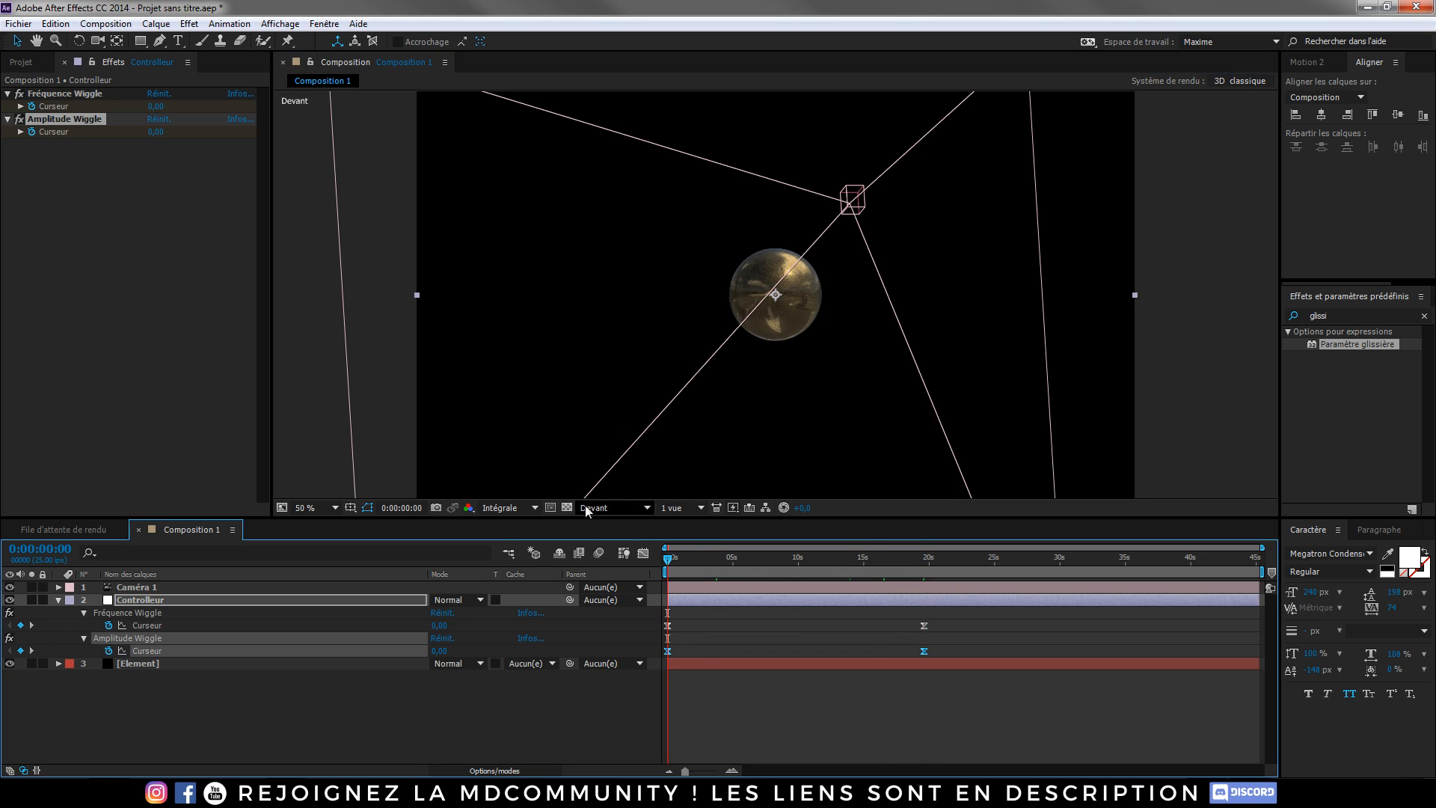
- Switch the composition view to Caméra 1, preview the animation and return to the first frame
left_click(645, 509)
left_click(620, 548)
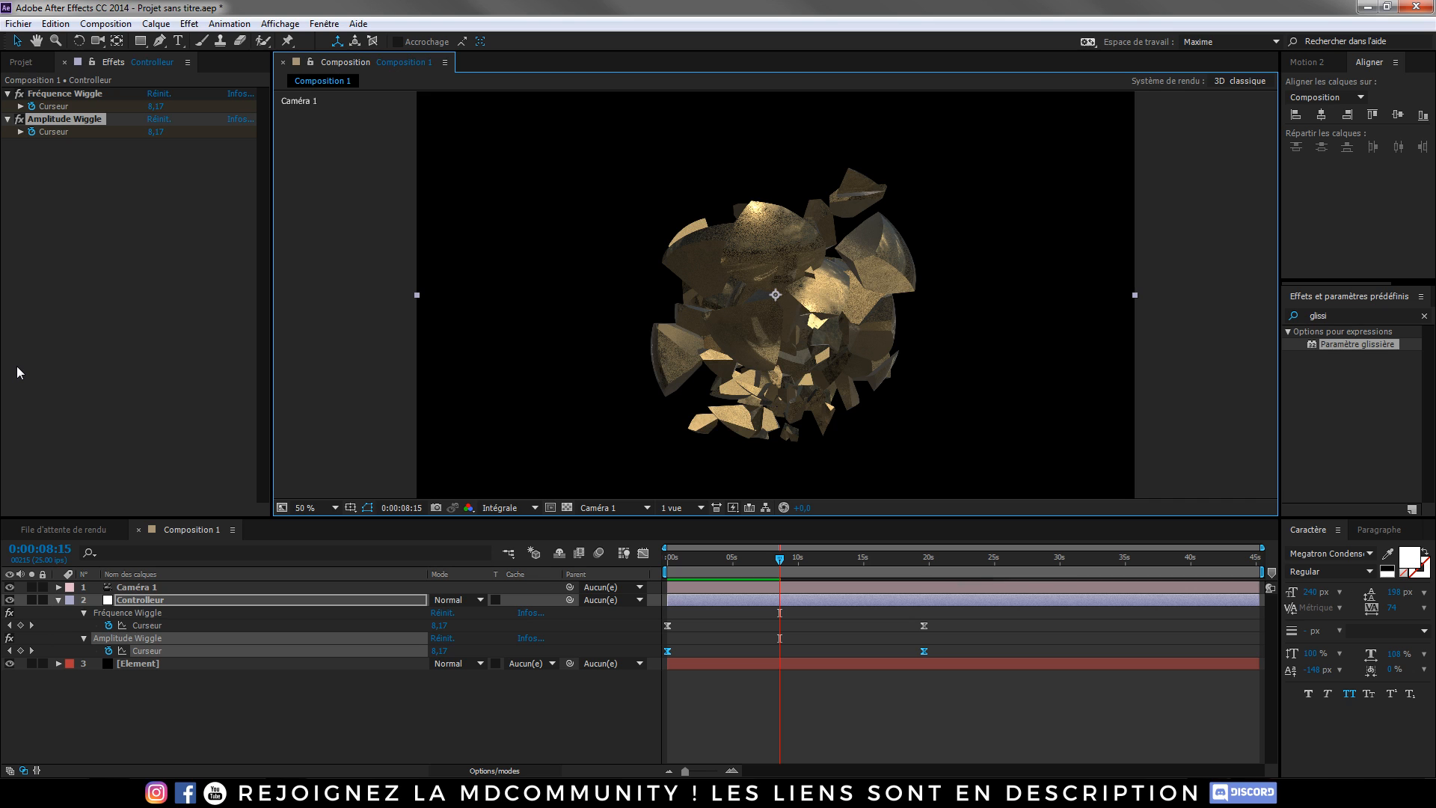
left_click_drag(776, 557, 537, 527)
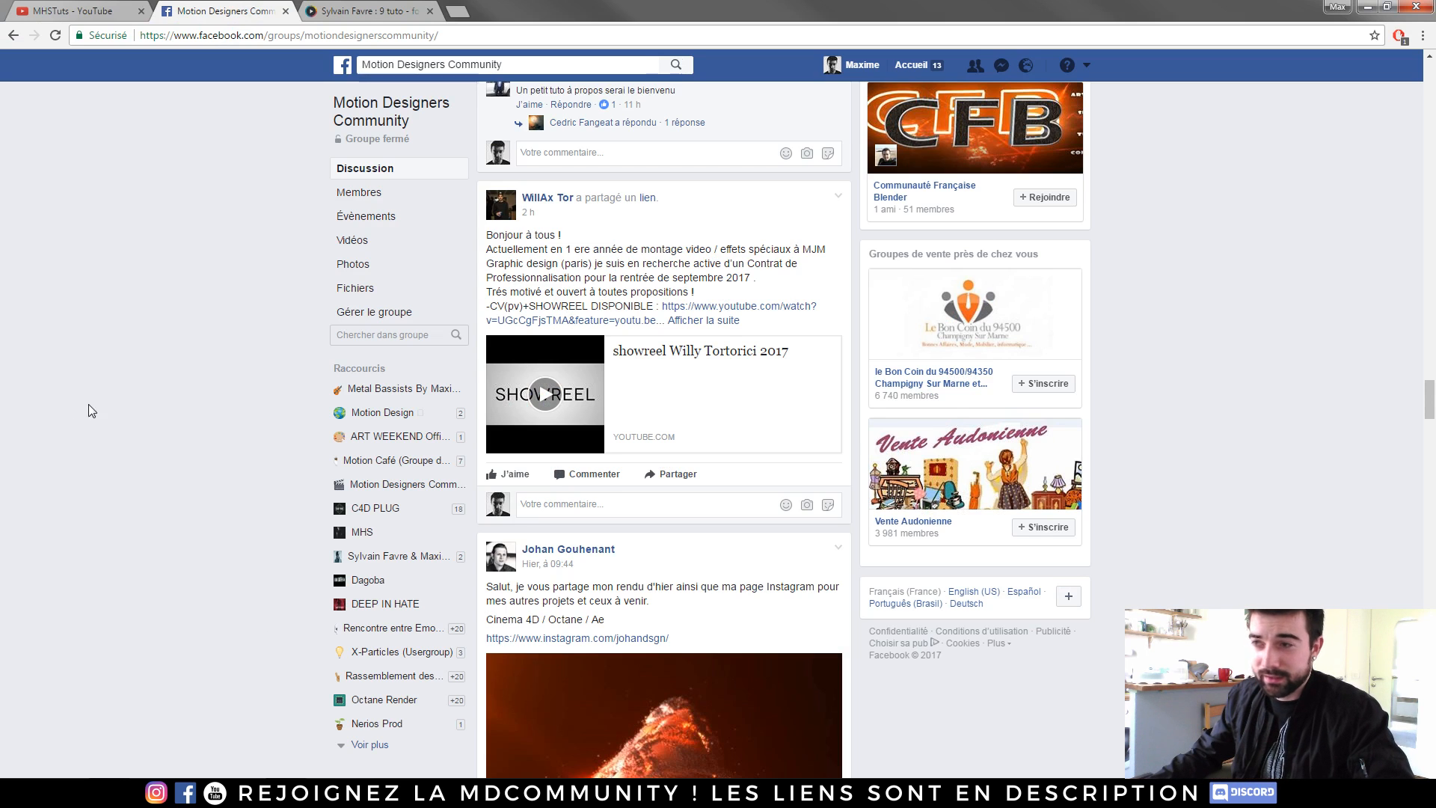
- Switch to the trainer's tuto.com page in the browser and examine the published courses
left_click(357, 13)
scroll(876, 190, "up", 5)
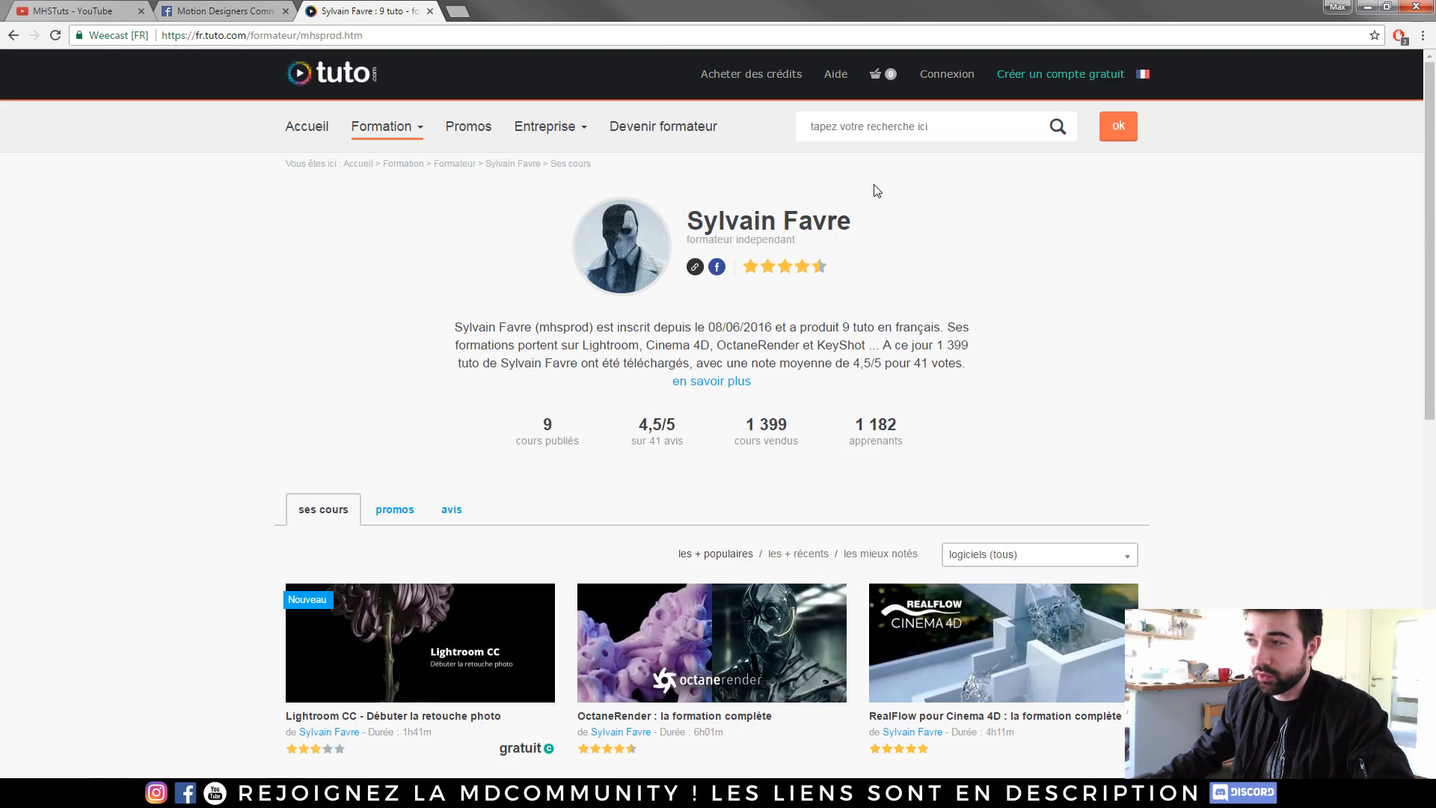
scroll(725, 217, "down", 7)
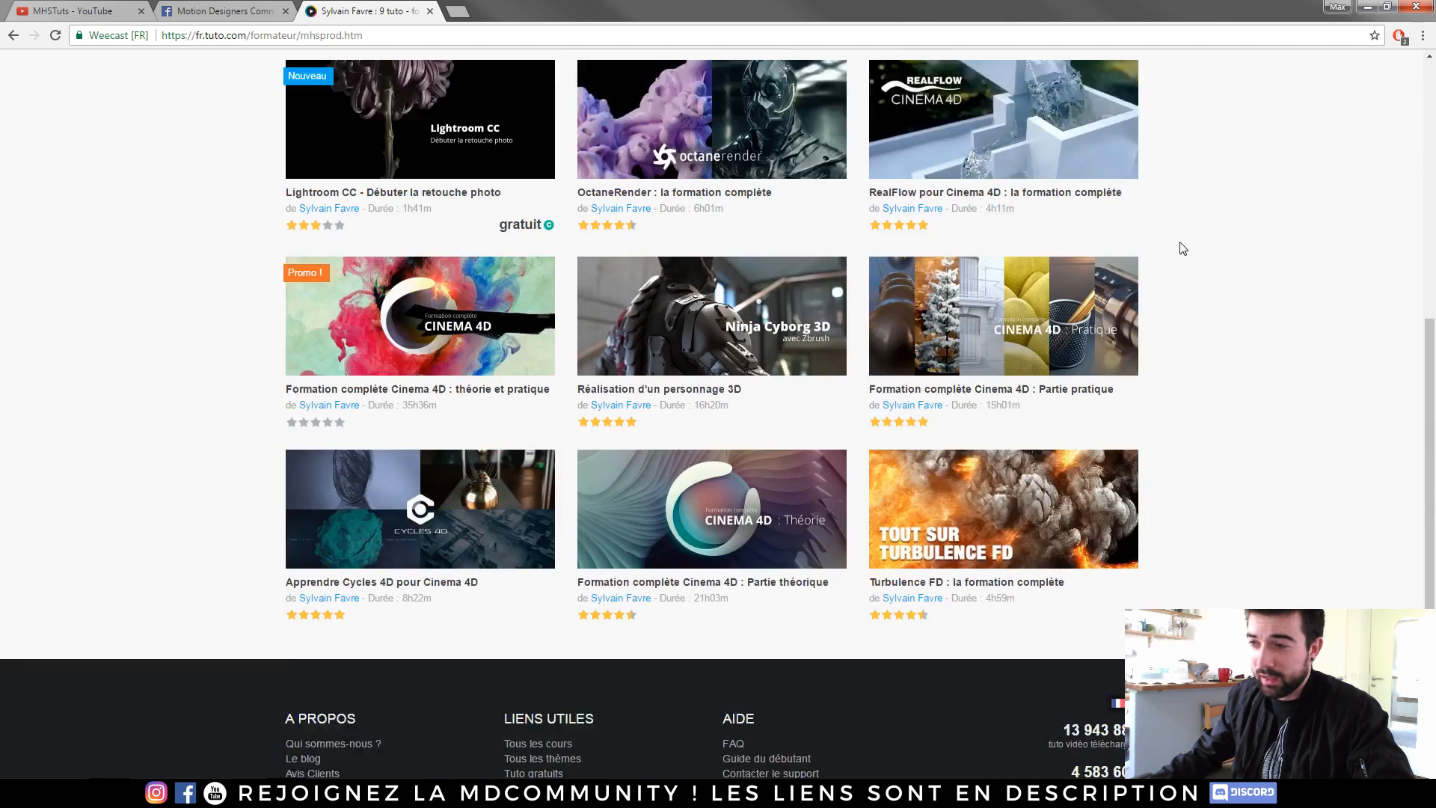
scroll(1187, 250, "up", 1)
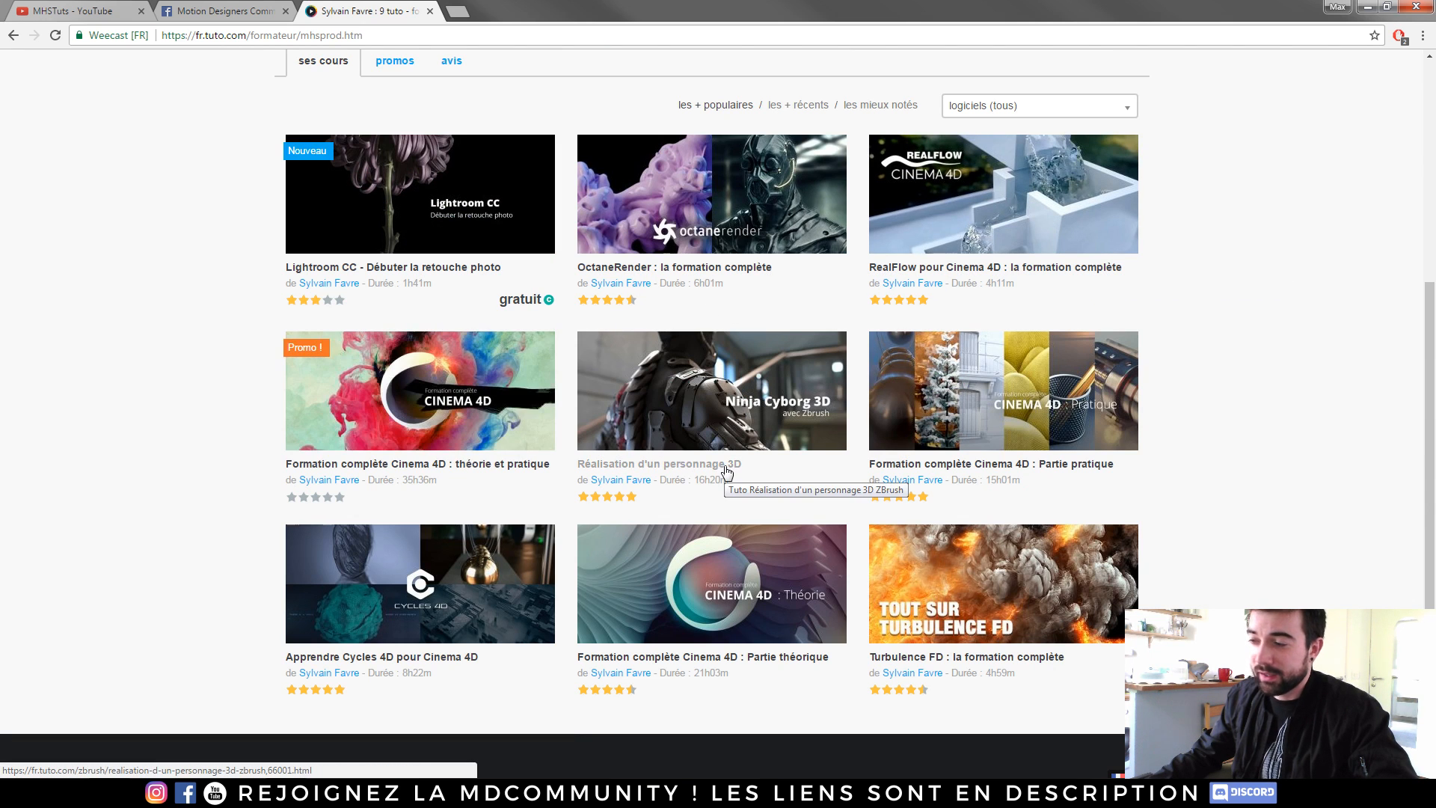
scroll(716, 495, "down", 1)
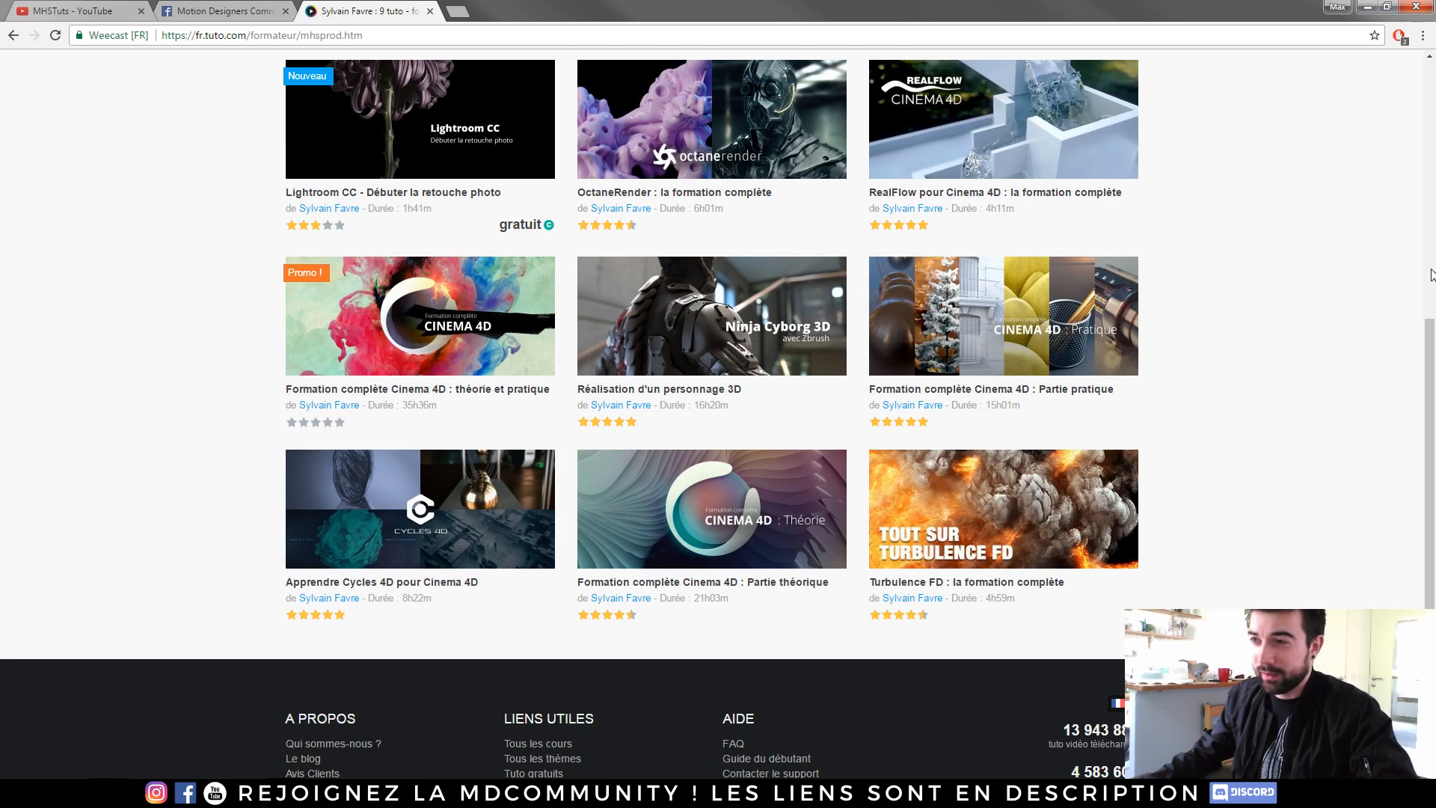
scroll(1431, 275, "up", 3)
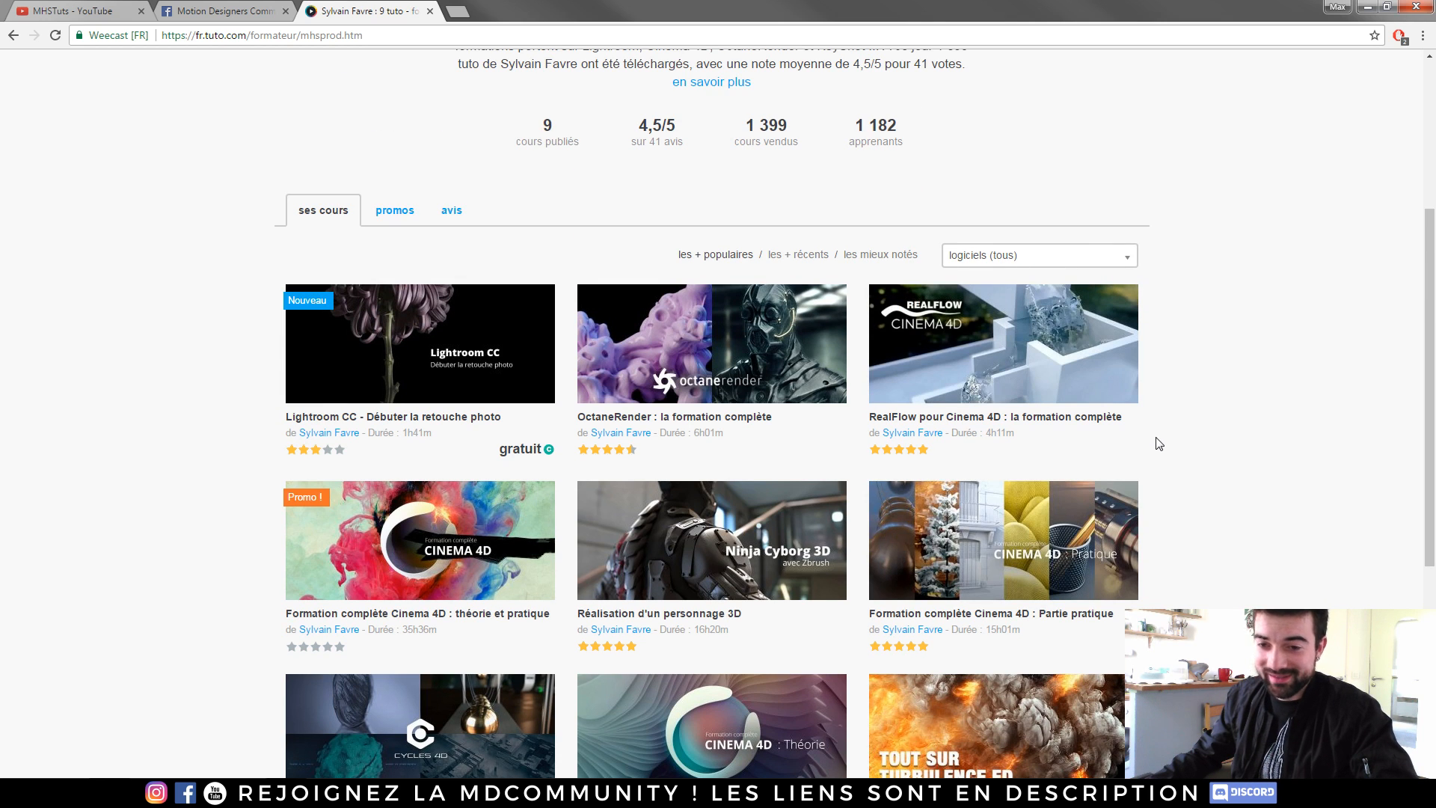
scroll(1198, 416, "down", 3)
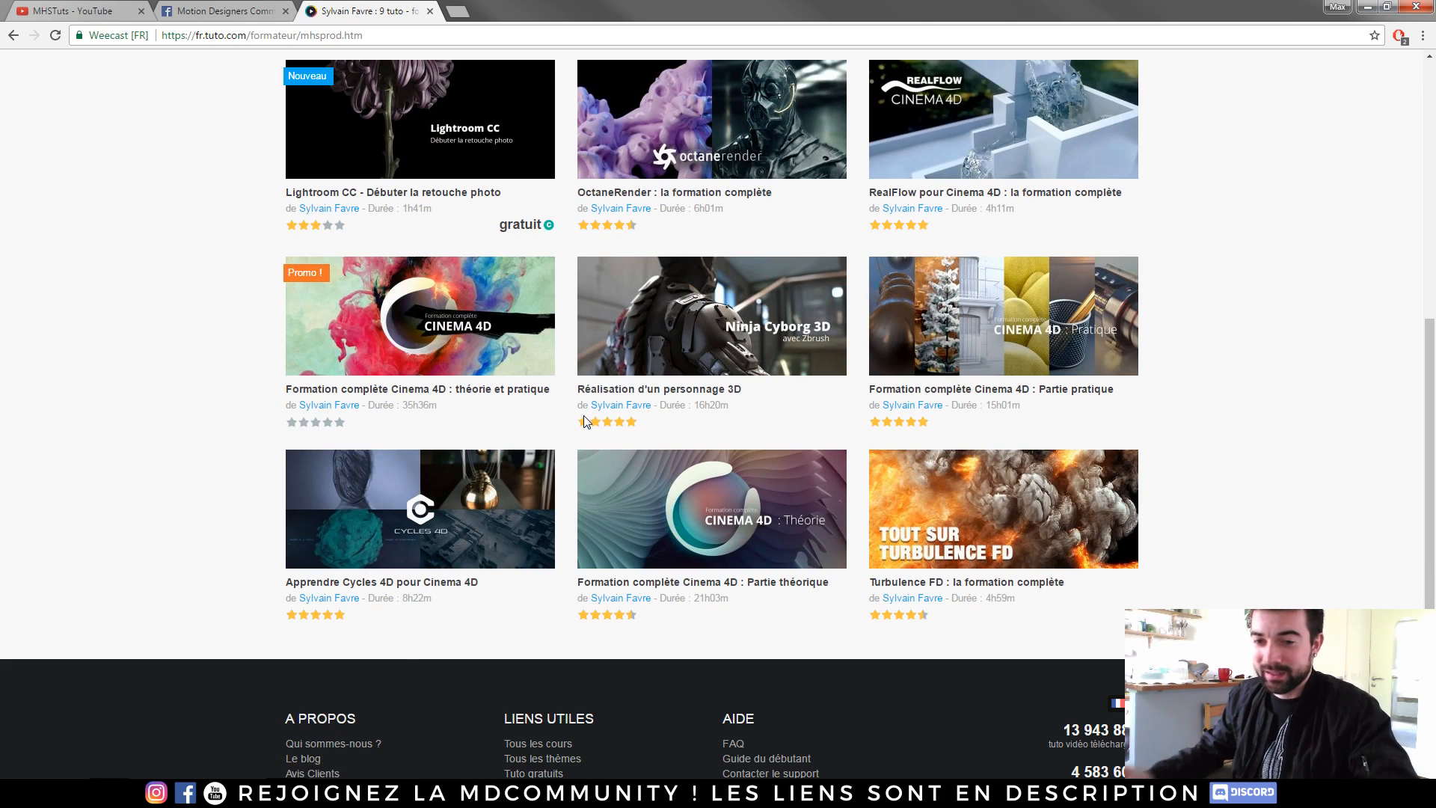
scroll(192, 471, "up", 1)
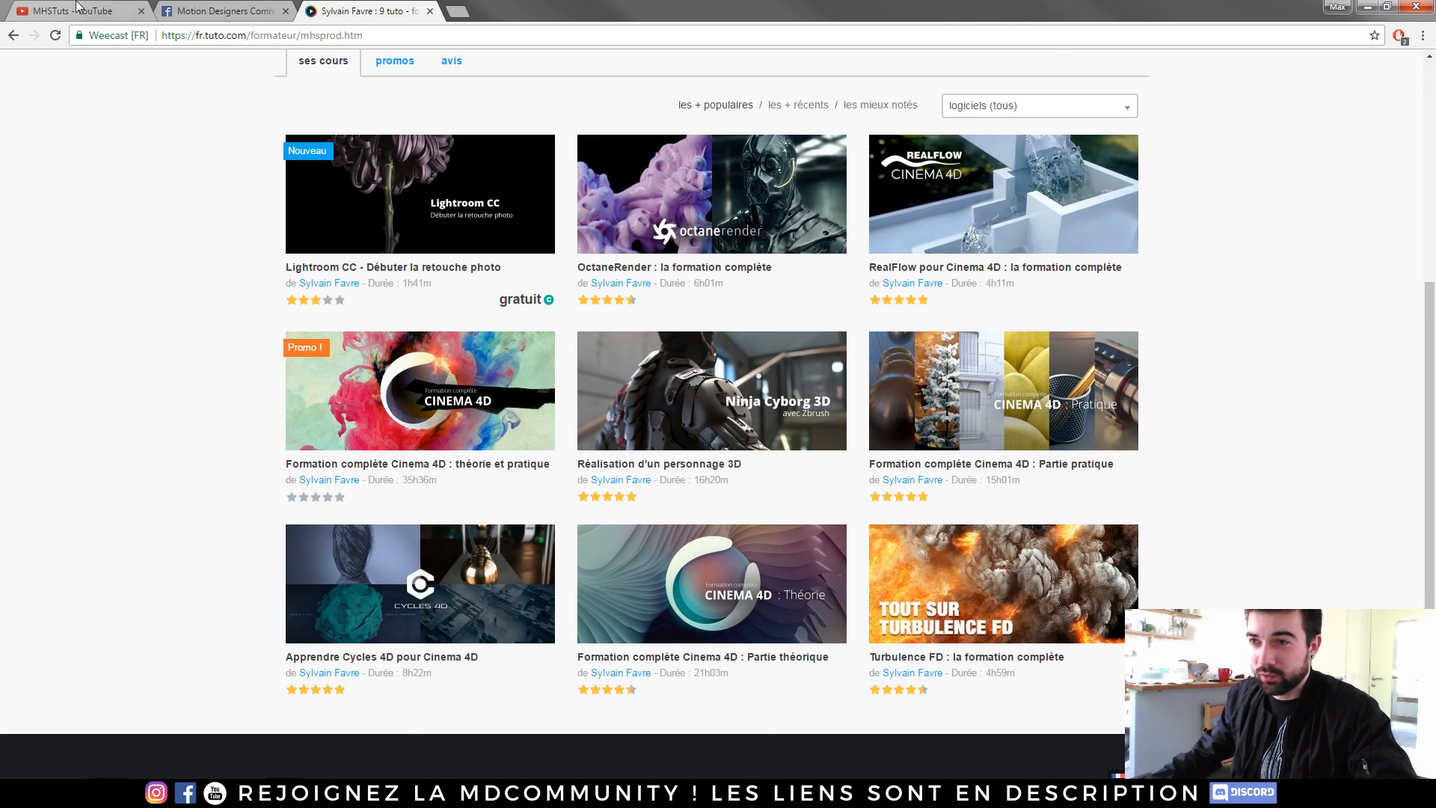
- Open the Motion Designers Community Facebook group and browse the members' posts
left_click(182, 17)
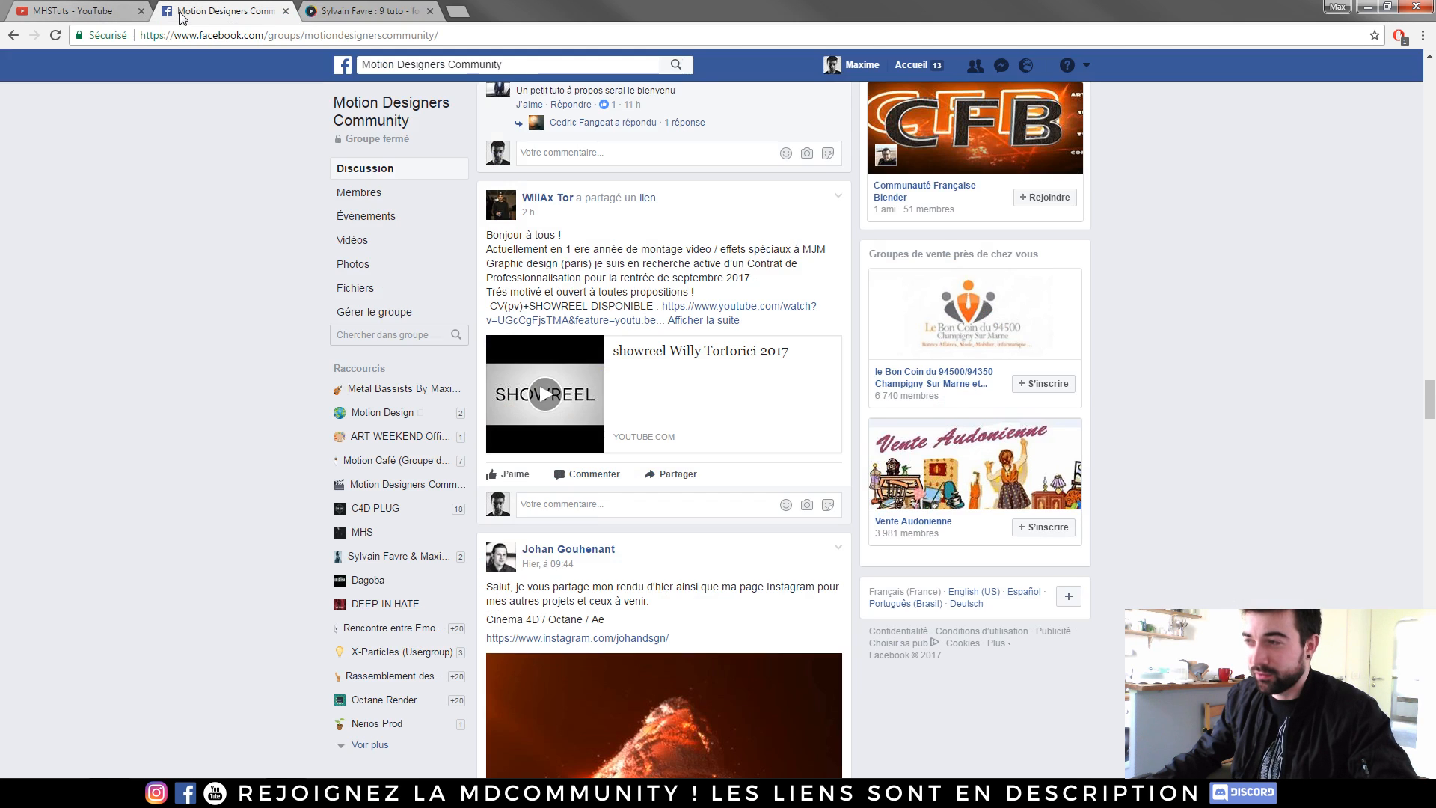
scroll(271, 343, "down", 10)
scroll(268, 374, "down", 20)
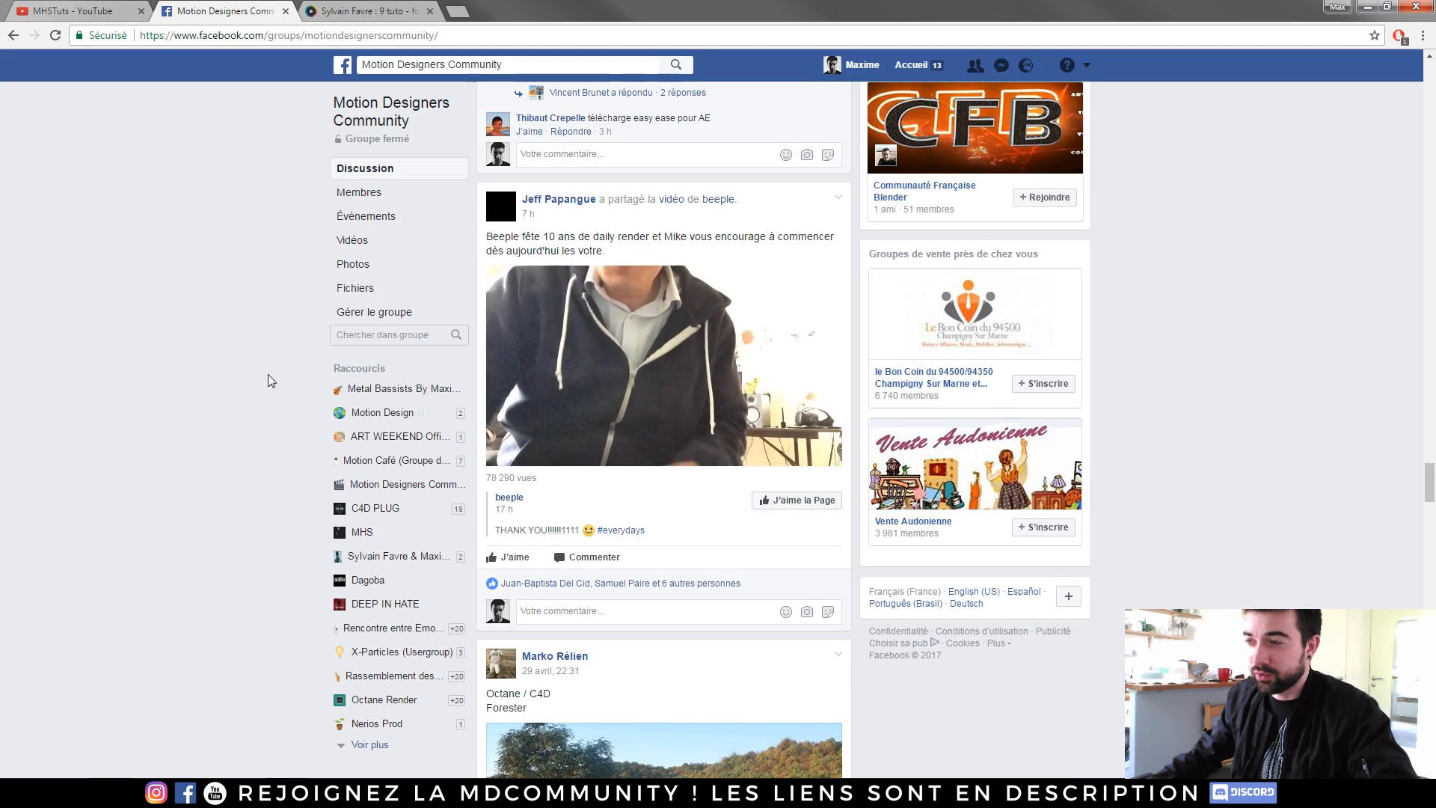
scroll(267, 374, "down", 20)
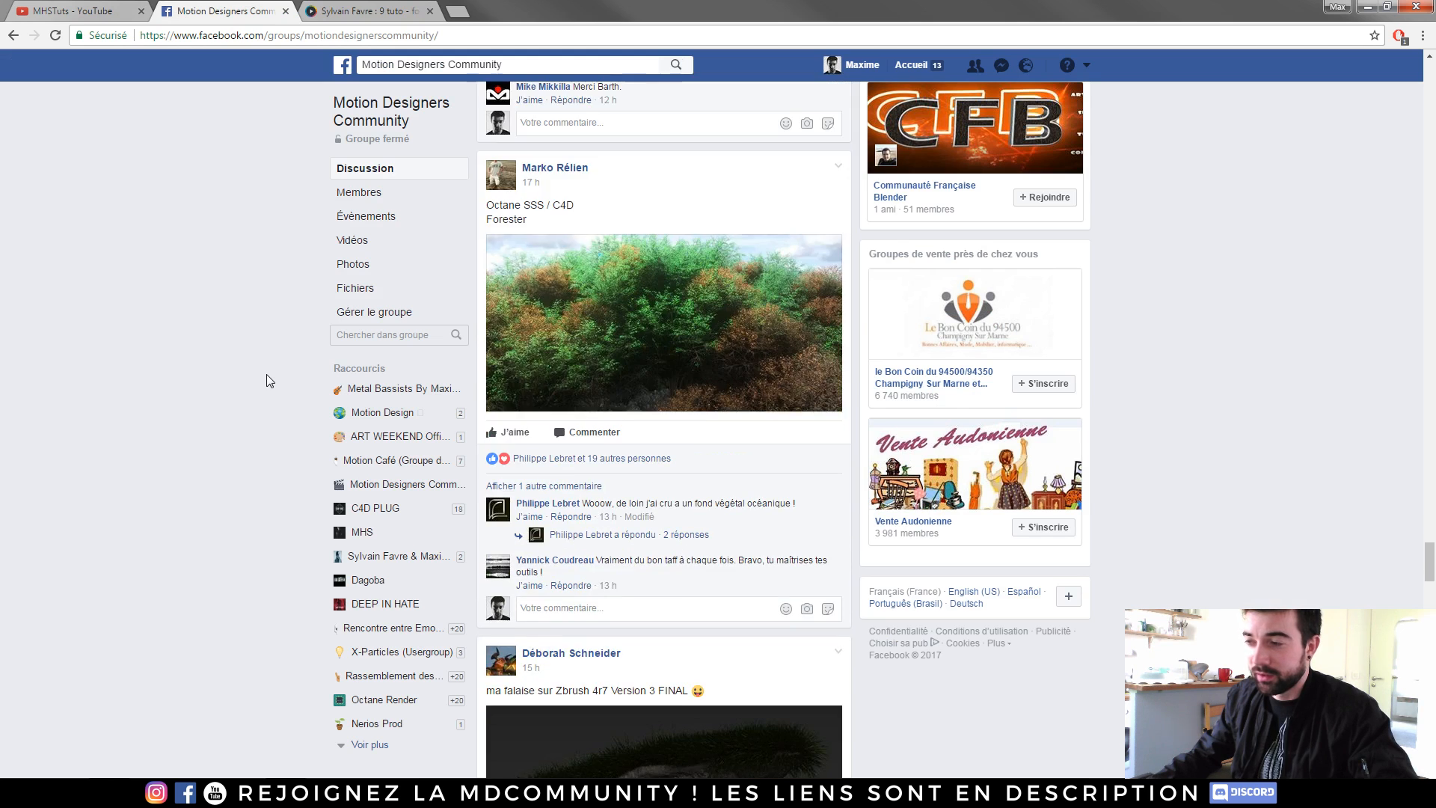
scroll(258, 360, "down", 20)
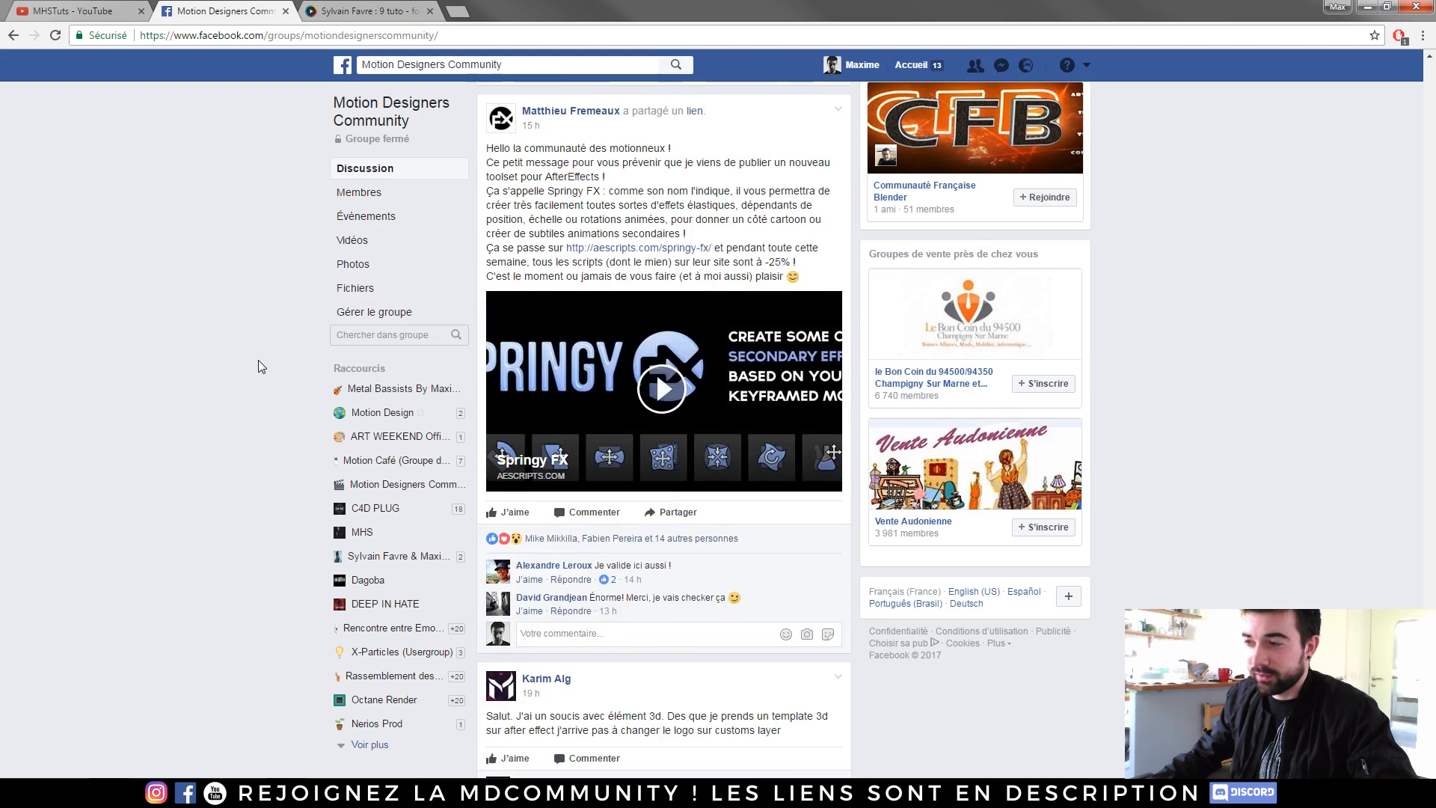
scroll(258, 360, "down", 9)
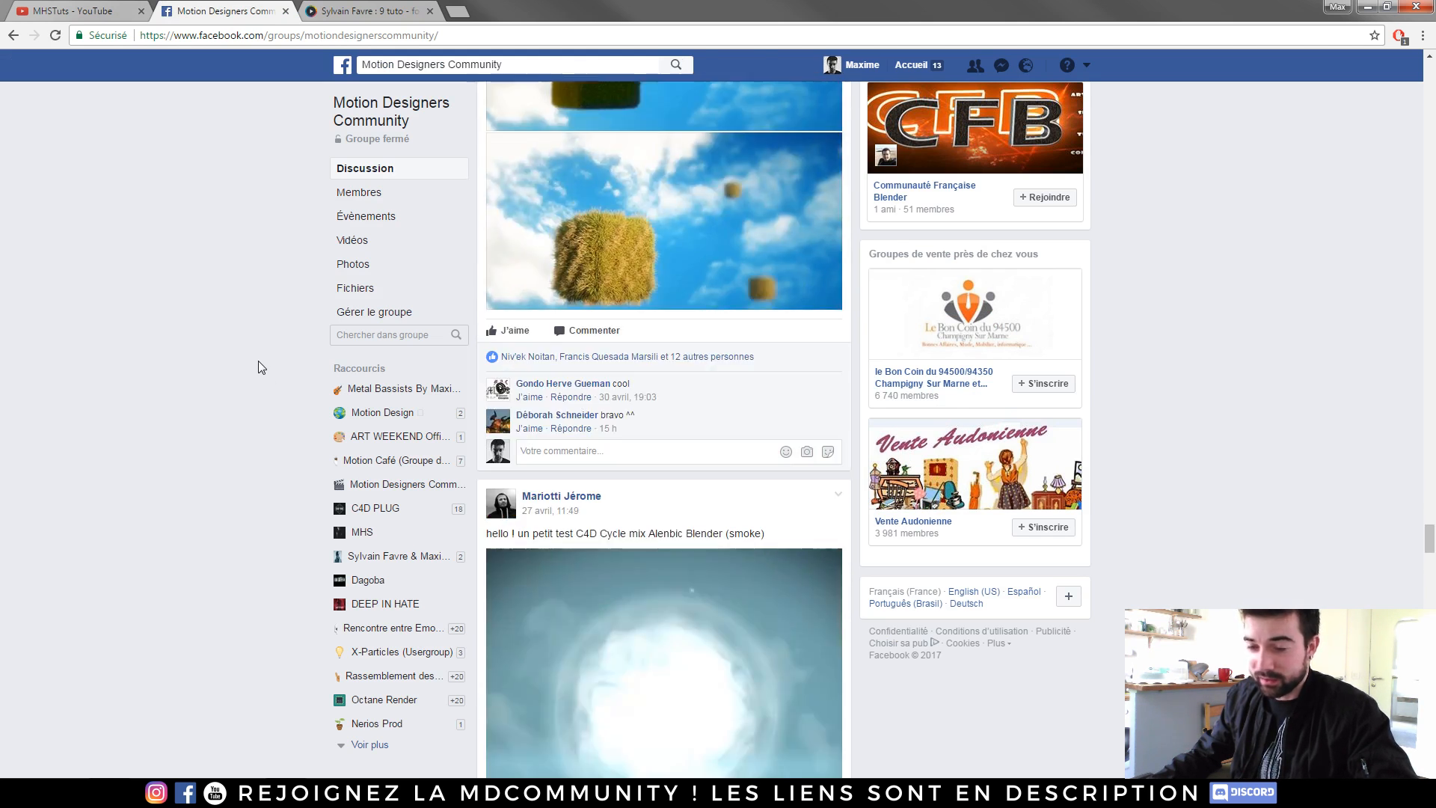
scroll(257, 371, "down", 16)
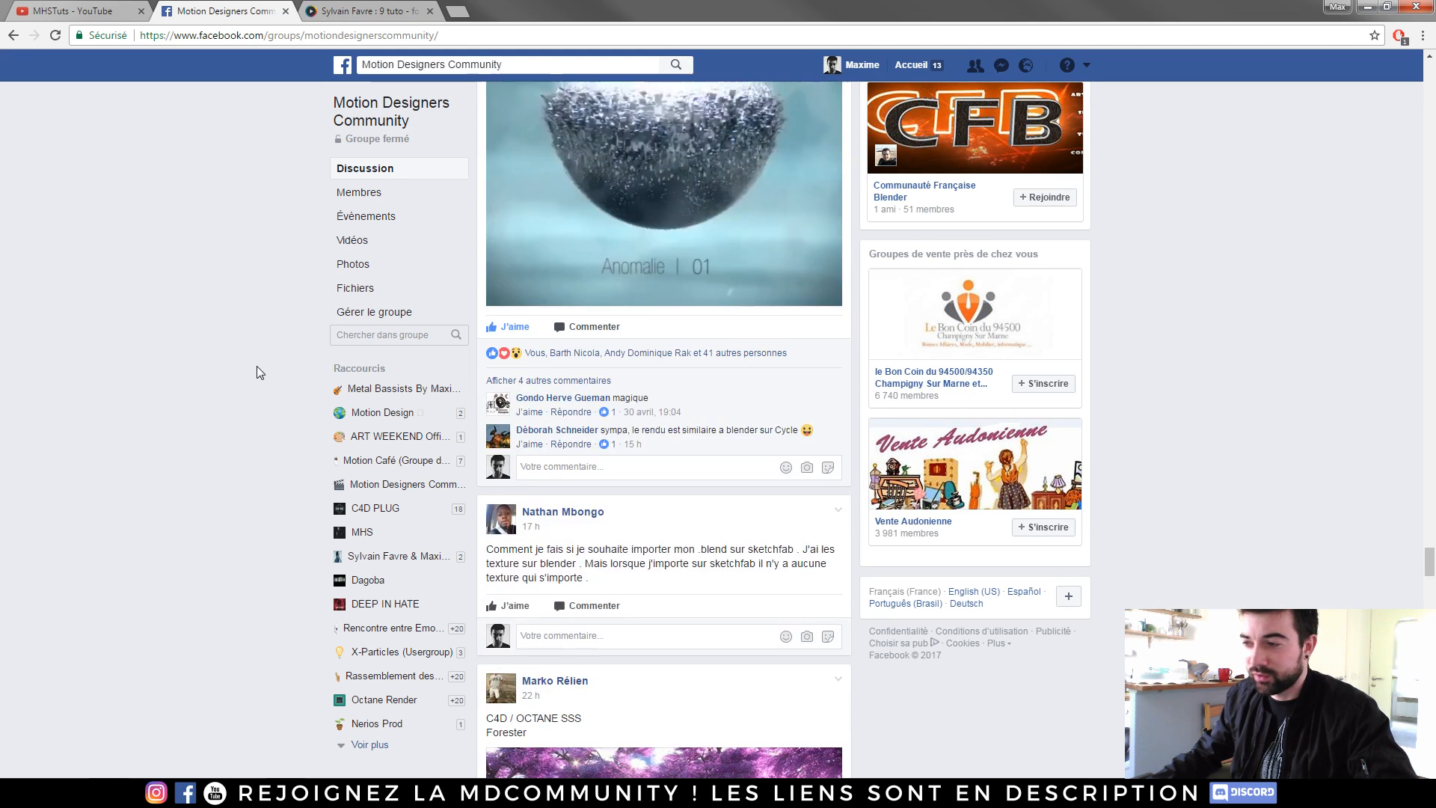